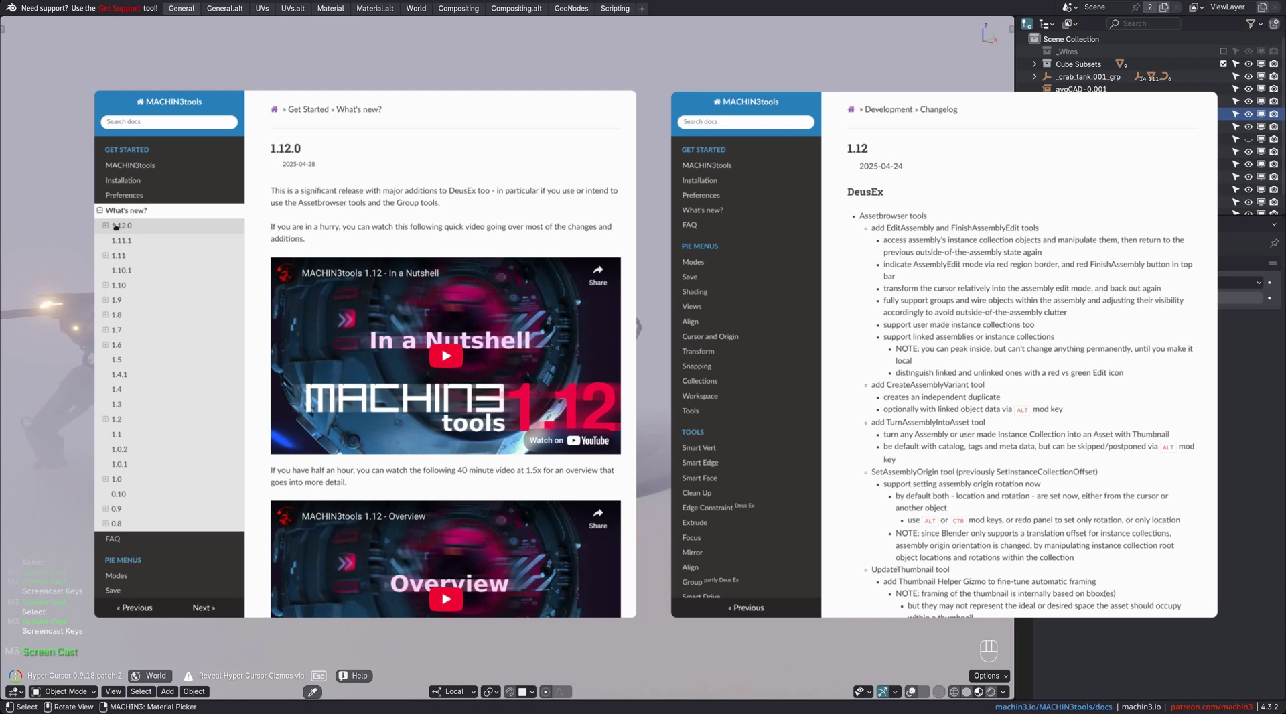
Expand the 1.12.0 entry in the MACHIN3tools changelog.
left_click(106, 226)
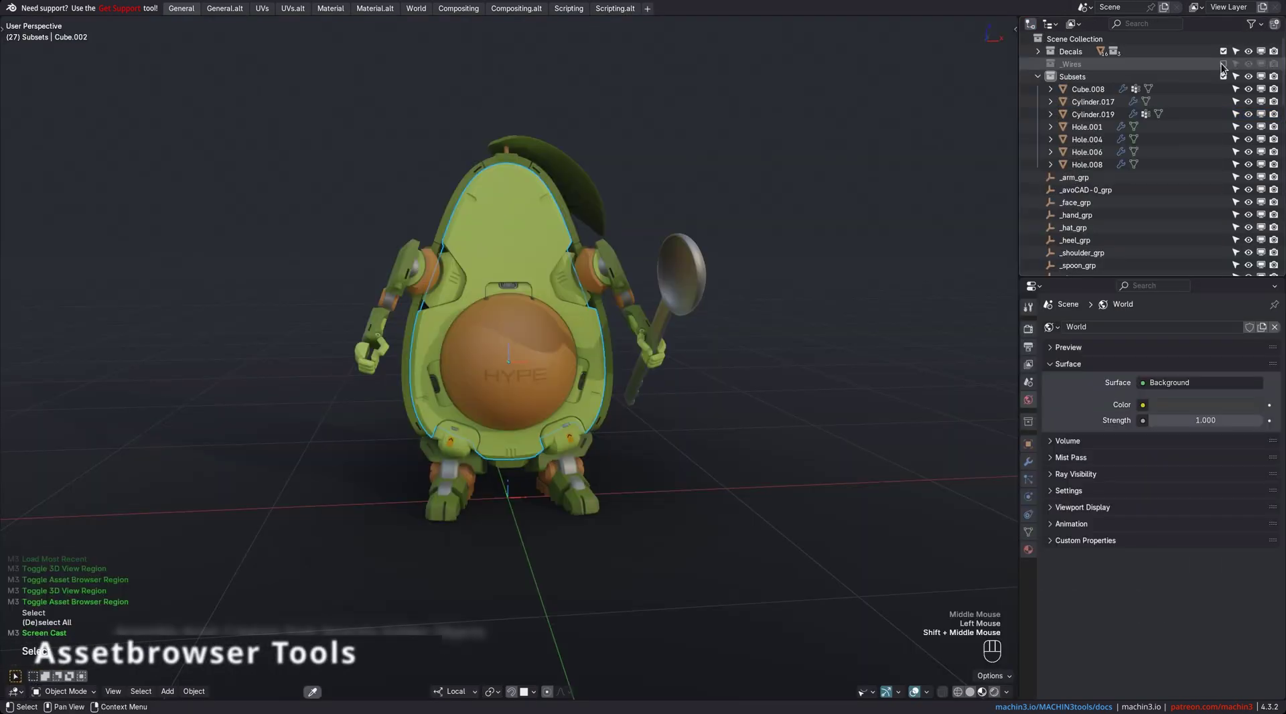
Re-enable the _Wires collection and select its objects.
left_click(1223, 65)
left_click(1039, 64)
double_click(1061, 65)
middle_click_drag(468, 301, 580, 305)
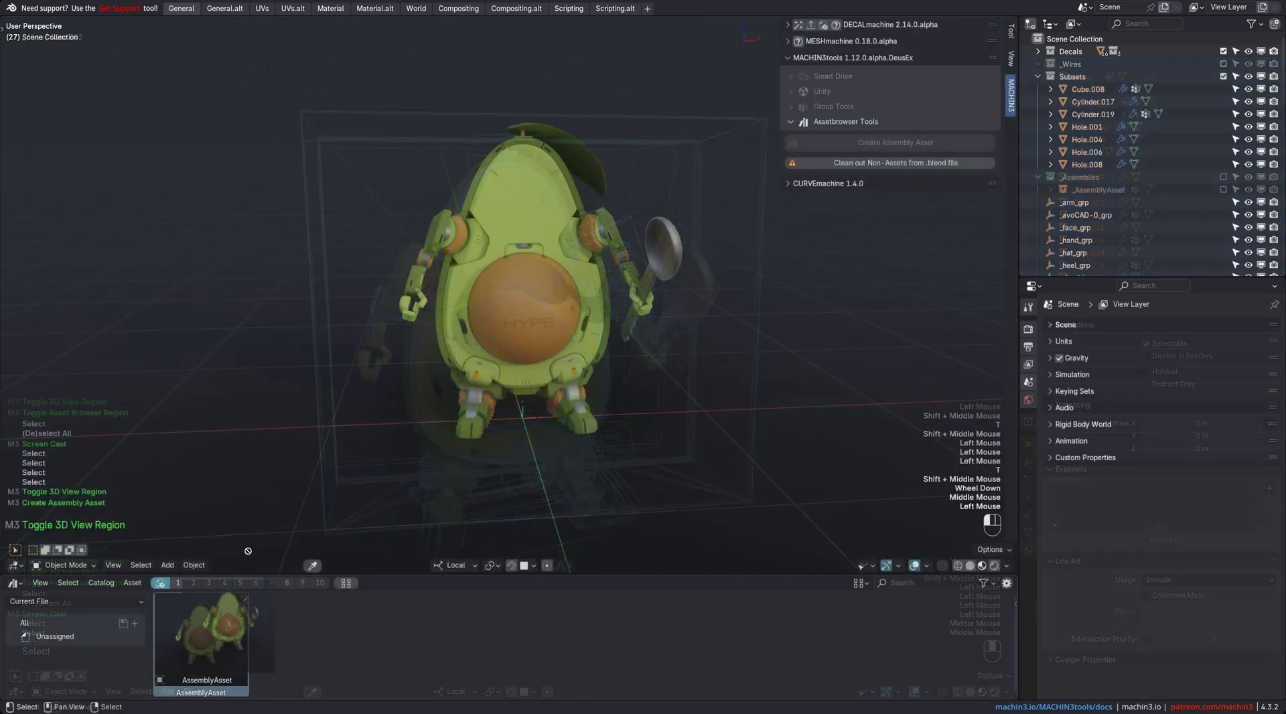
Place an AssemblyAsset instance in the scene and move the front plate group along Y.
left_click_drag(201, 636, 181, 335)
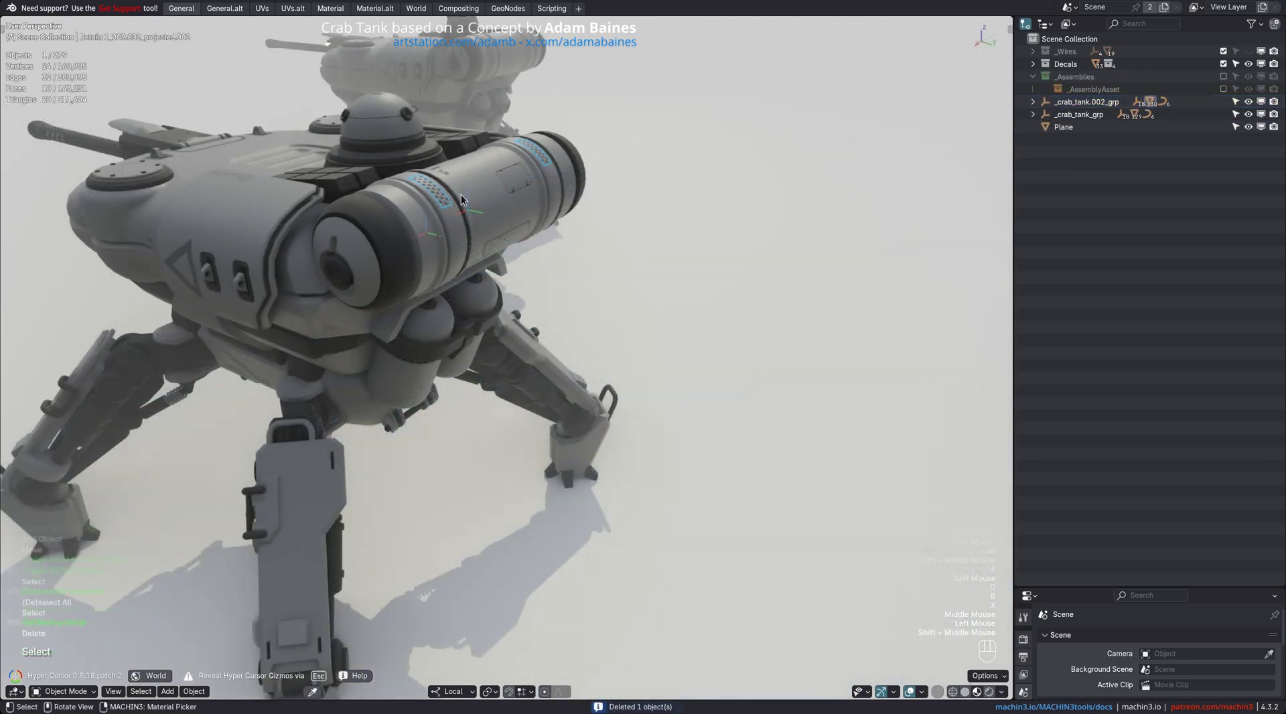
key("d")
left_click(461, 198)
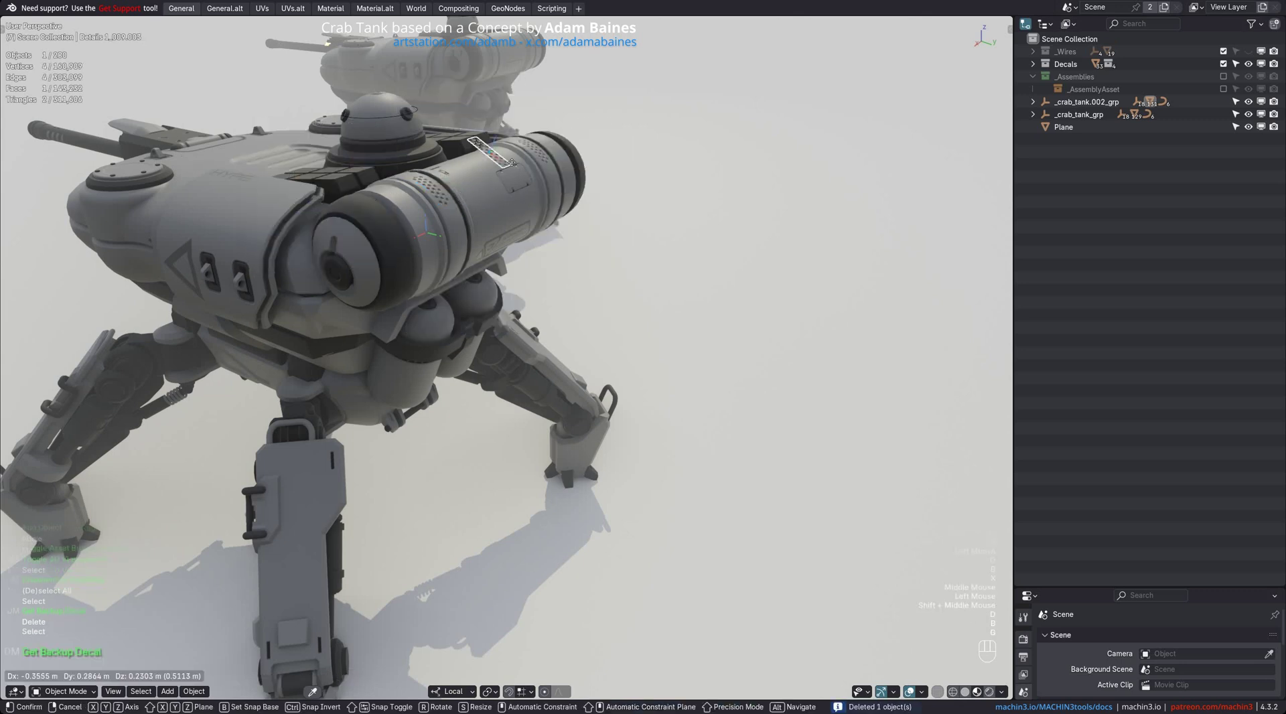
left_click(511, 162)
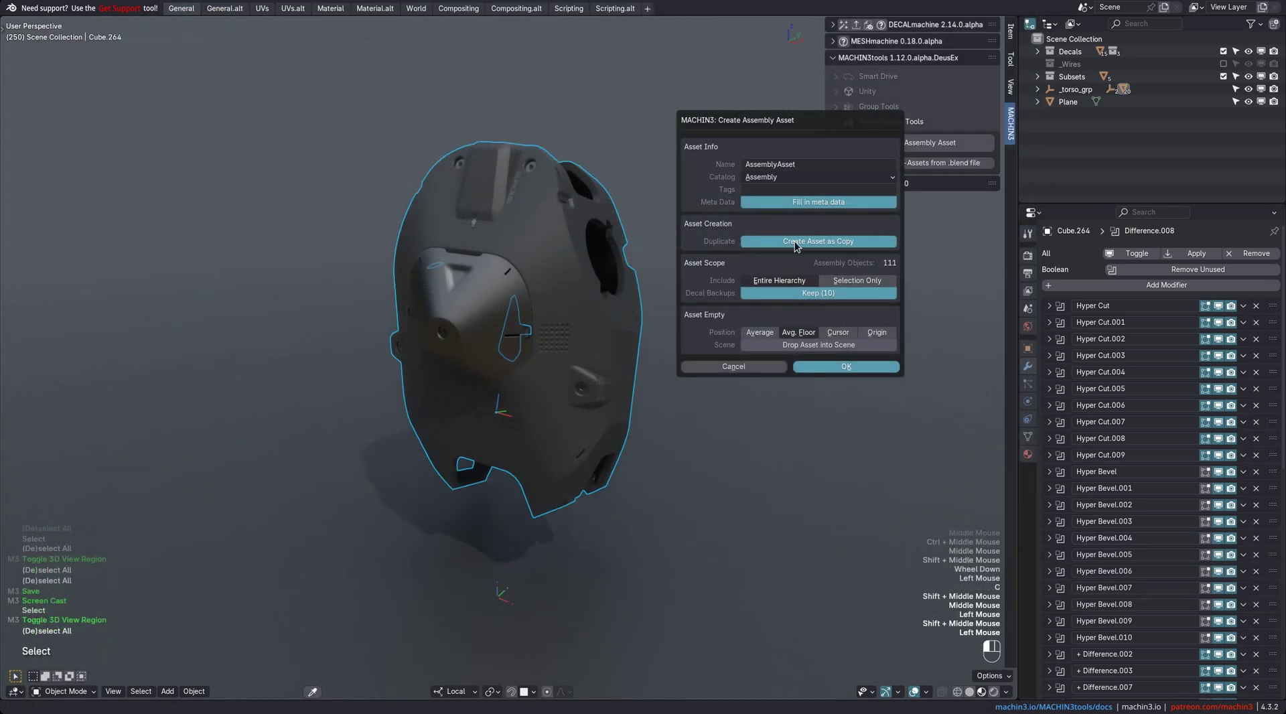
left_click(796, 242)
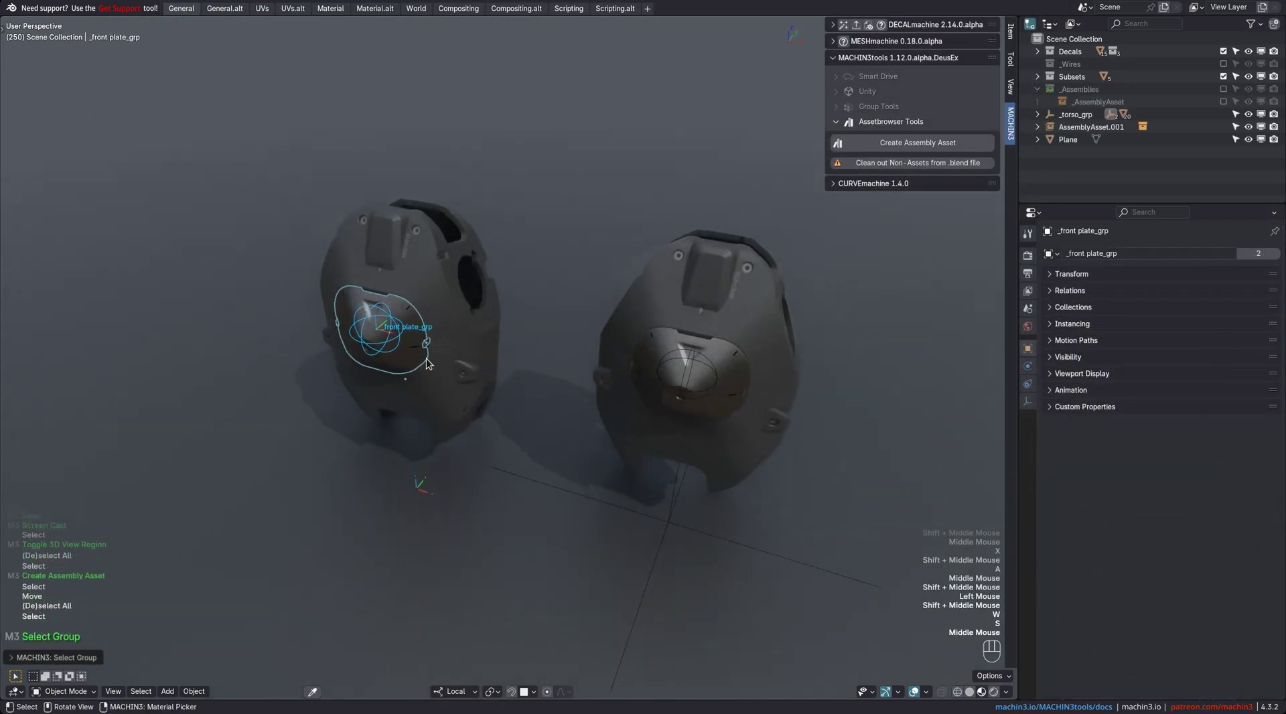
key("g")
key("y")
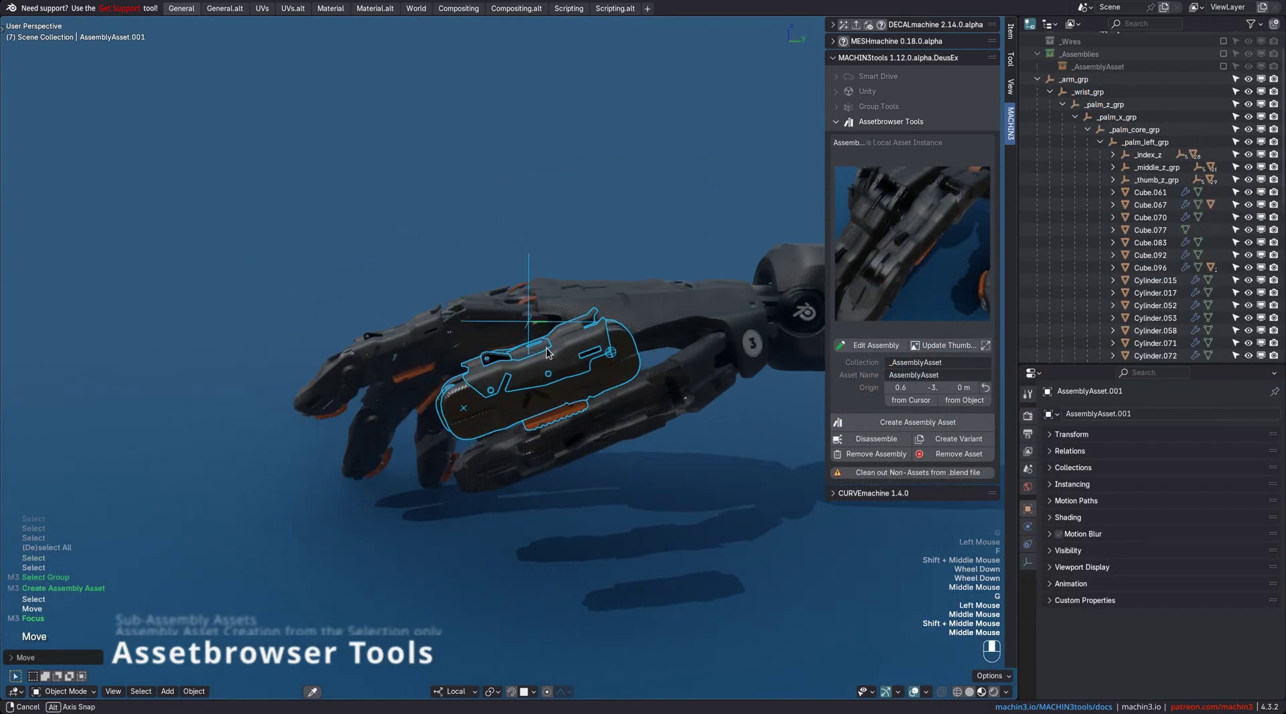
Create the assembly asset, edit its License field and update its thumbnail.
key("t")
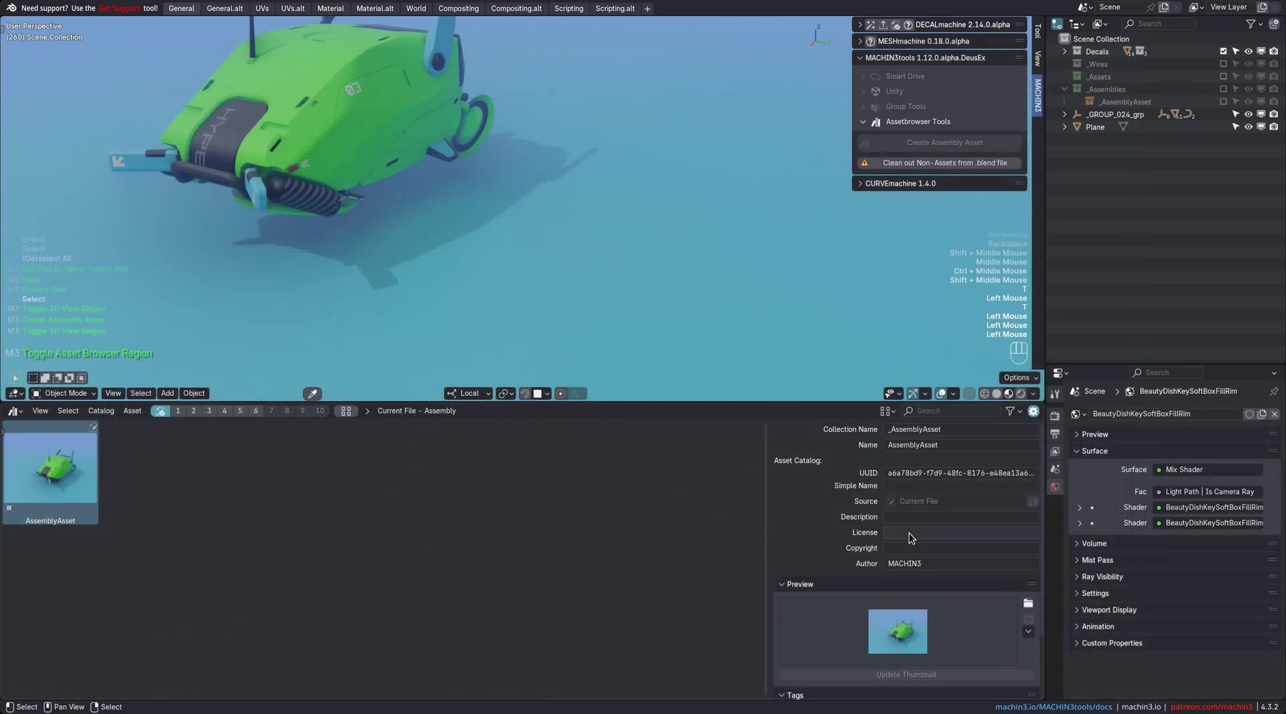
left_click(909, 532)
scroll(821, 528, "down", 3)
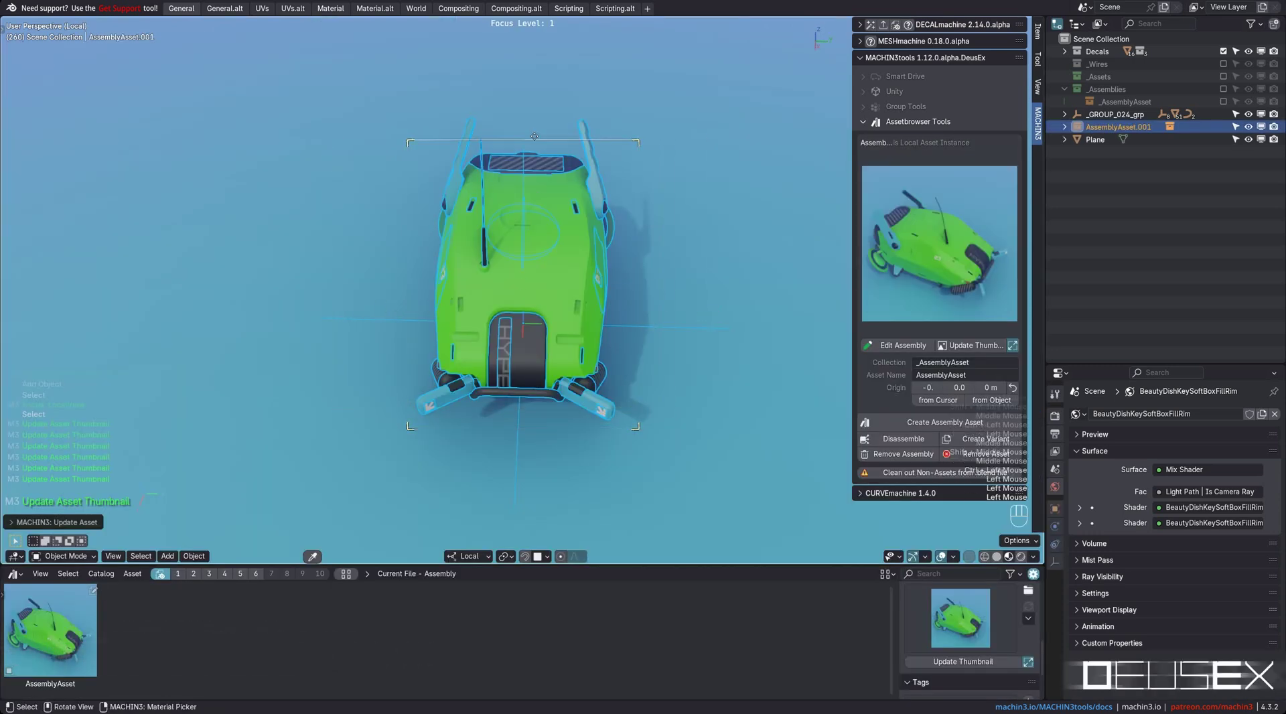
left_click(959, 347)
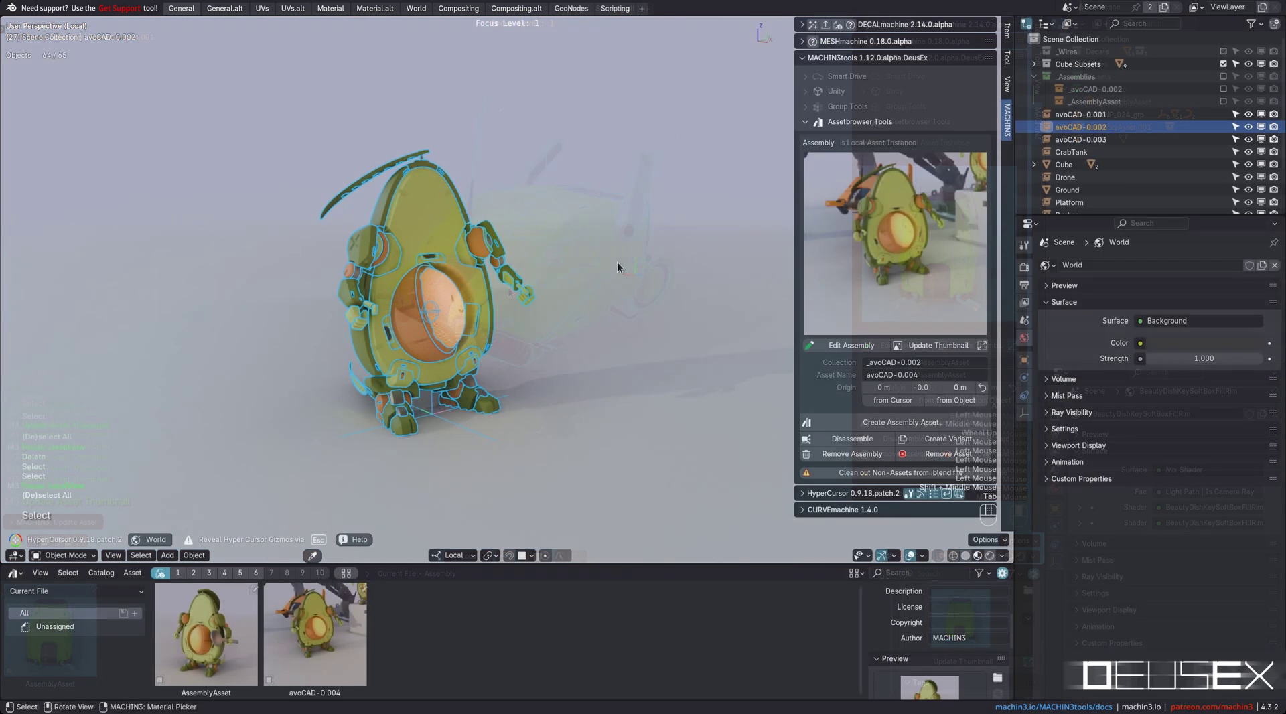
Refresh the avocado asset's thumbnail from the current view with the assembly pie's Update.
key("Tab")
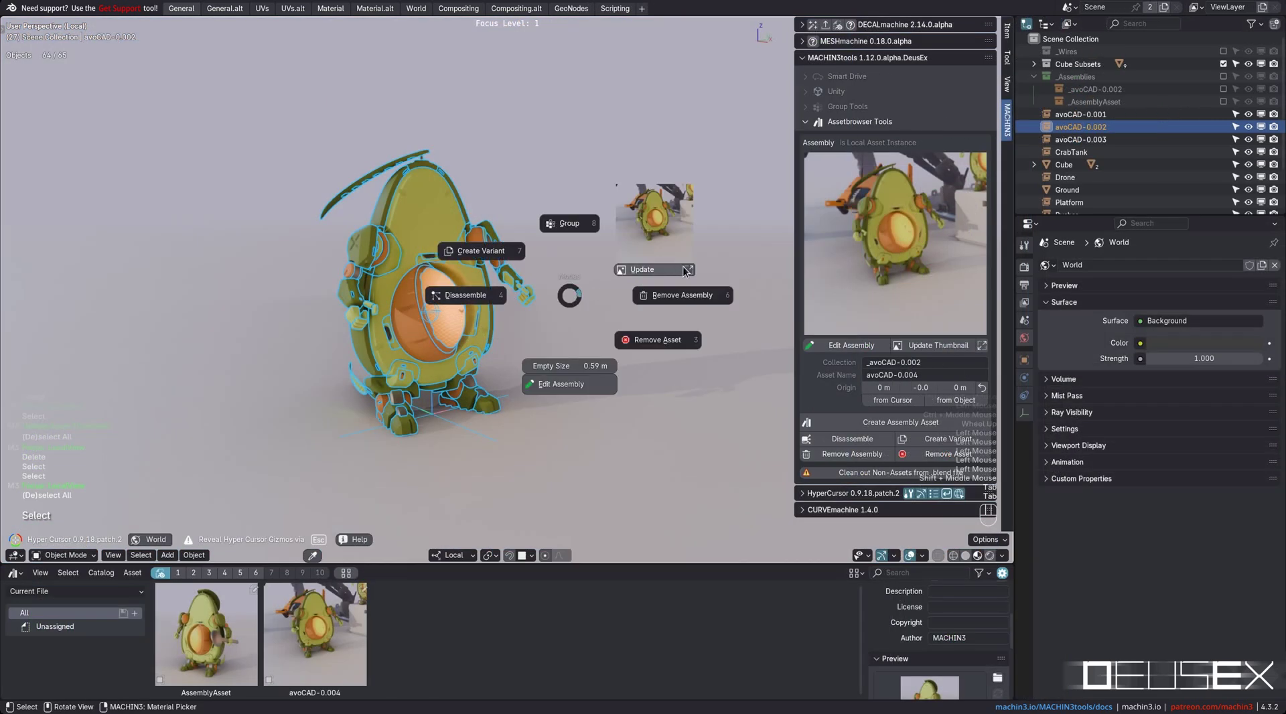
key("Tab")
key("Tab")
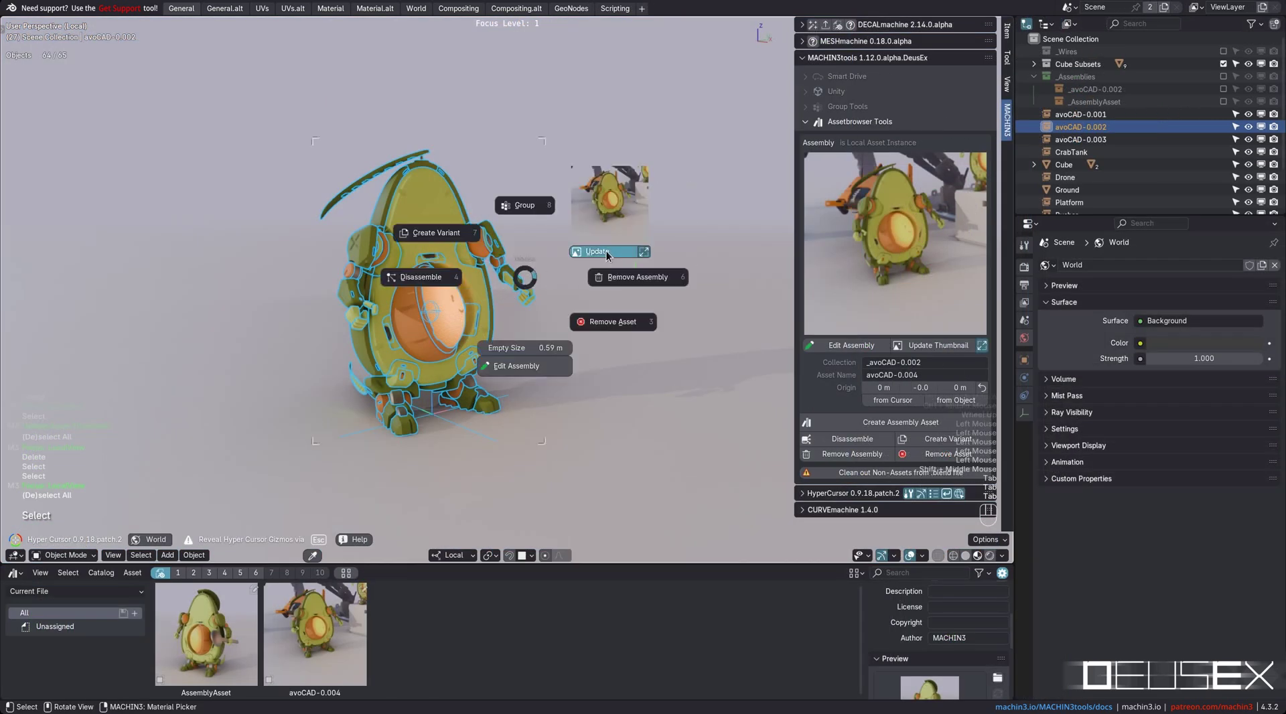
left_click(571, 282)
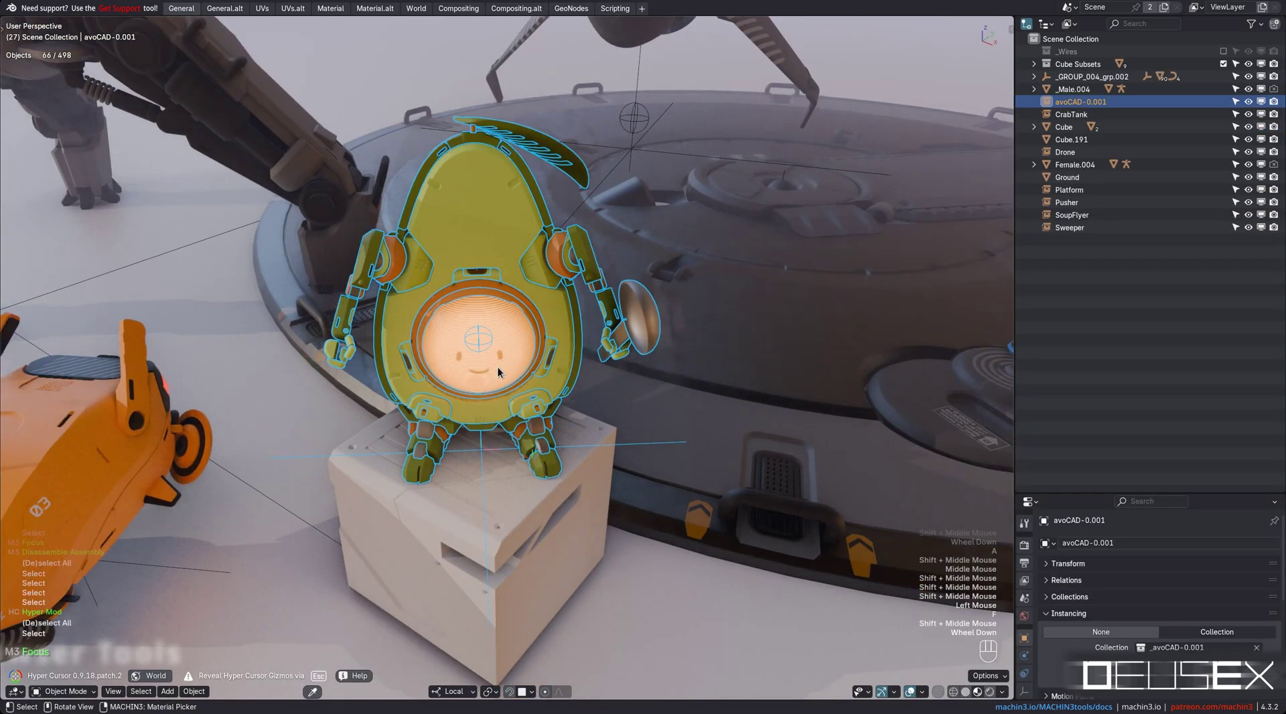
Enter Edit Assembly on the avocado assembly and look around its contents.
middle_click_drag(497, 367, 551, 359)
key("Tab")
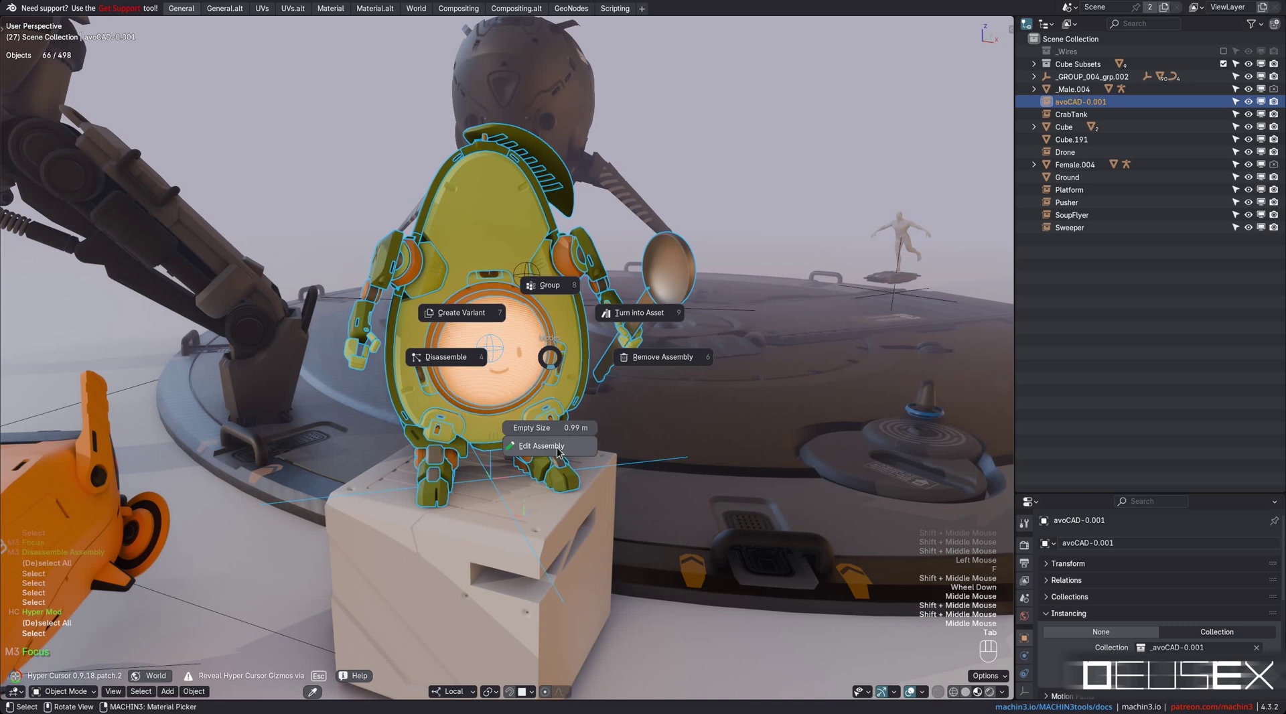
left_click(557, 447)
key("t")
middle_click_drag(560, 443, 598, 402)
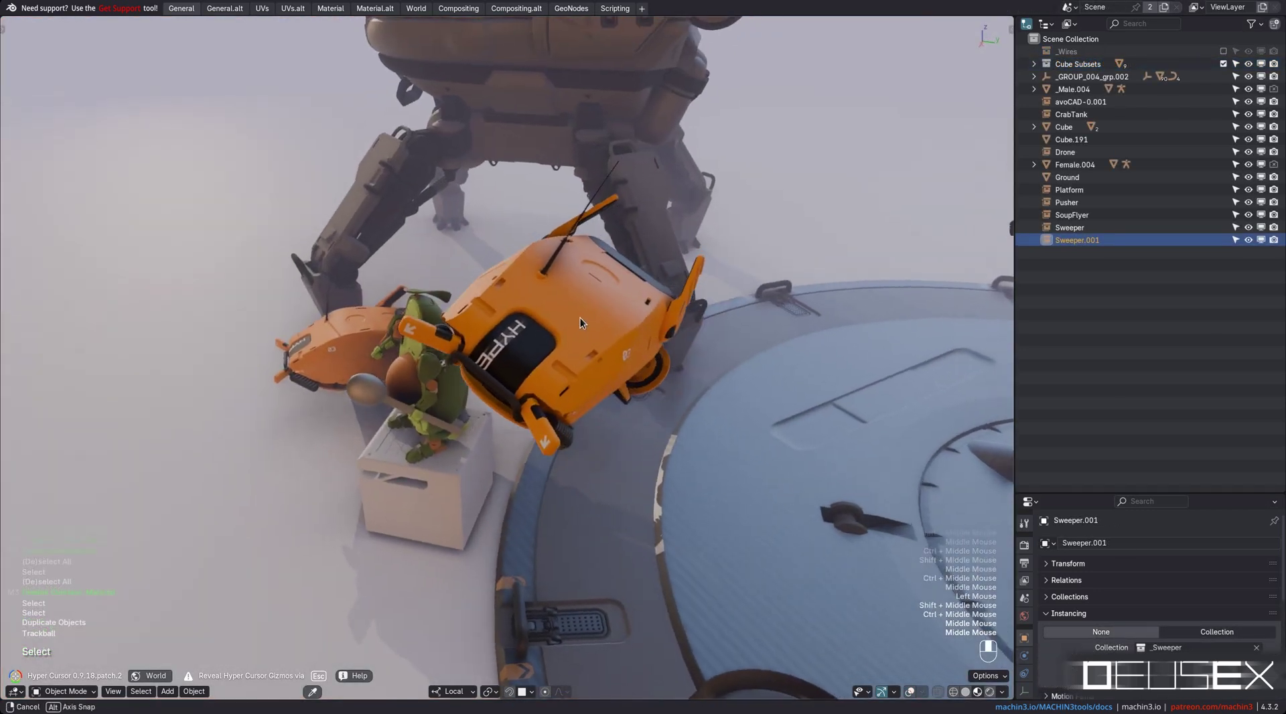
Edit the Sweeper assembly, set its origin relative to the original and reset it to 0 m.
key("Tab")
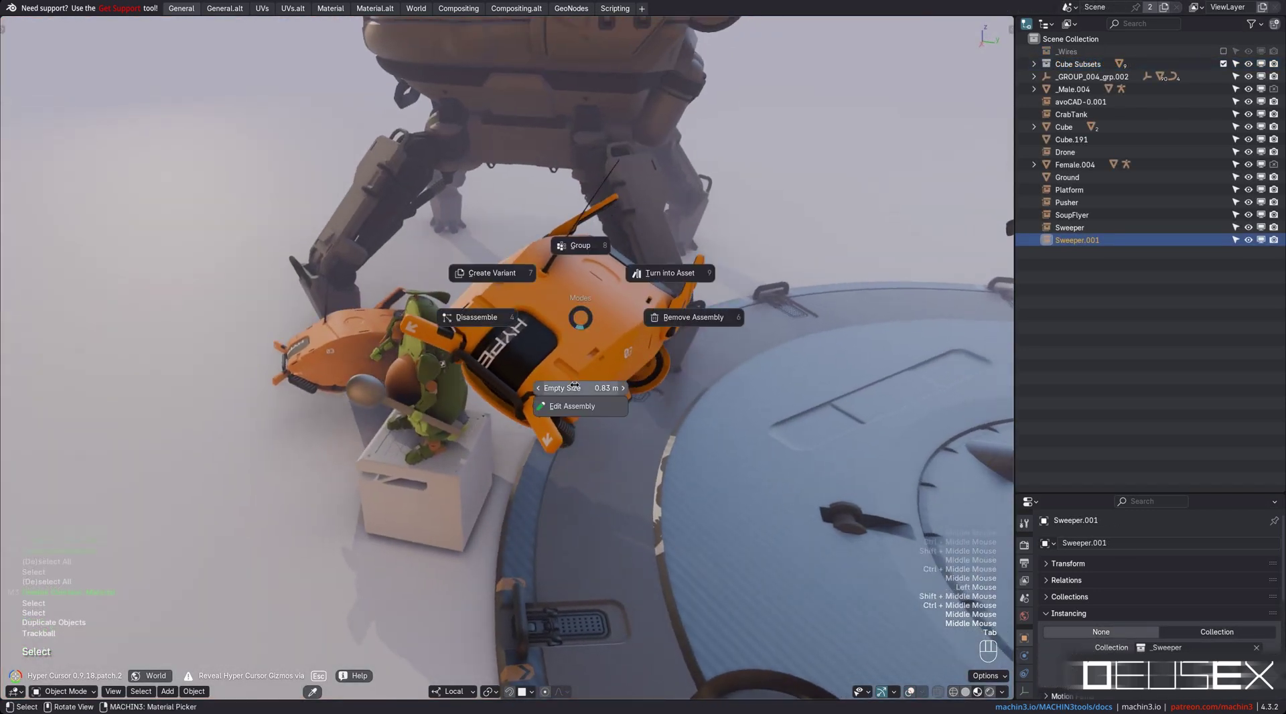
left_click(580, 406)
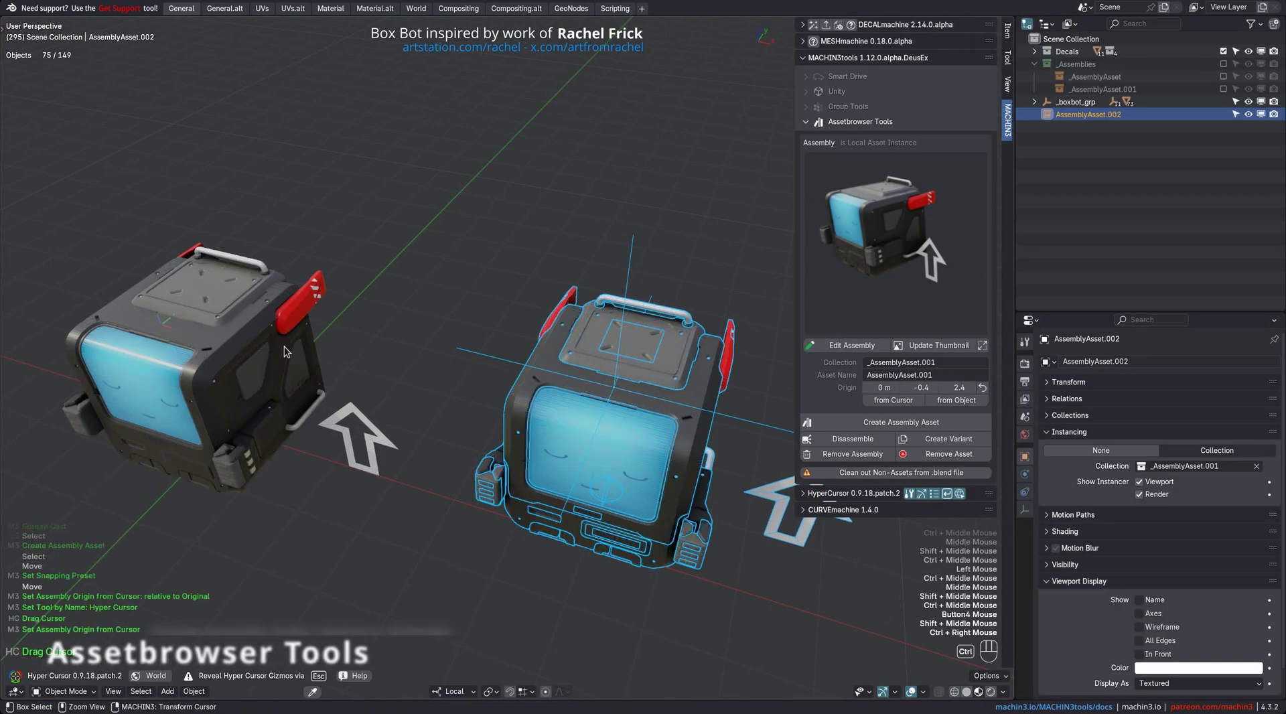
middle_click(571, 431)
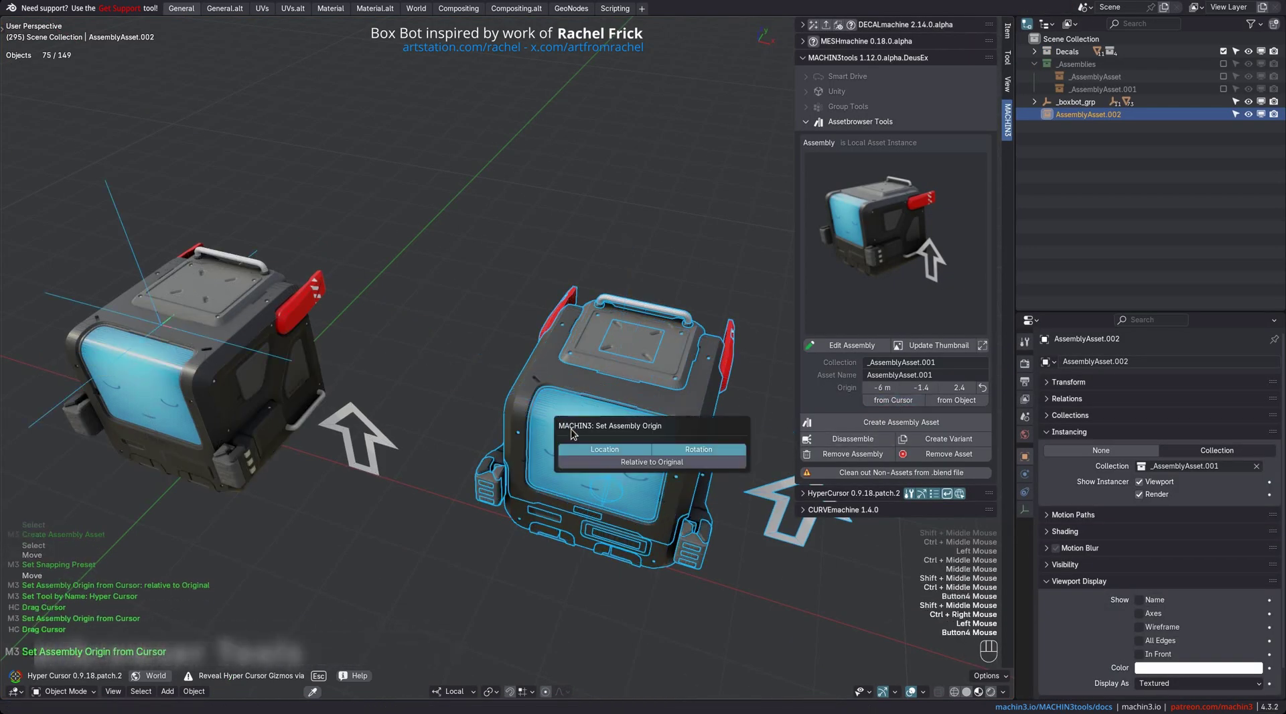
left_click(633, 462)
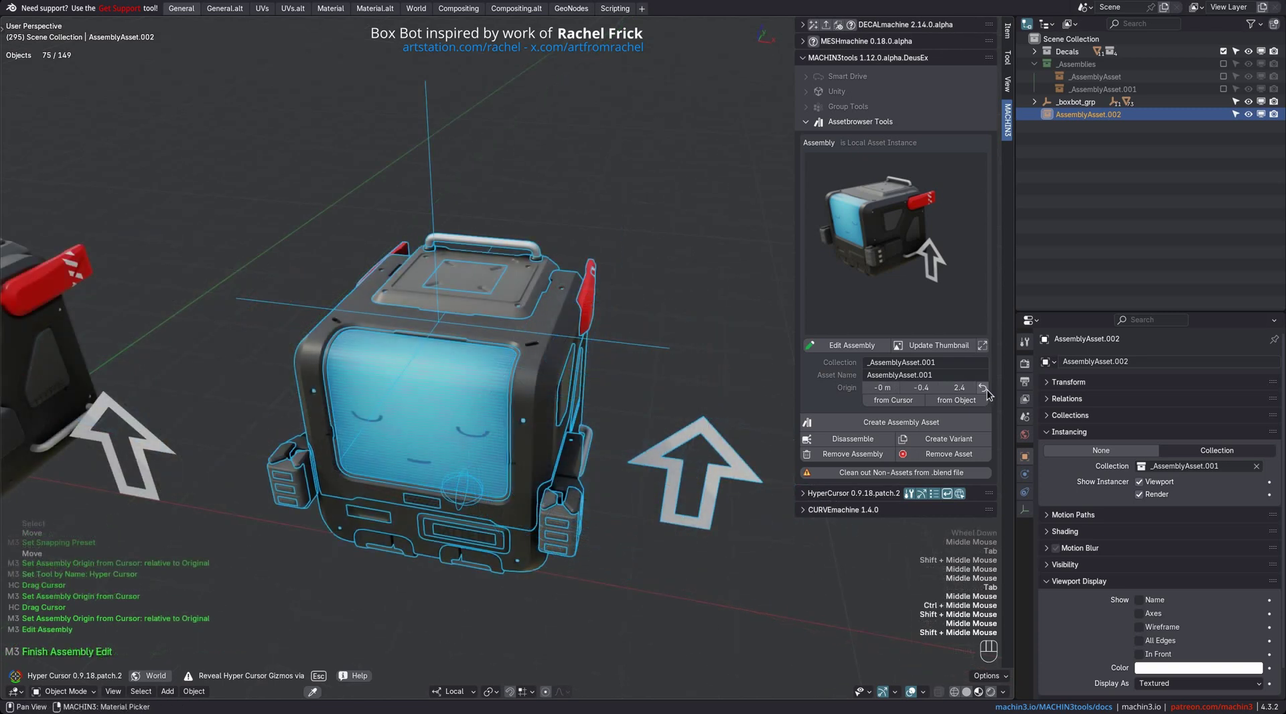
left_click(985, 389)
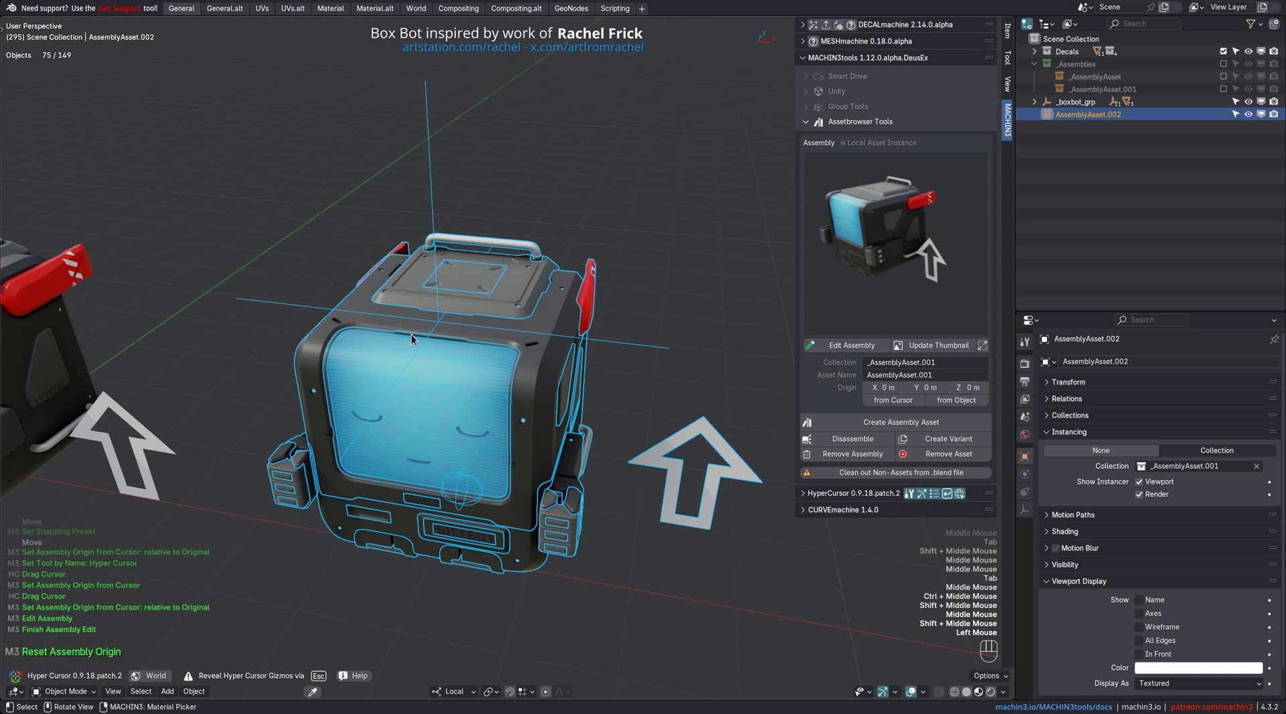
middle_click_drag(506, 322, 523, 347, "shift")
key("Tab")
middle_click_drag(517, 436, 583, 389)
key("a")
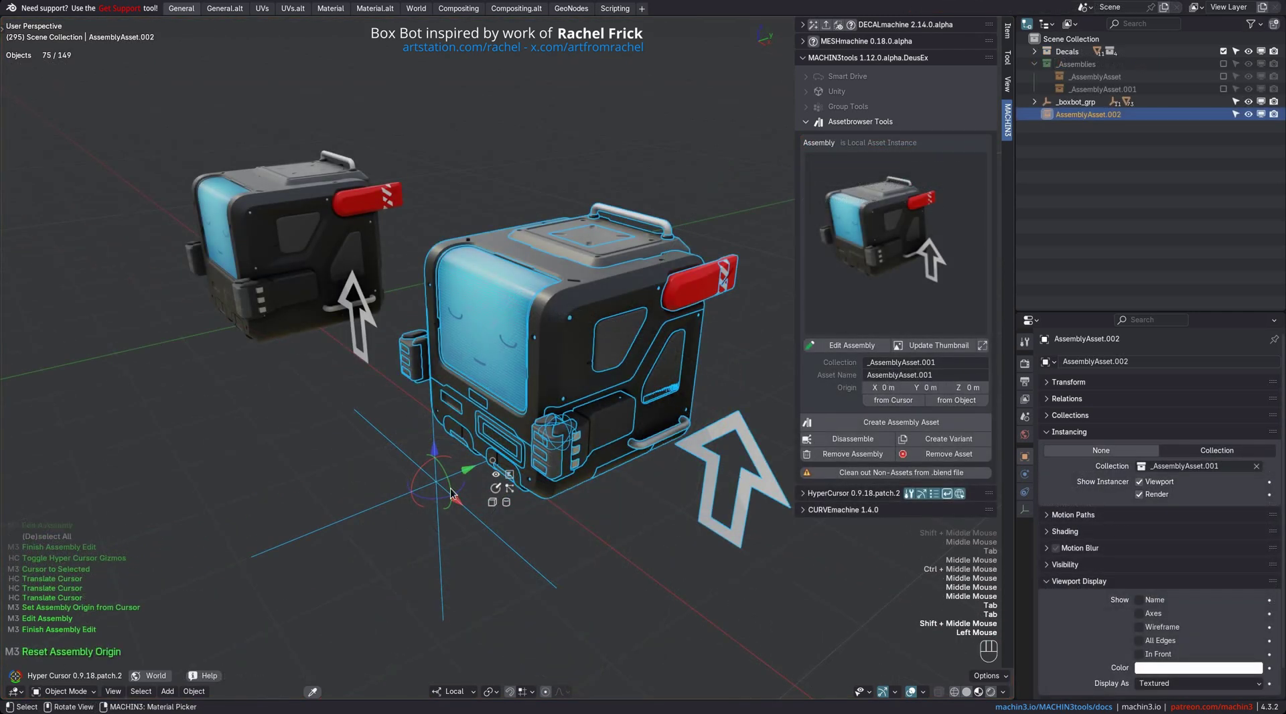
Edit the Box Bot assembly and set its assembly origin from the 3D cursor.
key("Tab")
left_click(541, 527)
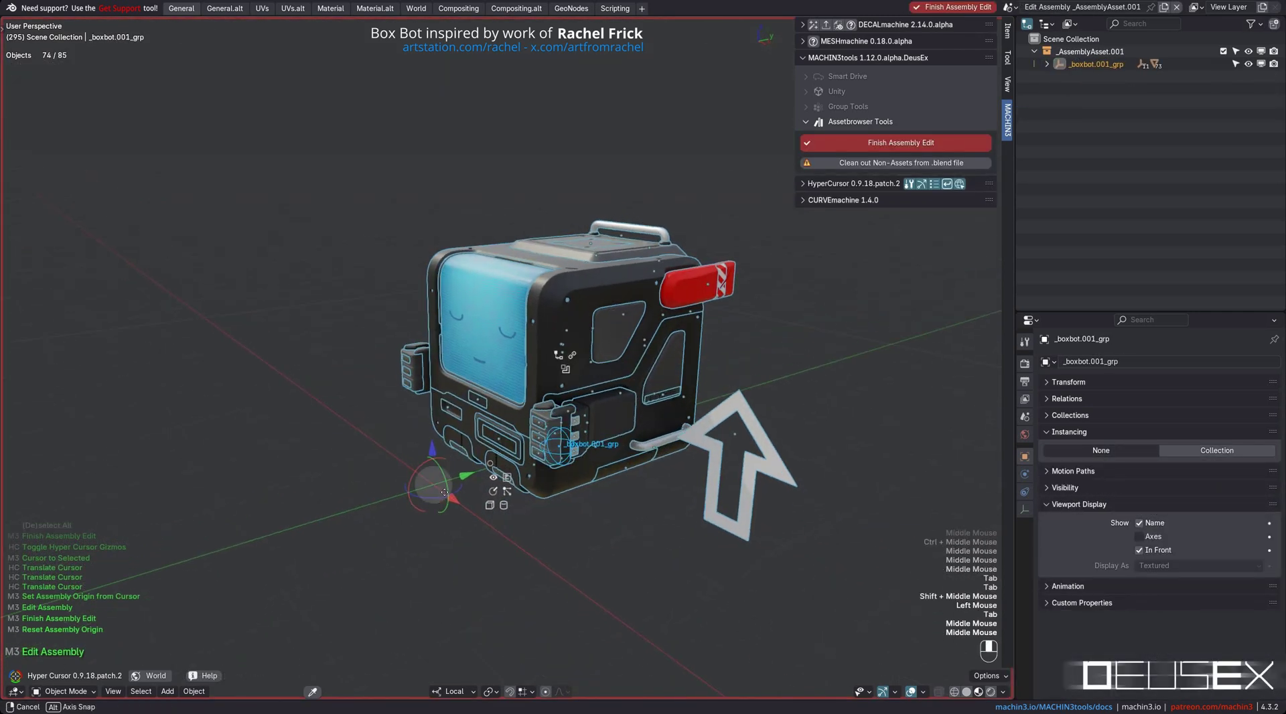
middle_click_drag(542, 527, 469, 529)
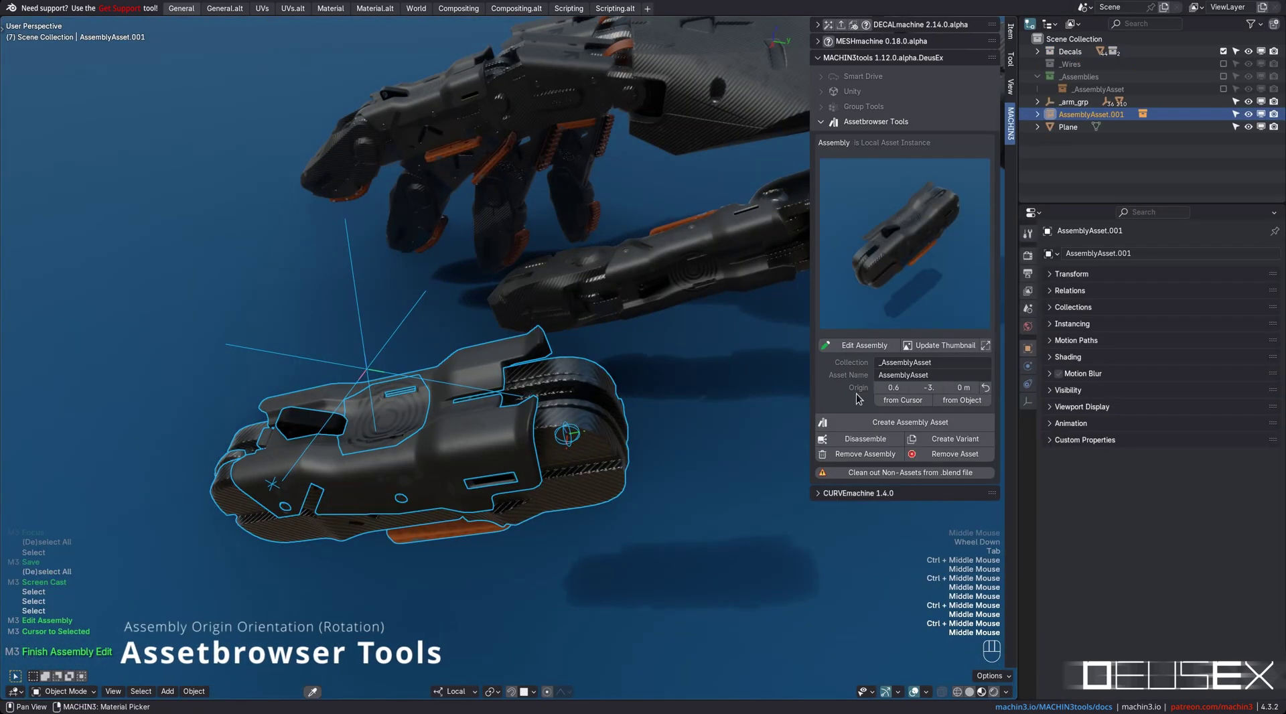
left_click(889, 405)
middle_click_drag(889, 405, 494, 402)
middle_click_drag(572, 414, 574, 431)
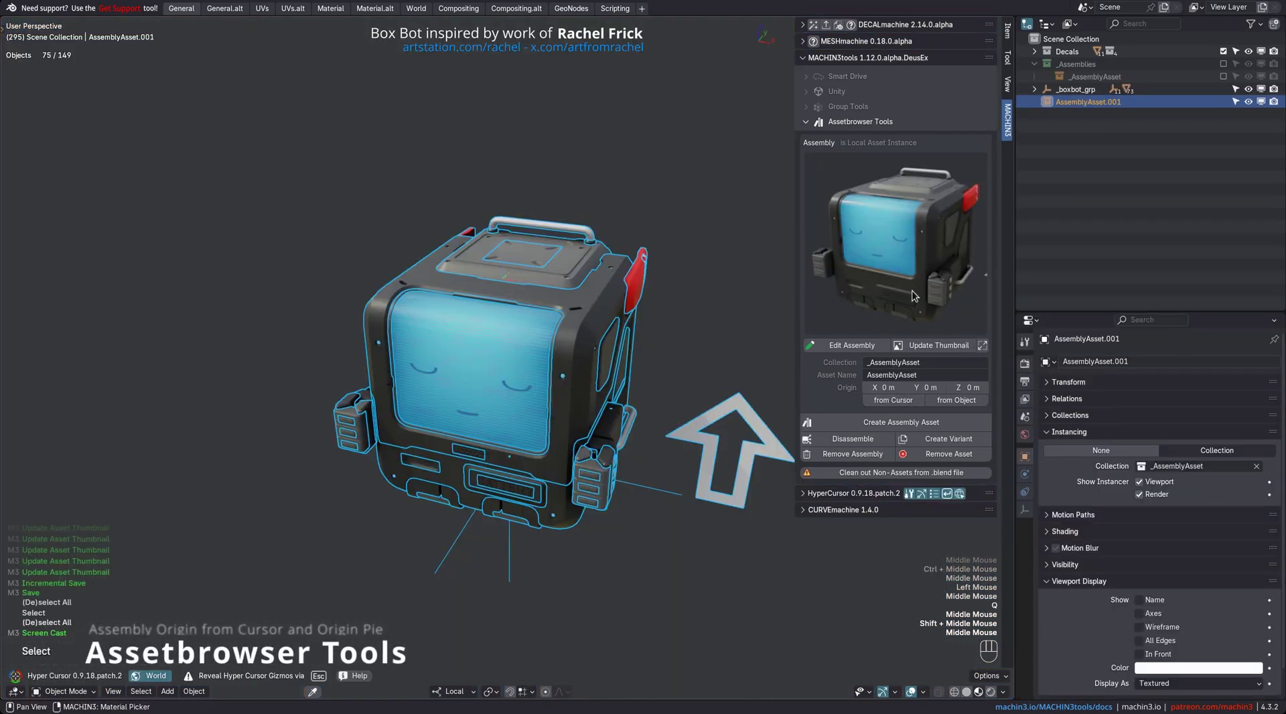
Move the Box Bot's origin to the 3D cursor with Shift+S Origin to Cursor.
key("t")
middle_click_drag(570, 335, 518, 333)
key("shift+s")
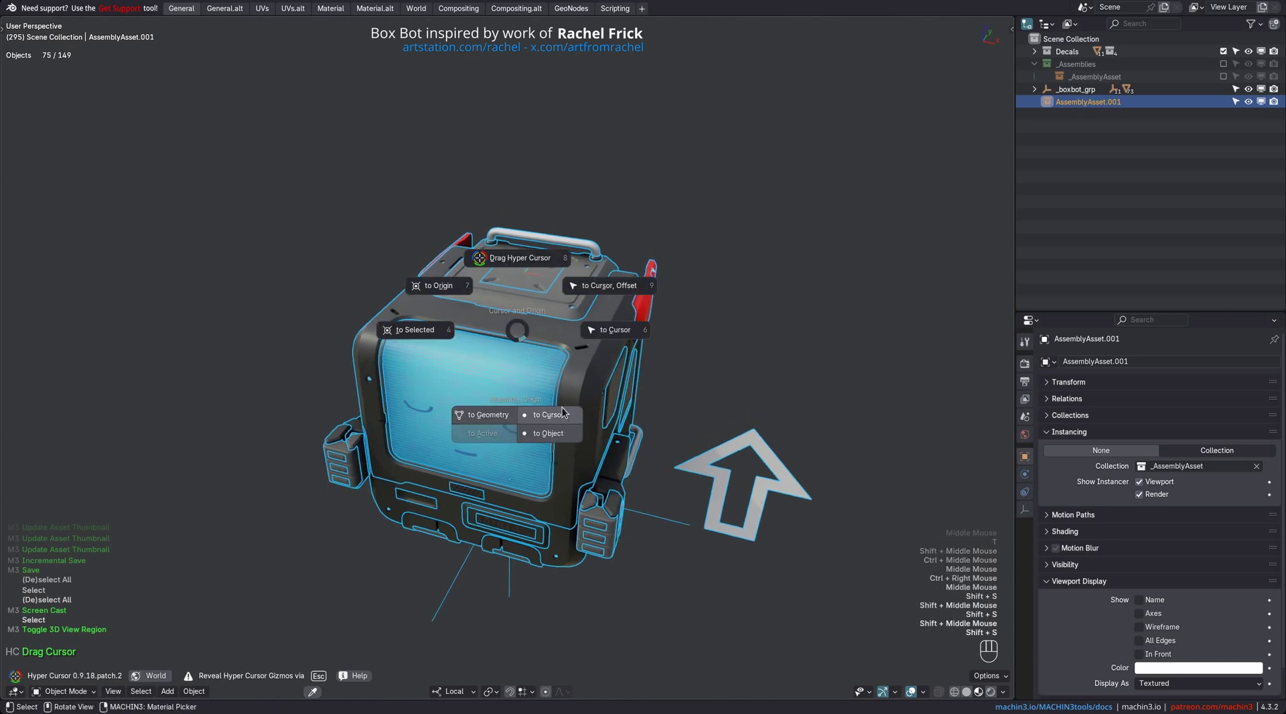
left_click(563, 415)
middle_click_drag(536, 376, 509, 347)
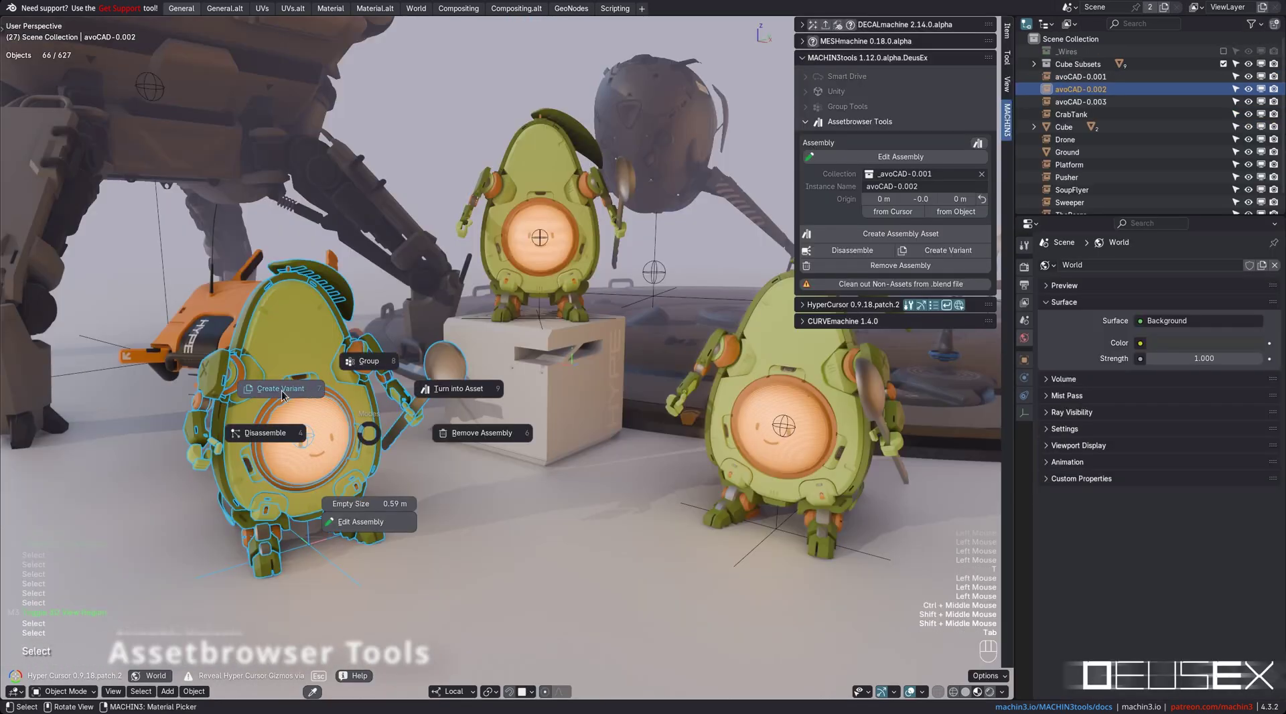
Create an avocado assembly variant and make it asset avoCAD-0.004 in the Assembly catalog.
left_click(281, 390)
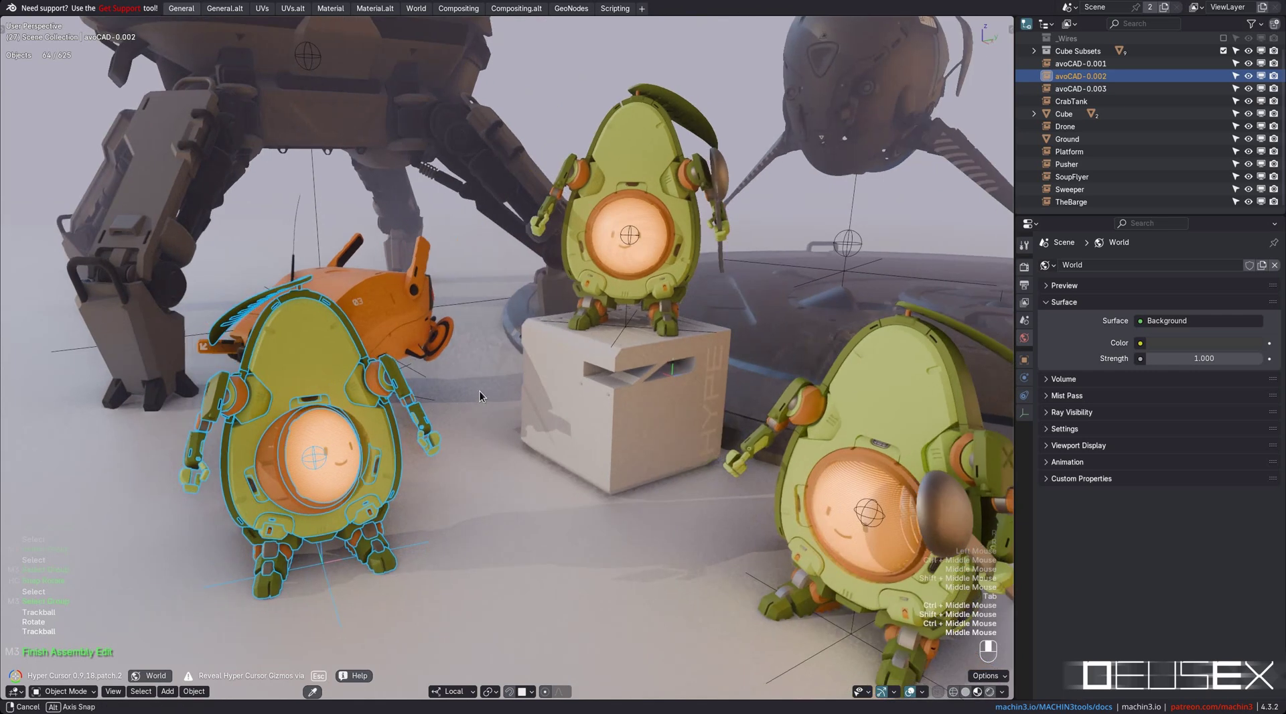
middle_click_drag(479, 392, 384, 457, "shift")
key("t")
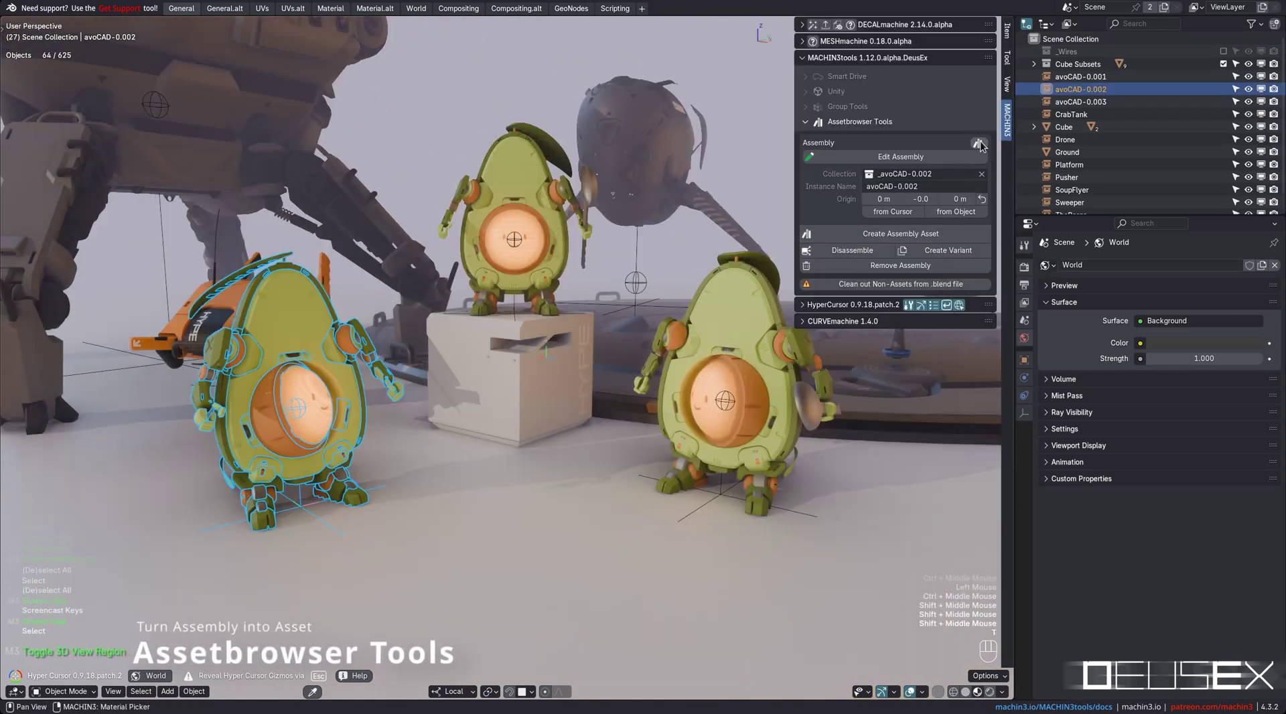
left_click(978, 144)
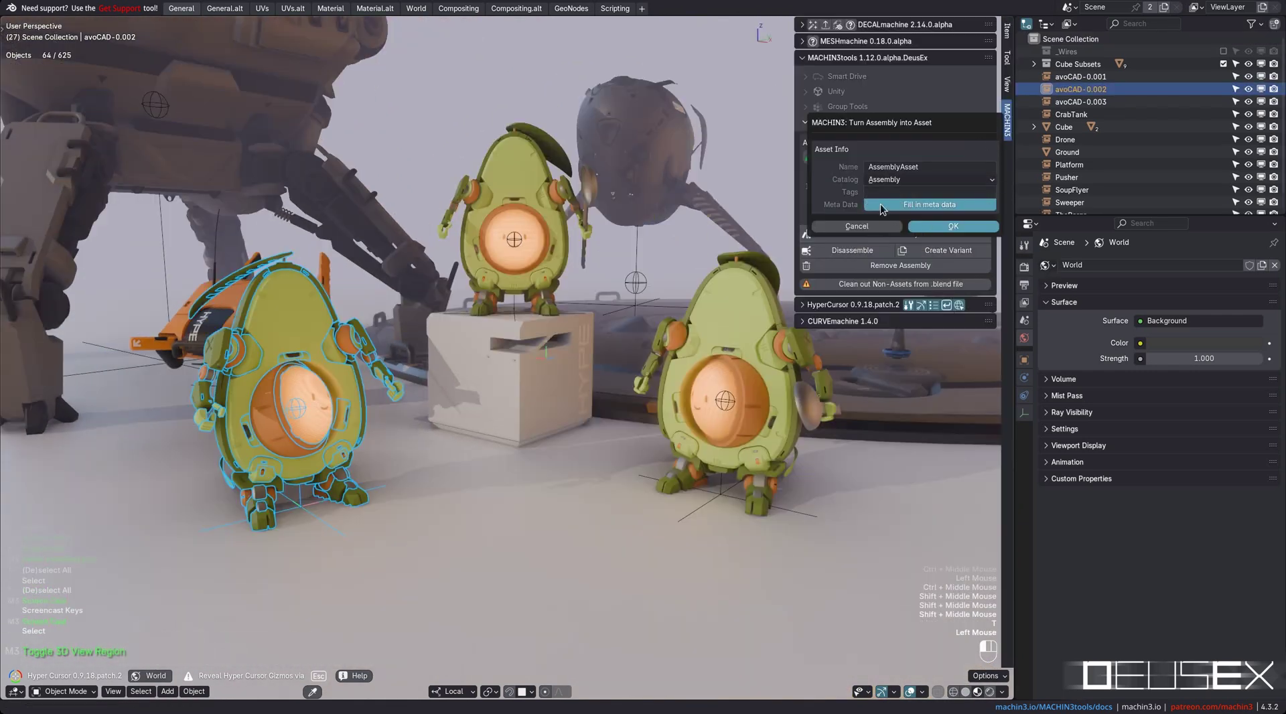
key("Return")
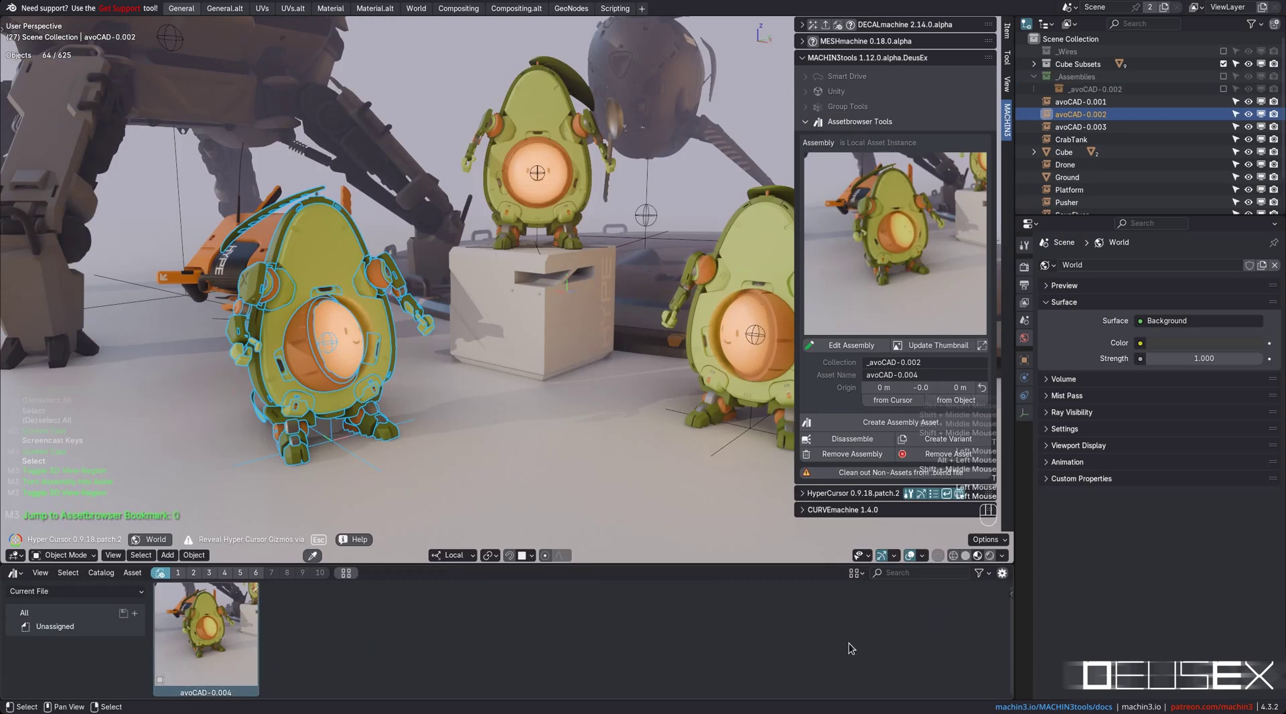
scroll(977, 640, "down", 3)
scroll(978, 640, "up", 2)
middle_click_drag(737, 348, 784, 338)
Select the right-hand avocado and bring the second crab tank into view.
left_click(786, 337)
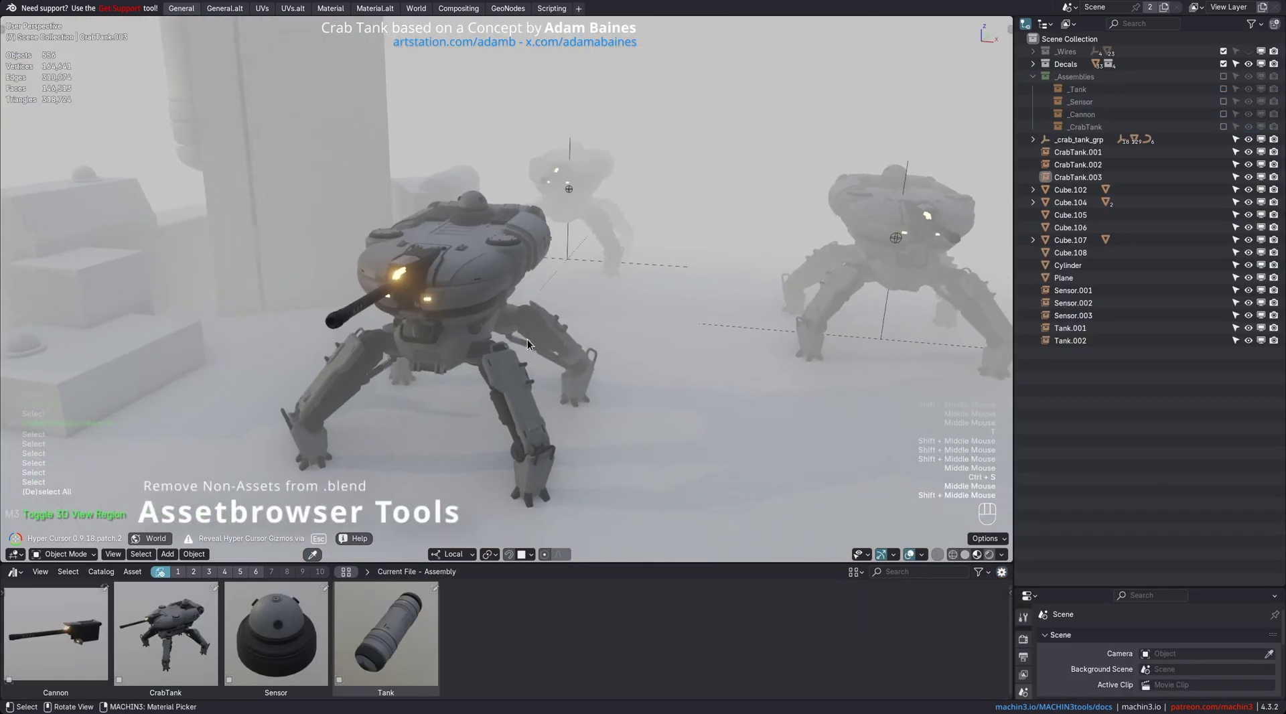
key("n")
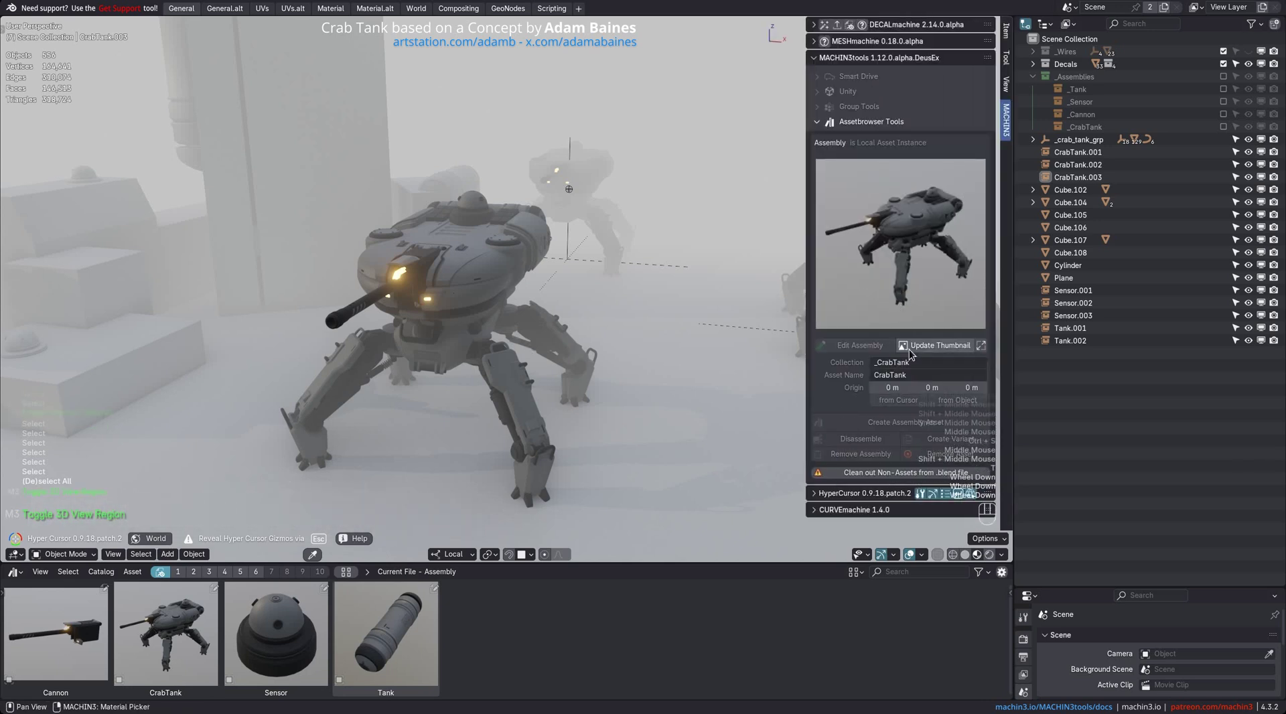
key("t")
middle_click_drag(641, 302, 621, 316, "shift")
Clean out the .blend with Keep Assets, then show the floor grid.
key("ctrl+s")
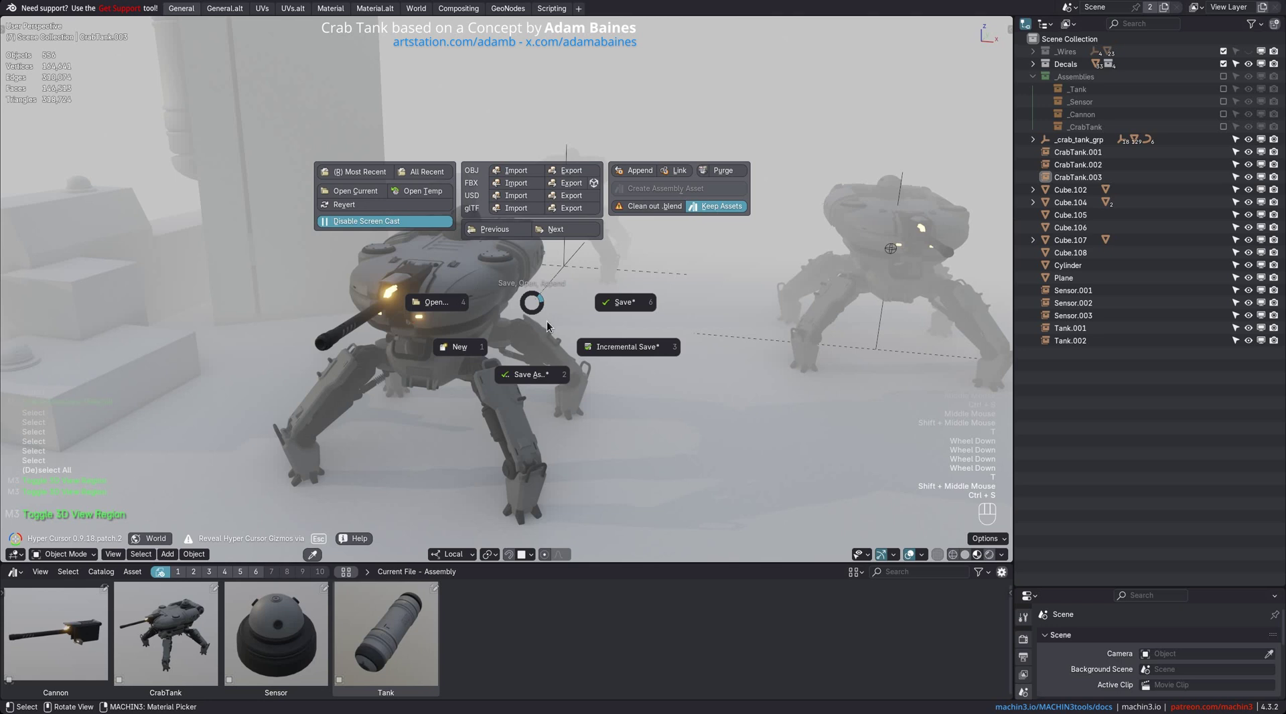
left_click(649, 206)
middle_click_drag(520, 379, 510, 333, "ctrl")
key("Page_Up")
key("g")
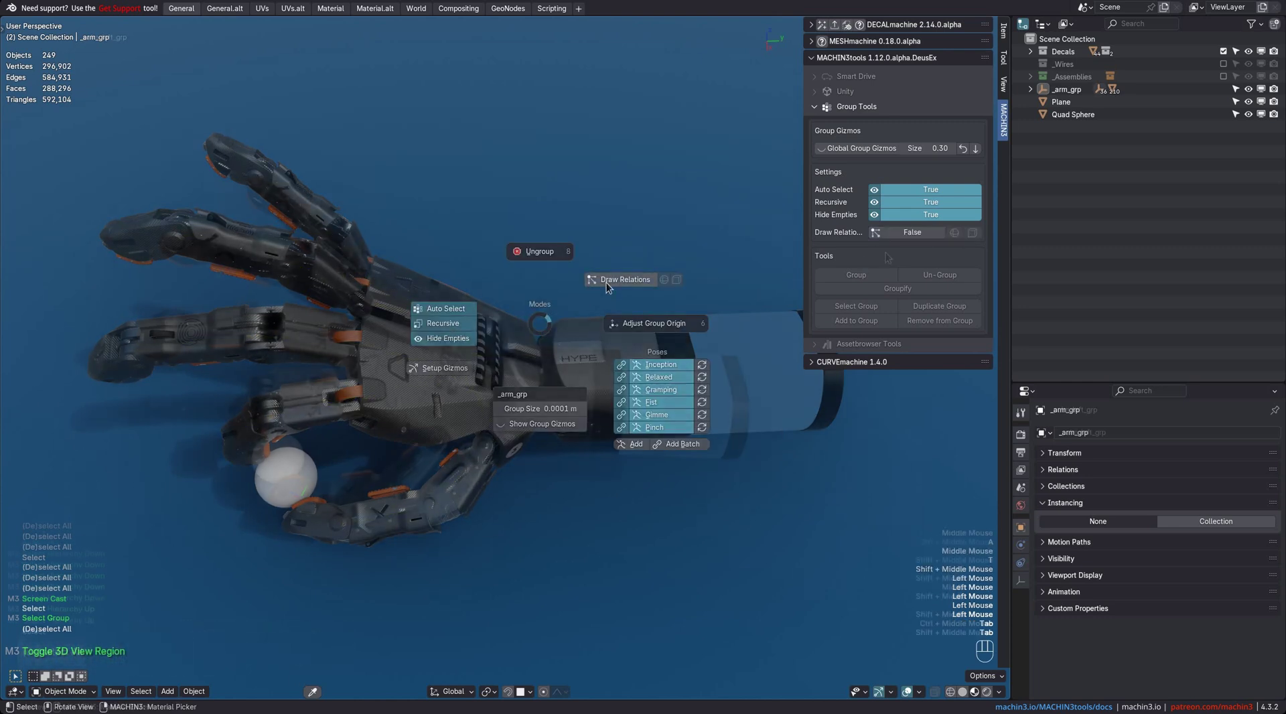
Enable Draw Group Relations in the Modes pie to draw lines across the hand.
key("t")
key("Tab")
left_click(611, 382)
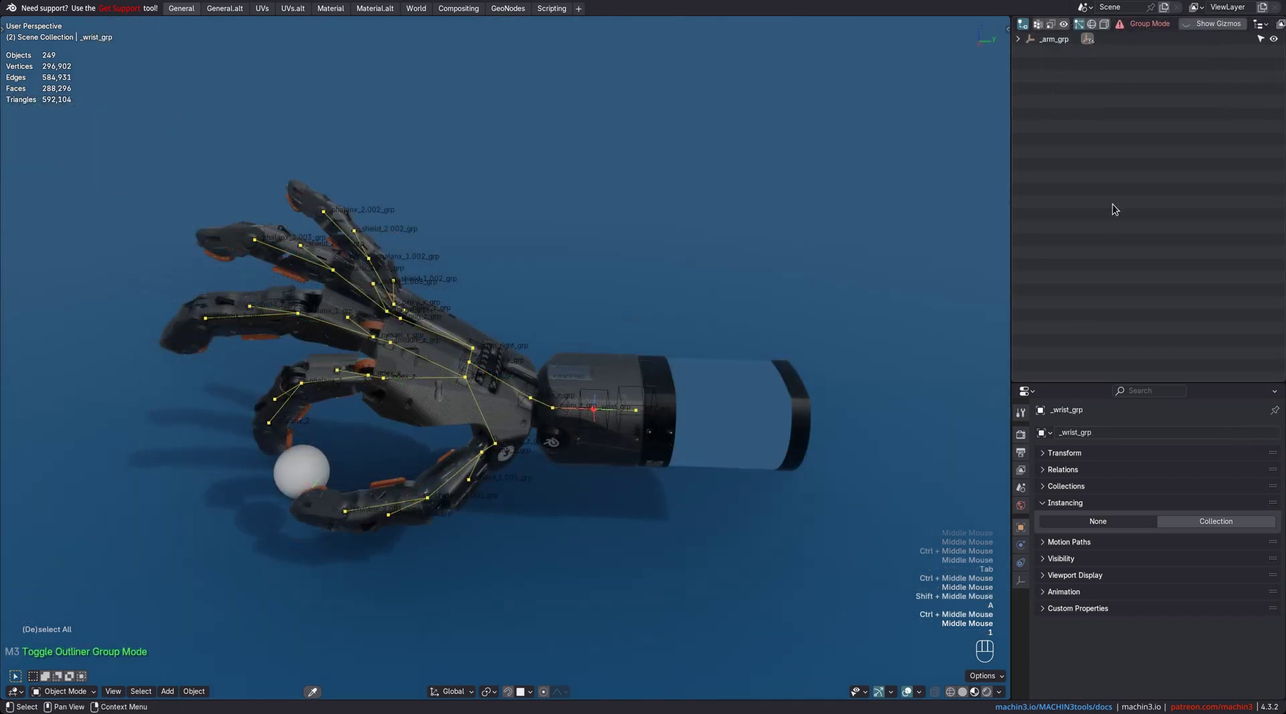
Parent _palm_right_grp and _palm_left_grp to _palm_x_grp, keeping their transforms.
key("2")
middle_click_drag(953, 254, 589, 288)
middle_click_drag(589, 288, 410, 349)
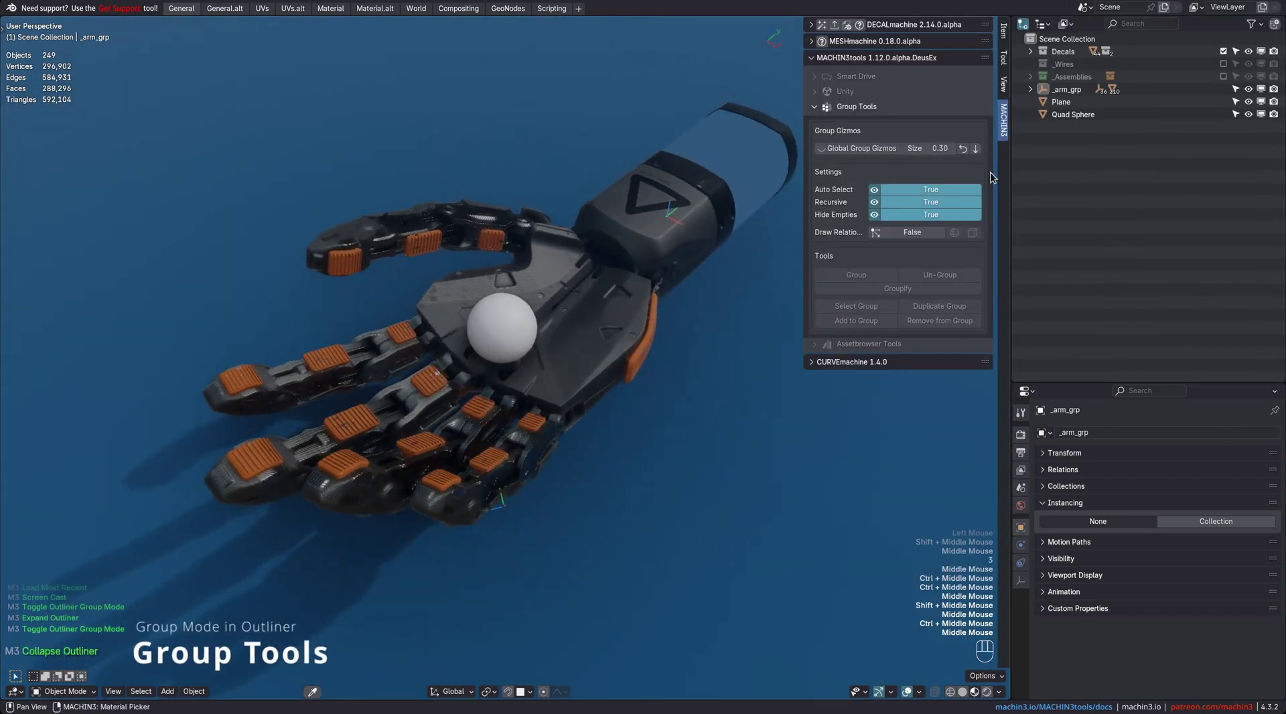
key("1")
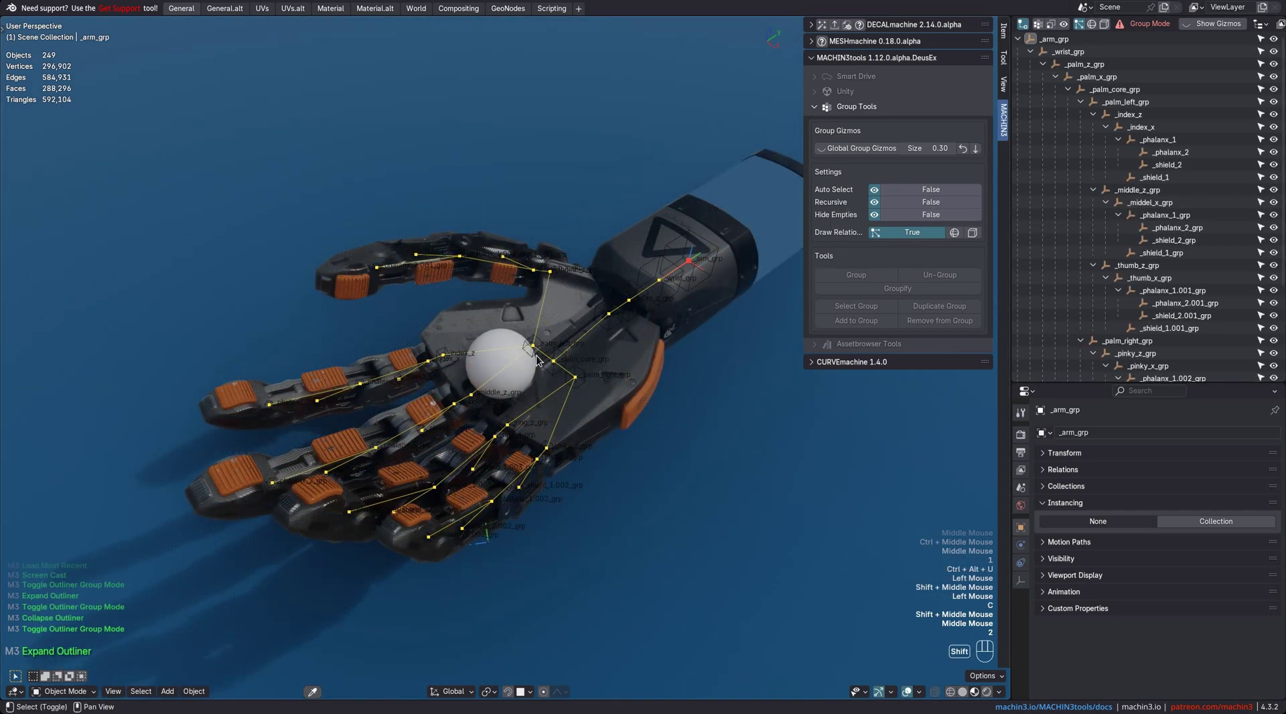
middle_click_drag(509, 315, 626, 386)
left_click(552, 421)
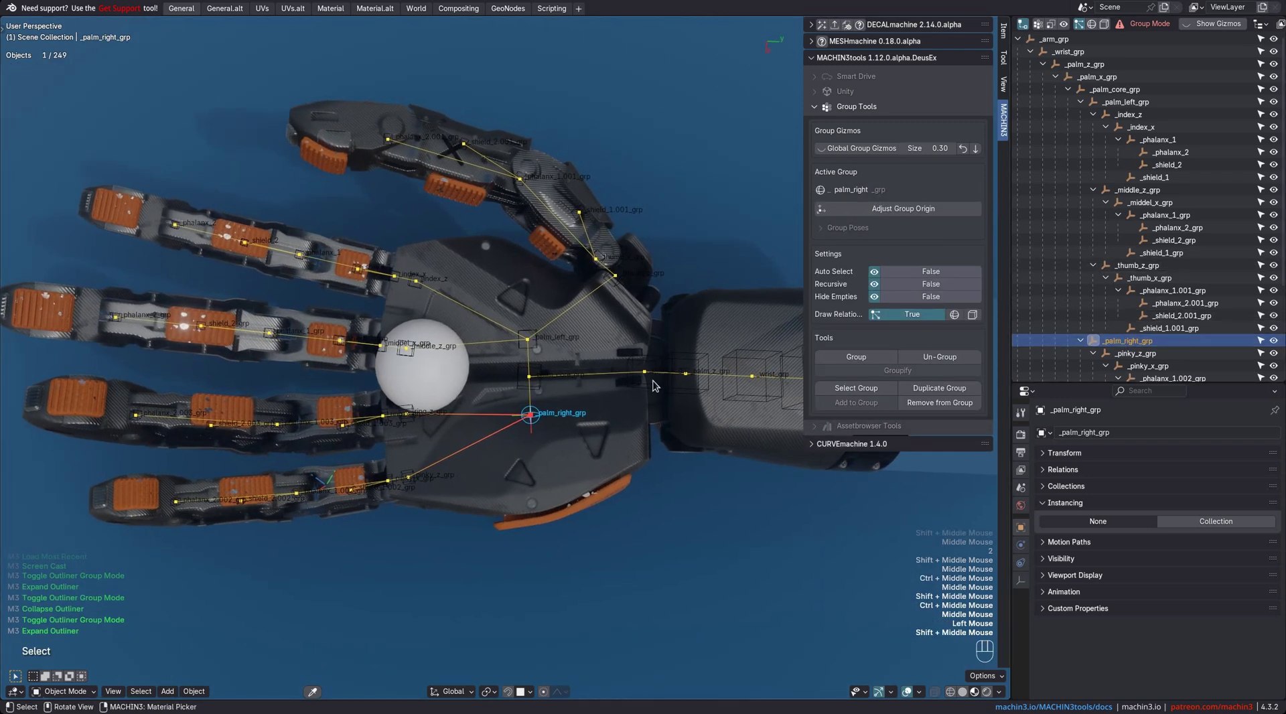
left_click_drag(1130, 346, 1108, 86)
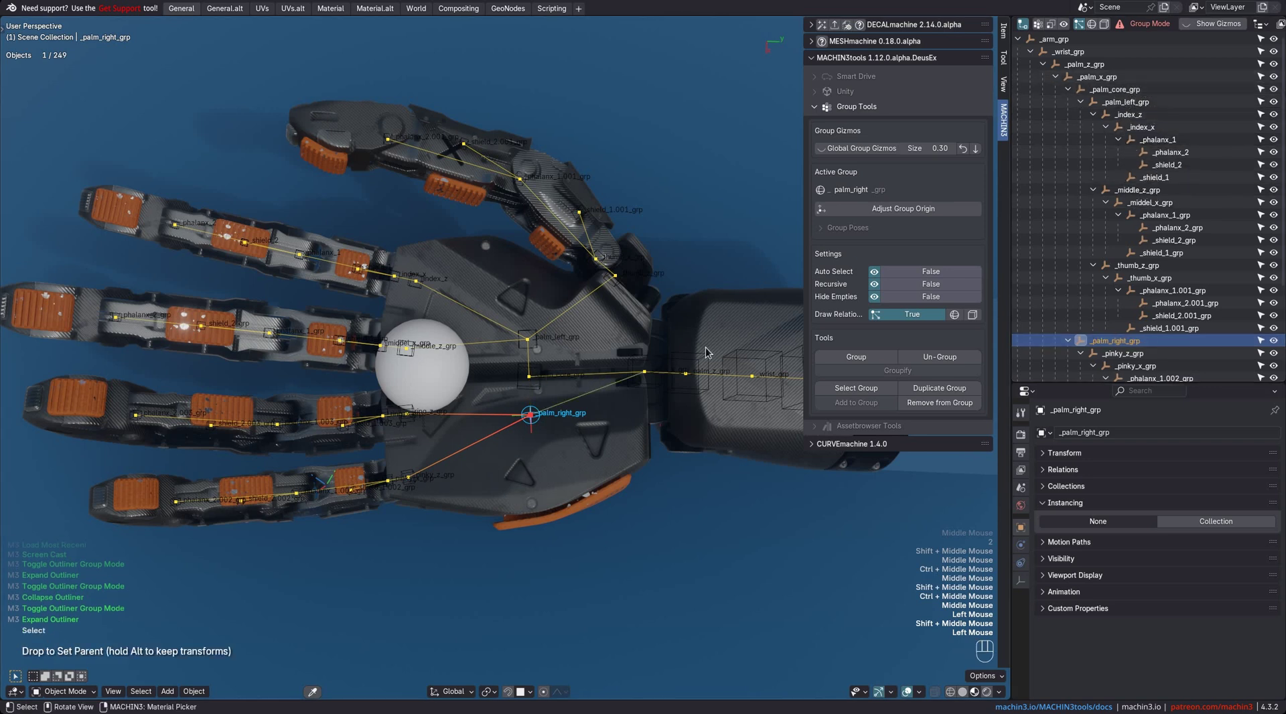
middle_click_drag(637, 379, 576, 349)
left_click(1132, 101)
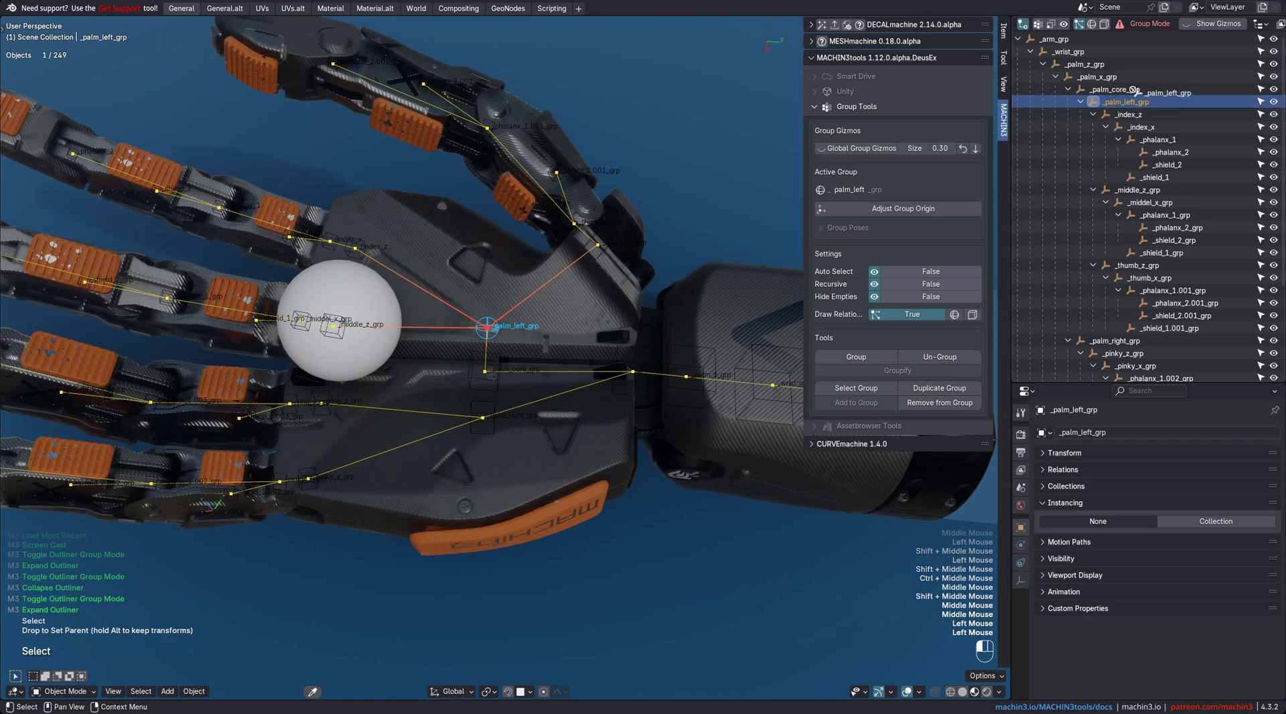
left_click_drag(1139, 102, 1118, 77, "alt")
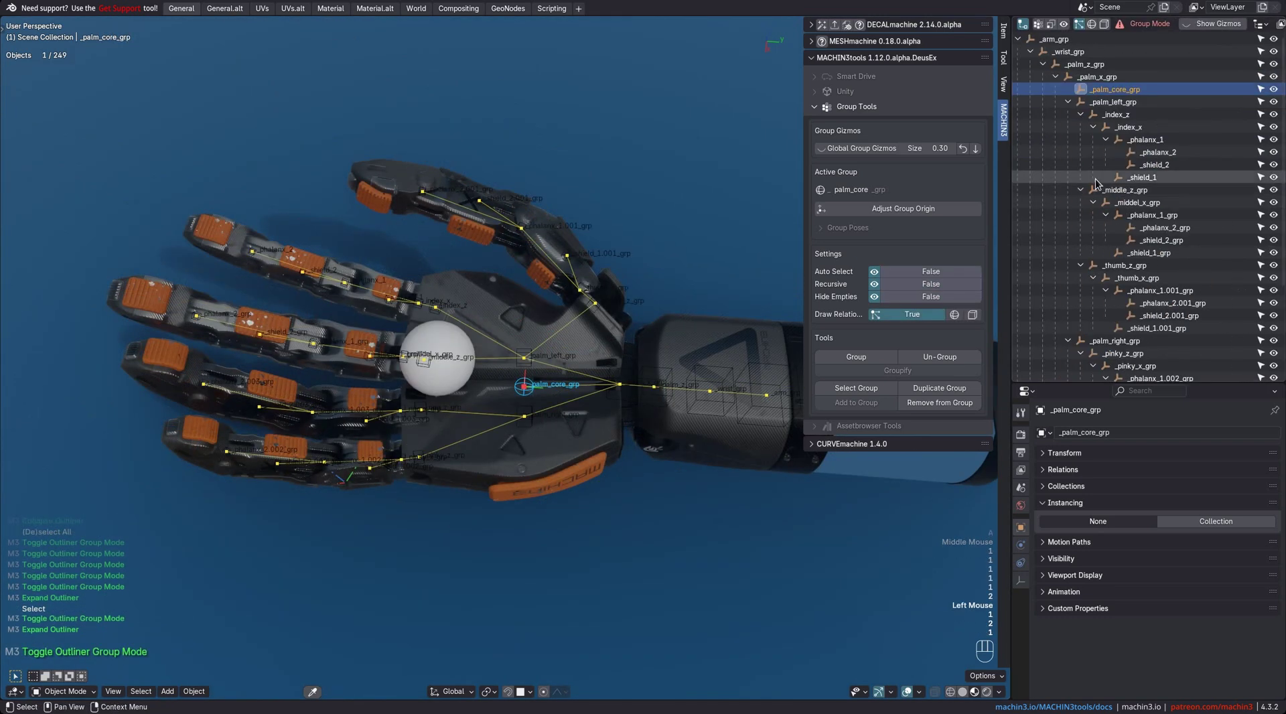
Leave the groups-only view, collapse the outliner to top level and clear the selection.
key("g")
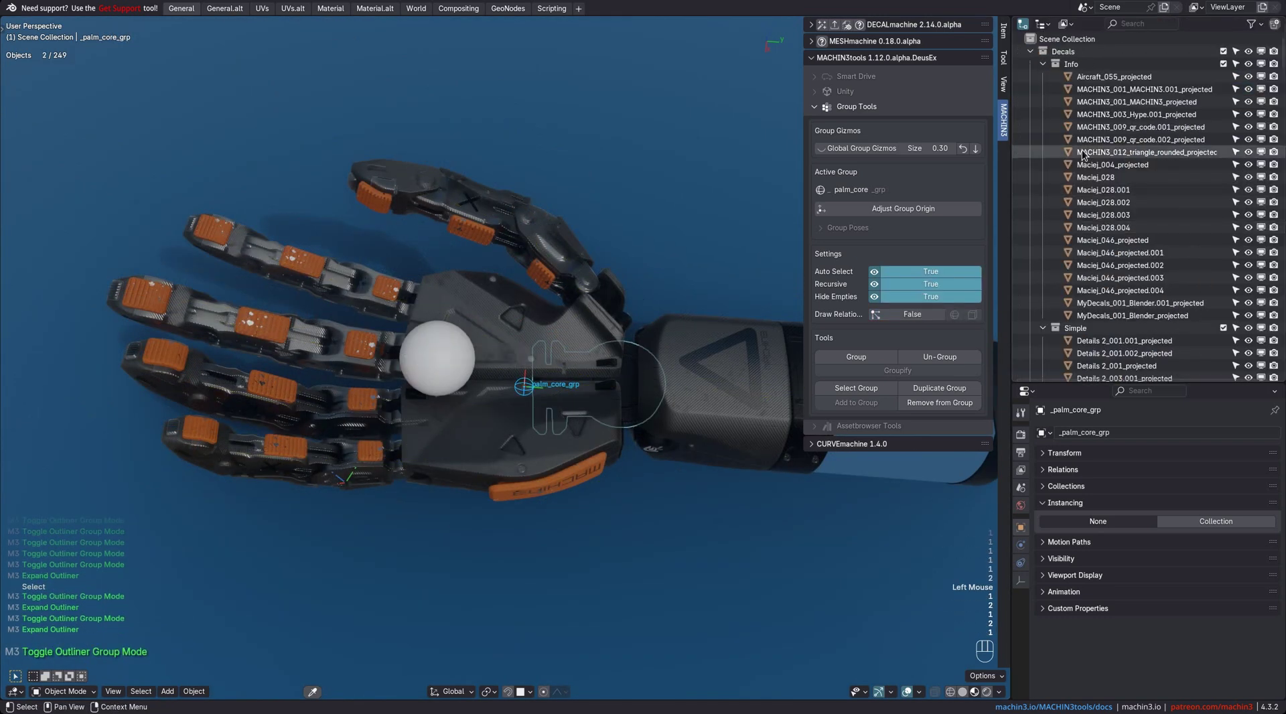
key("3")
middle_click_drag(620, 335, 623, 338, "ctrl")
key("a")
middle_click_drag(623, 338, 630, 343)
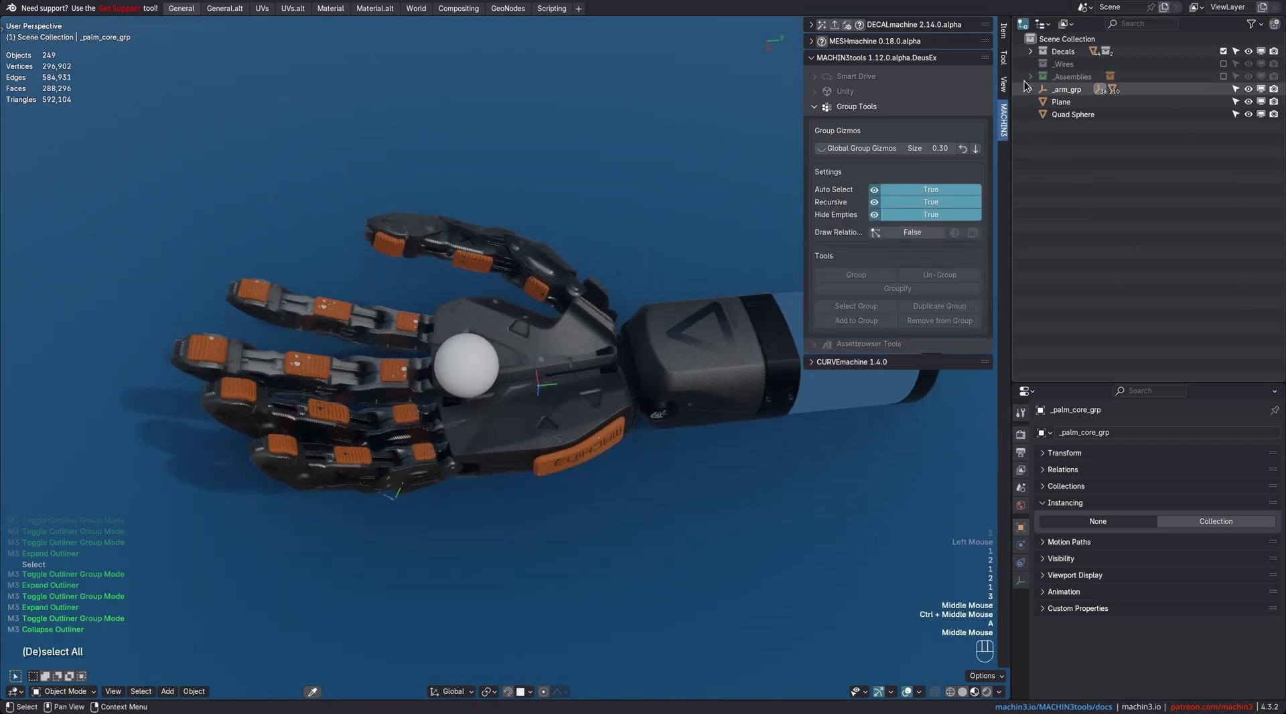
left_click(1030, 38)
left_click(1087, 201)
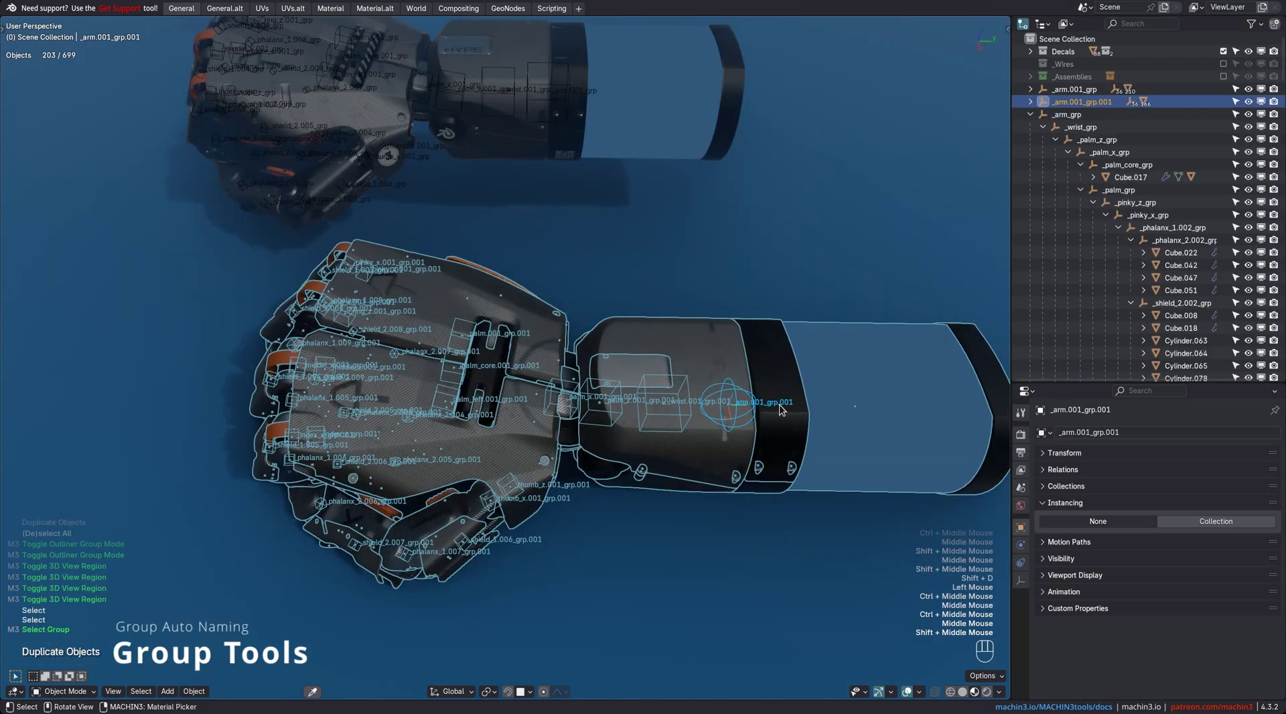
Deselect and reselect the duplicated arm group to check its new name _arm.002_grp.
middle_click_drag(748, 401, 712, 390, "shift")
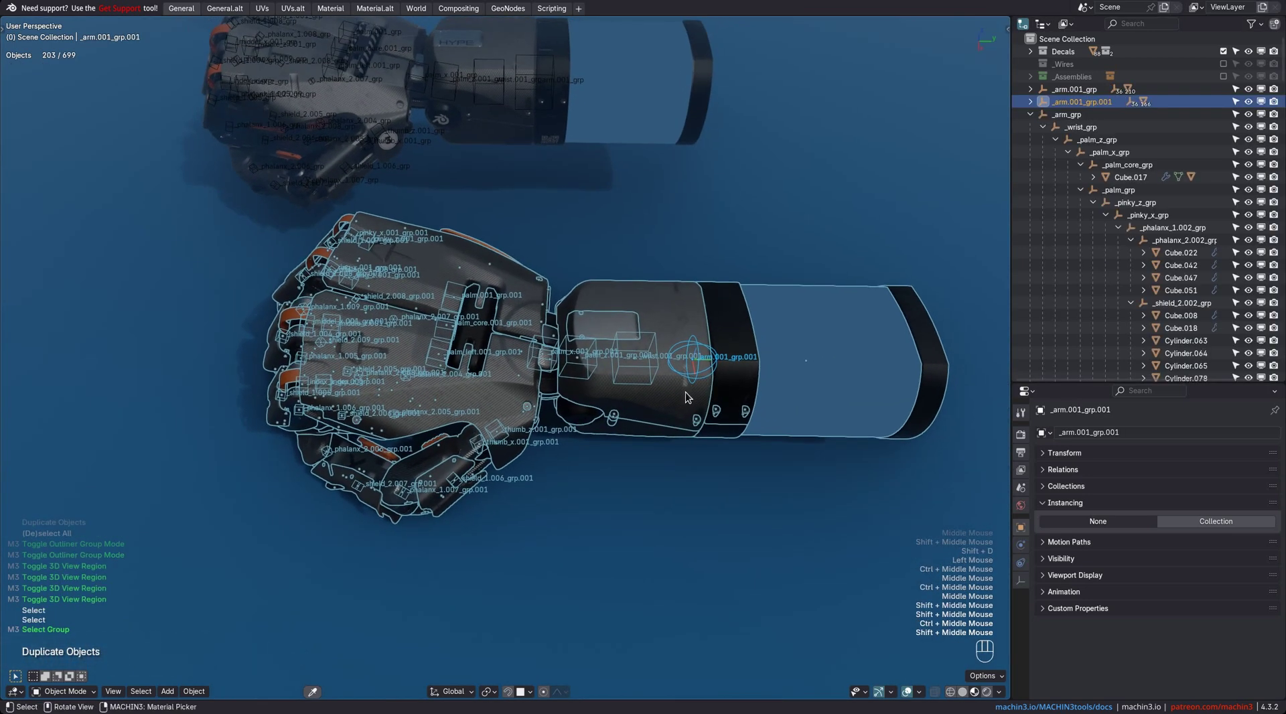
key("a")
left_click(748, 388, "shift")
middle_click_drag(698, 387, 742, 360, "ctrl")
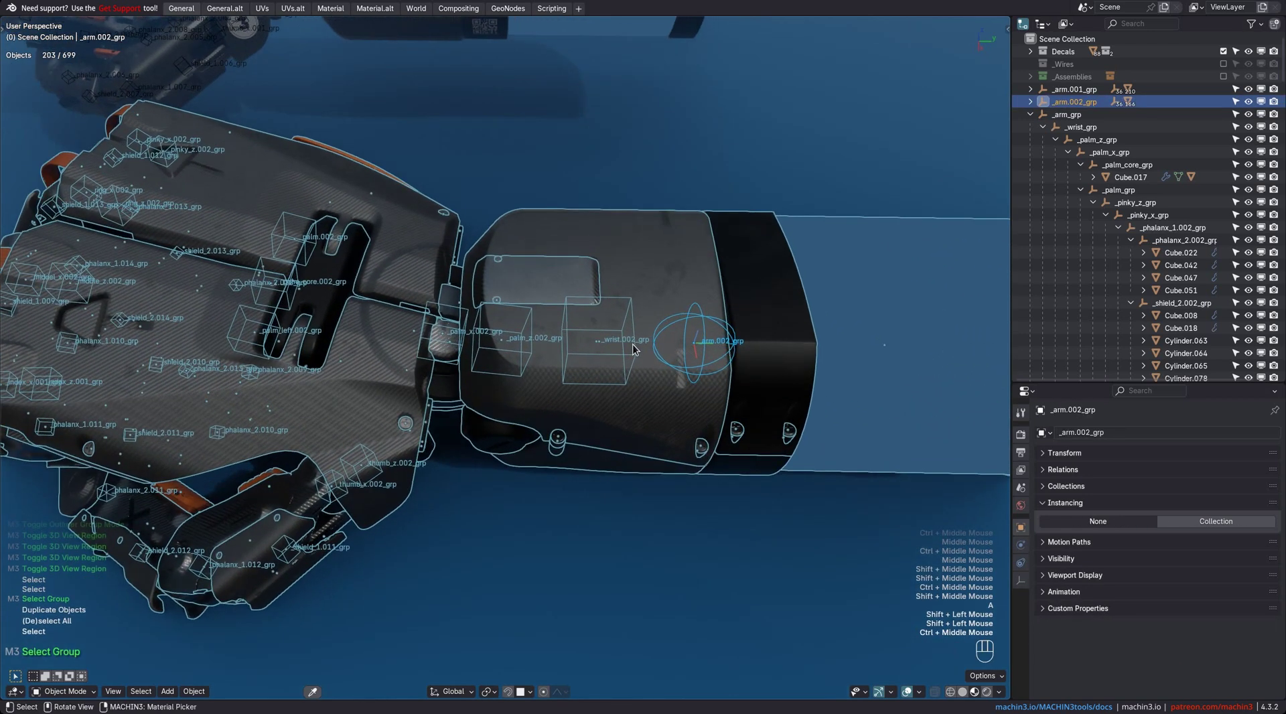
middle_click_drag(735, 361, 616, 308, "ctrl")
key("a")
middle_click_drag(617, 308, 590, 315, "ctrl")
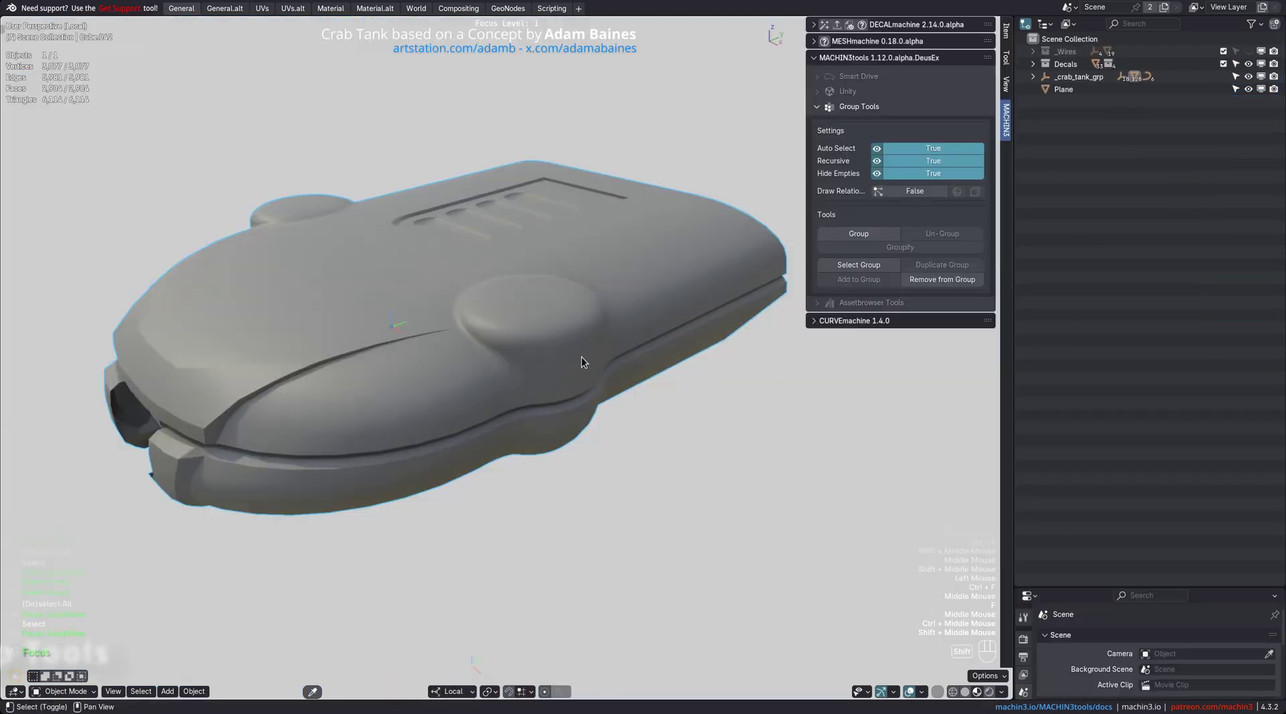
Select the hull part's whole group with Select Group, then deselect and leave local view.
key("w")
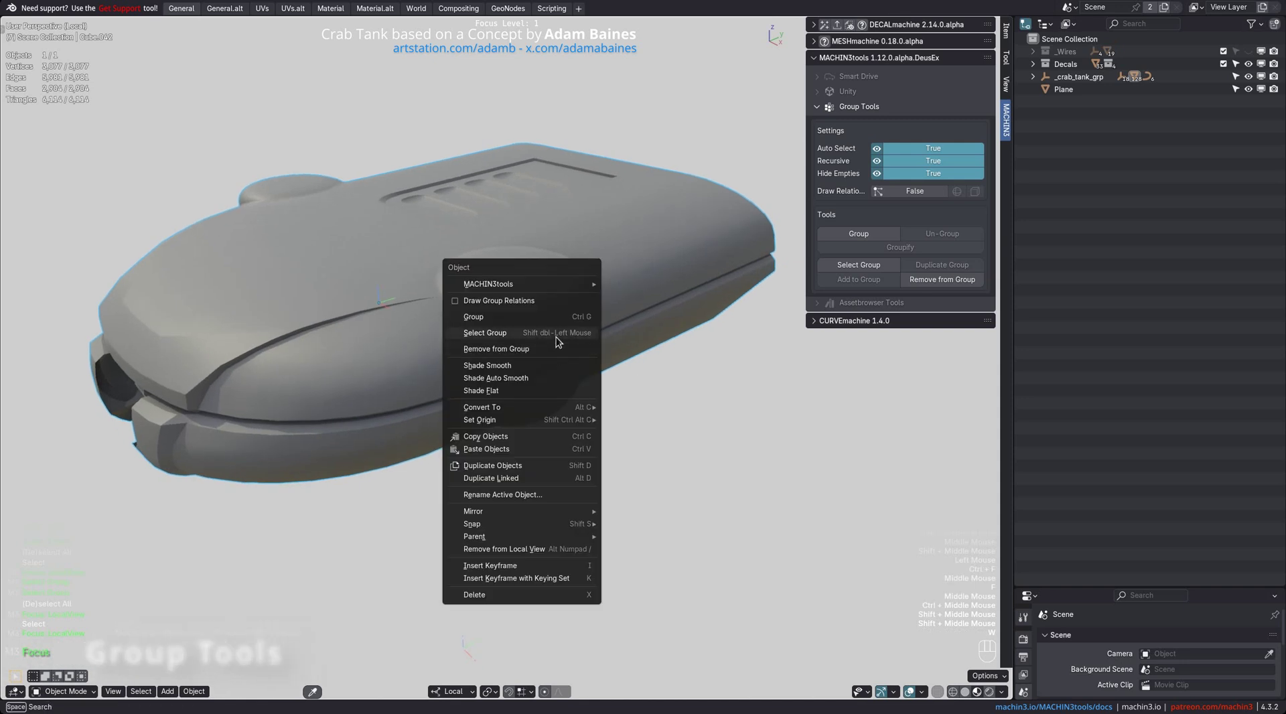
left_click(555, 333)
mouse_move(554, 339)
middle_mouse_down("ctrl")
mouse_move(479, 341)
mouse_move(598, 314)
mouse_move(525, 328)
mouse_move(616, 334)
mouse_move(508, 365)
mouse_move(613, 355)
mouse_move(525, 347)
mouse_move(546, 336)
mouse_move(541, 381)
mouse_move(545, 324)
middle_mouse_up("ctrl")
right_click(547, 336)
key("a")
key("ctrl+f")
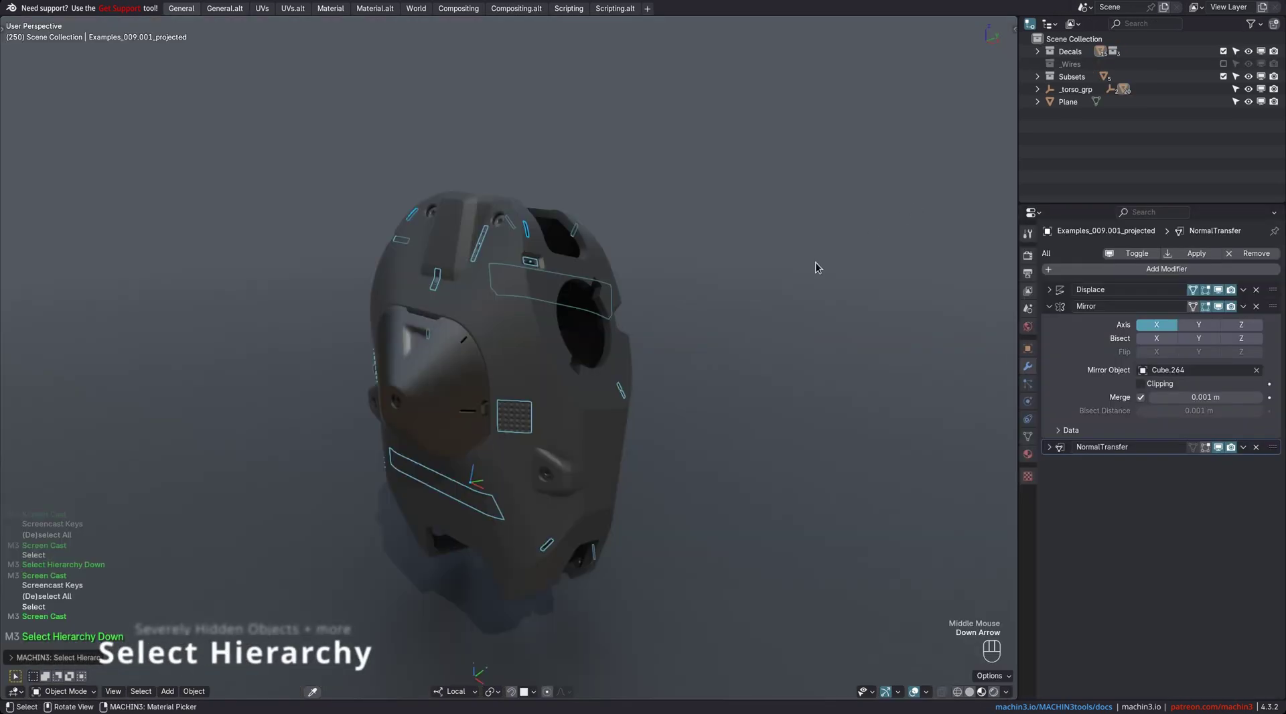
Toggle the _Wires collection's wireframes off and back on while orbiting the torso.
middle_click_drag(814, 263, 809, 222)
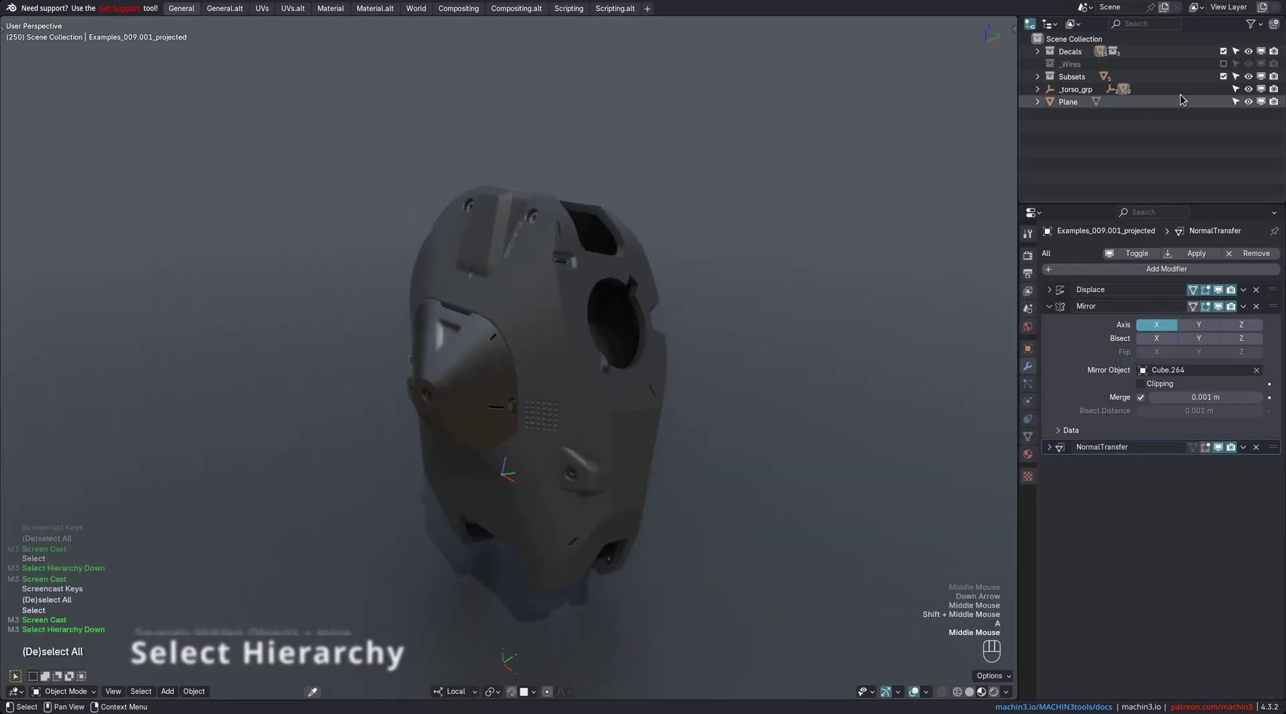
left_click(1223, 64)
middle_click_drag(771, 281, 804, 201)
left_click(1248, 63)
left_click(1249, 64)
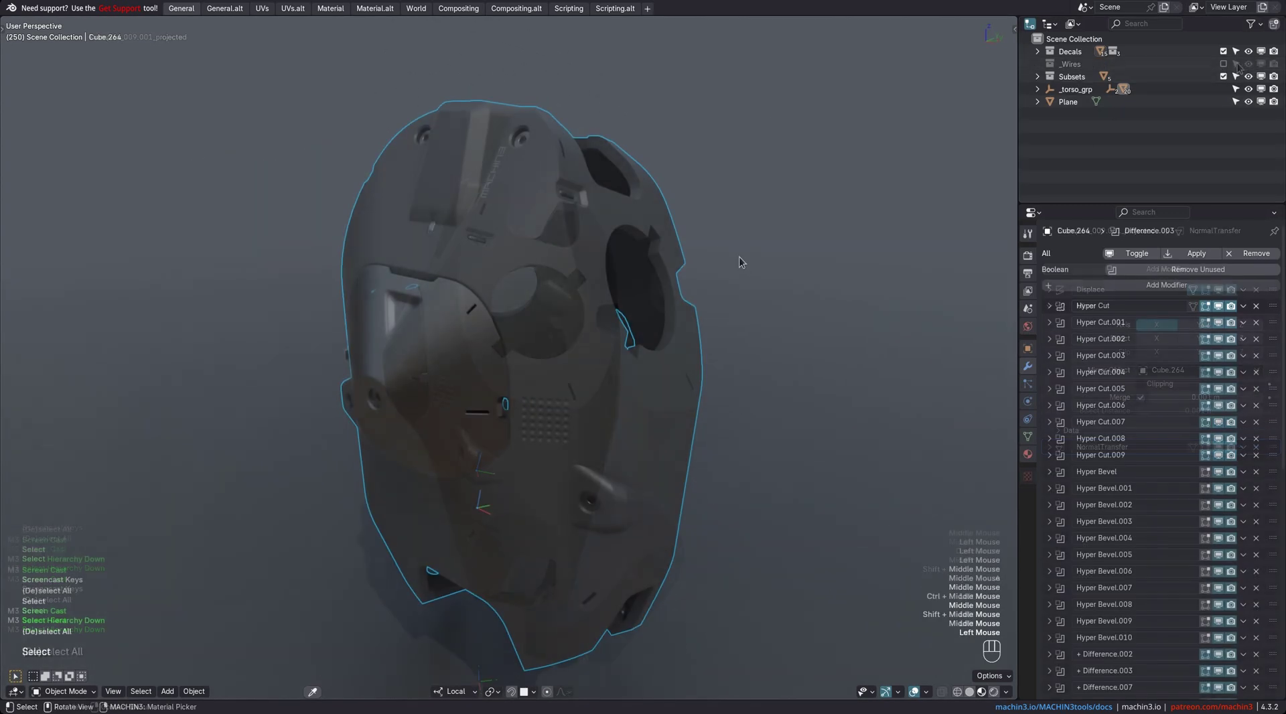
Select the helmet part's children down the hierarchy, extending recursively to all children.
key("Down")
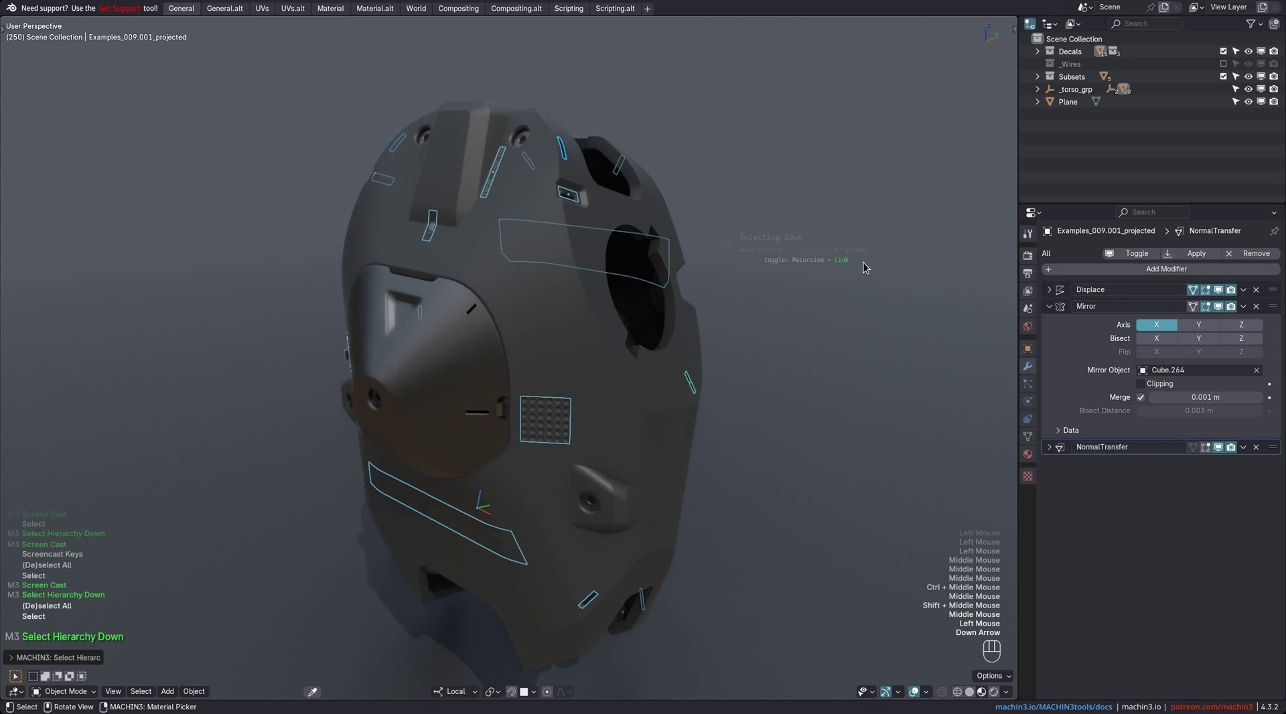
middle_click_drag(850, 266, 824, 499)
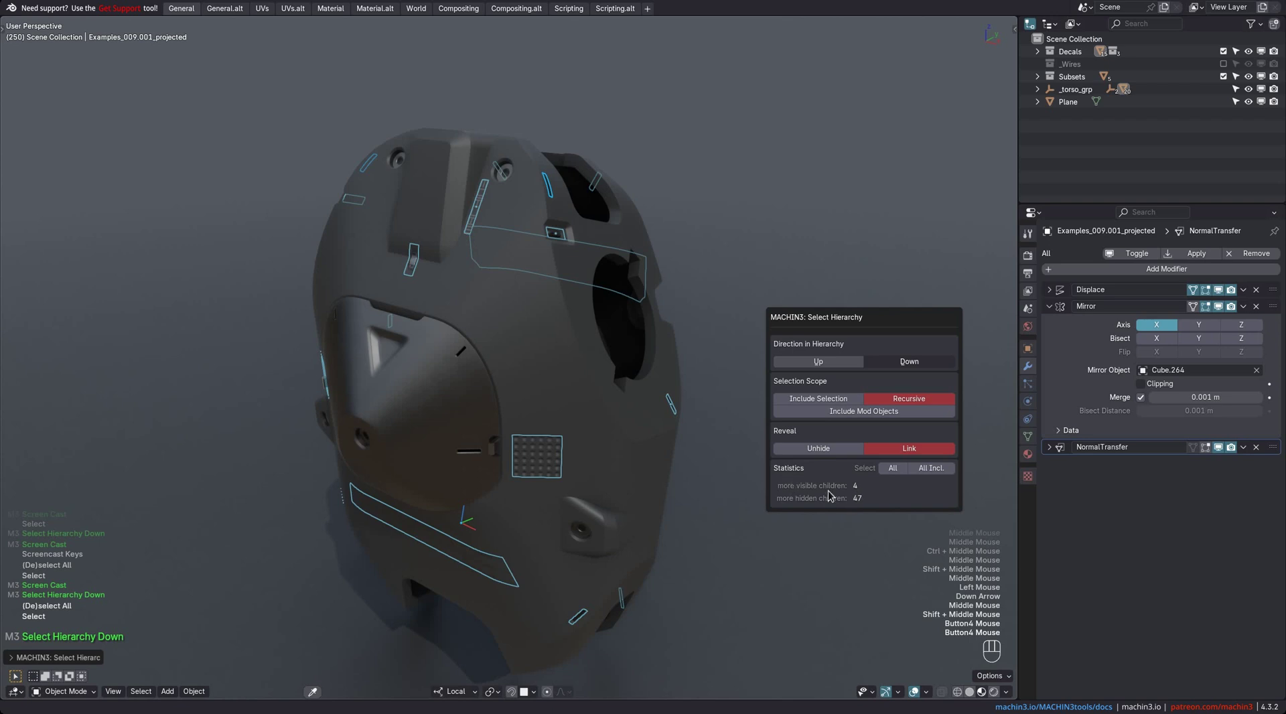
key("Down")
left_click(457, 355)
key("Down")
middle_click_drag(457, 355, 601, 390)
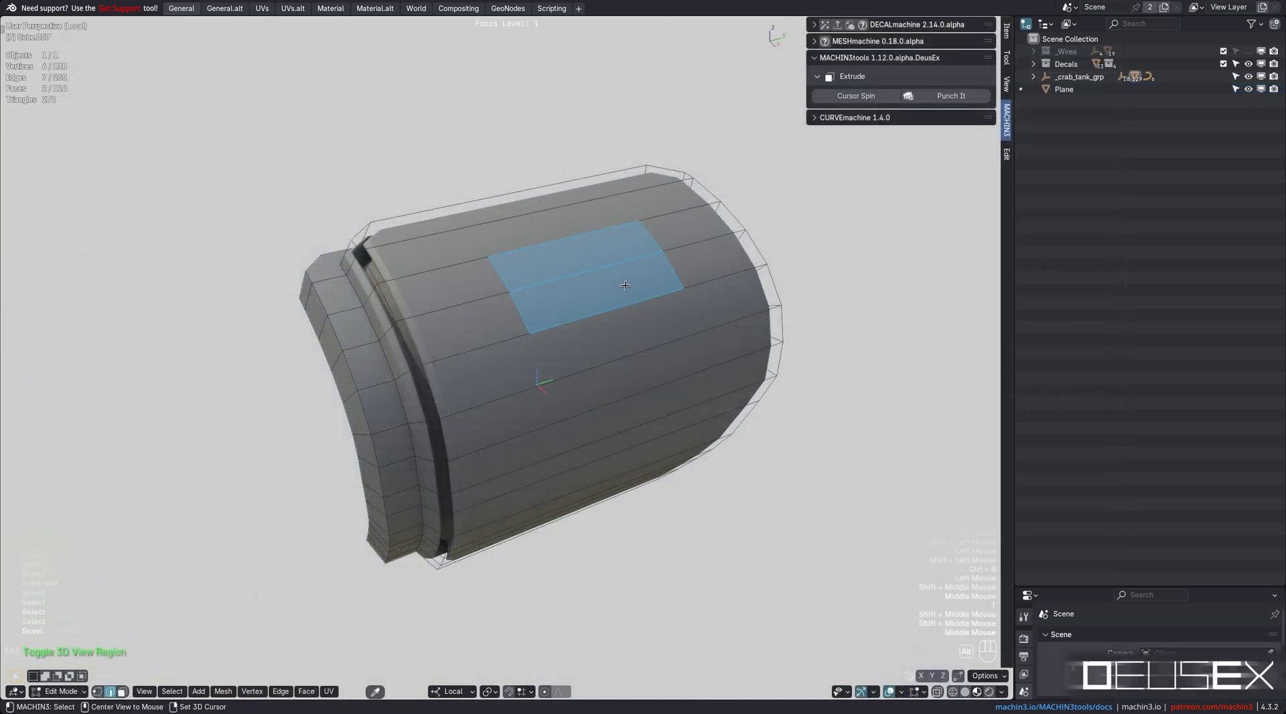
Punch a manifold extrusion into the selected faces with Alt+E > Punch It.
key("alt+e")
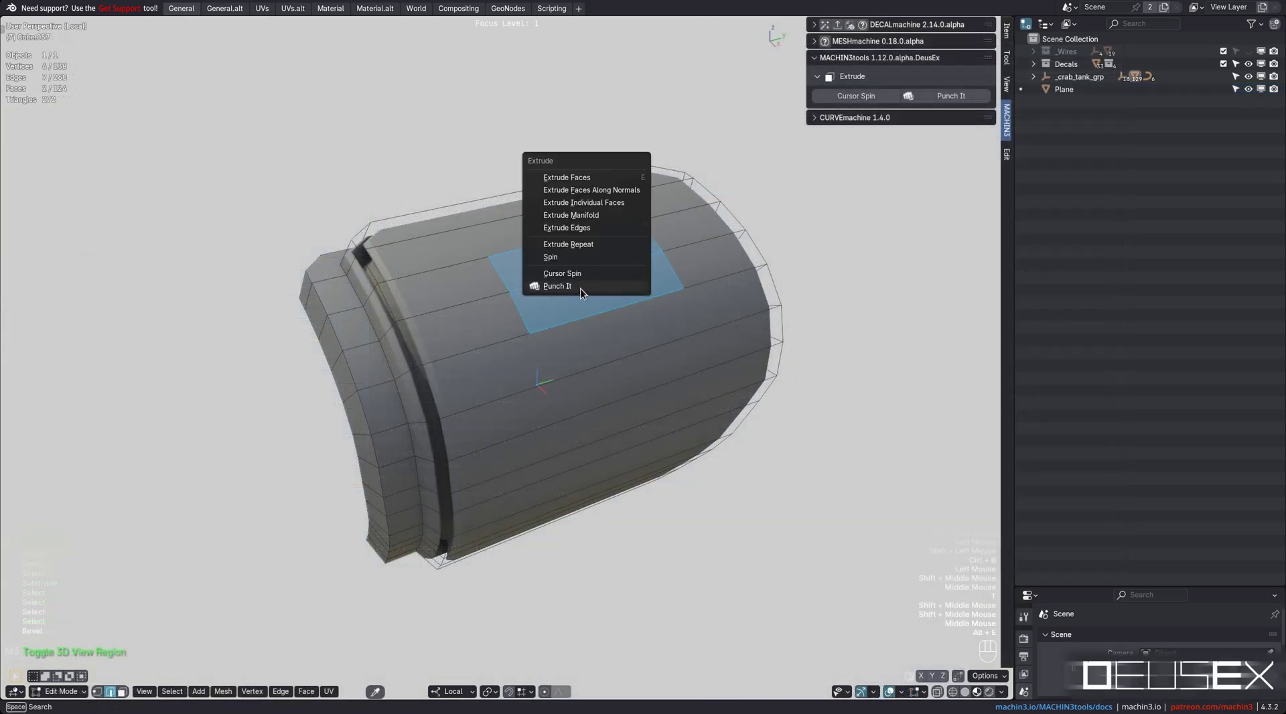
left_click(557, 286)
middle_click_drag(533, 335, 582, 380)
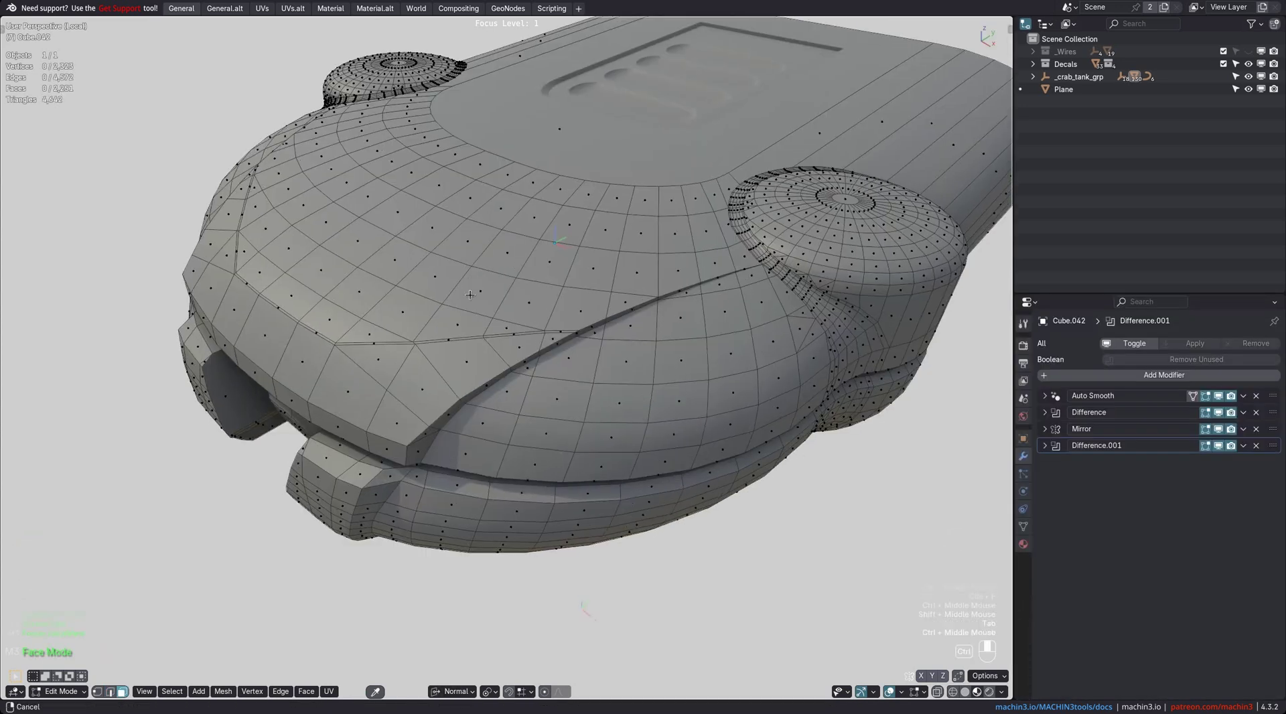
Select four faces on the larger hull Cube.042.
left_click(467, 231, "shift")
left_click(427, 276, "shift")
left_click(483, 293, "shift")
left_click(499, 246, "shift")
middle_click_drag(499, 246, 503, 279, "shift")
Punch the four hull faces via Ctrl+F > Punch It, then merge two vertex pairs at their centres.
key("ctrl+f")
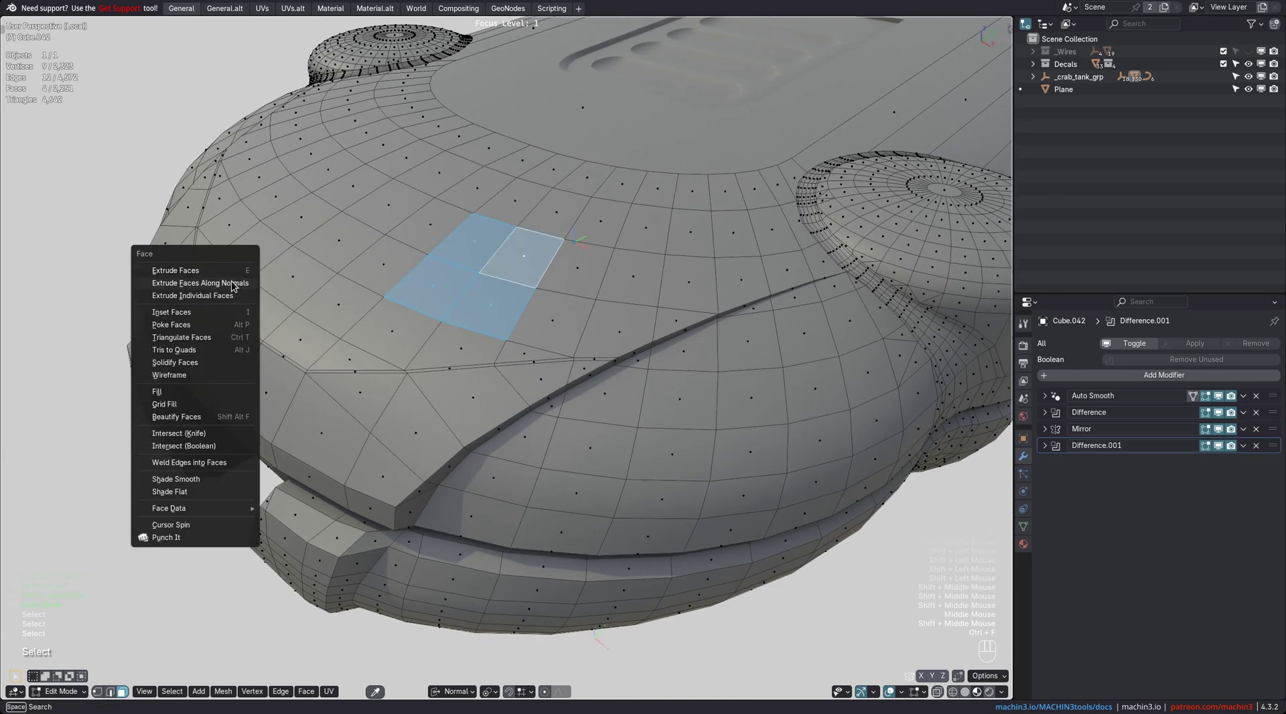
left_click(178, 540)
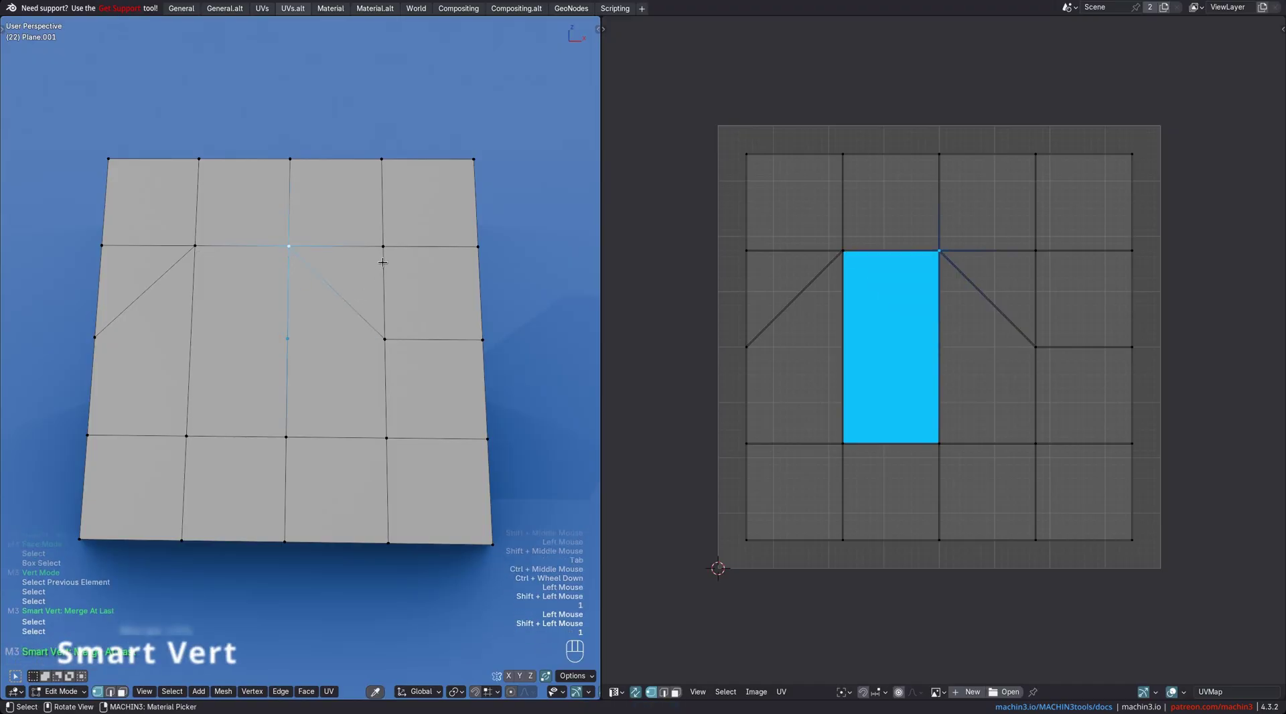
left_click(383, 248)
left_click(383, 341, "shift")
key("shift+1")
left_click(388, 438)
left_click(288, 437, "shift")
key("shift+1")
Keep Merge UVs enabled for the last merge, then switch to edge mode and select an edge.
key("F9")
left_click(444, 391)
left_click(443, 392)
left_click(444, 391)
left_click(444, 391)
key("Escape")
key("Tab")
left_click(287, 382)
middle_click_drag(288, 335, 281, 330, "shift")
Collapse the plane's remaining edges into the central vertex with Smart Vert merges.
key("1")
left_click(323, 344)
key("shift+1")
left_click(295, 367)
key("1")
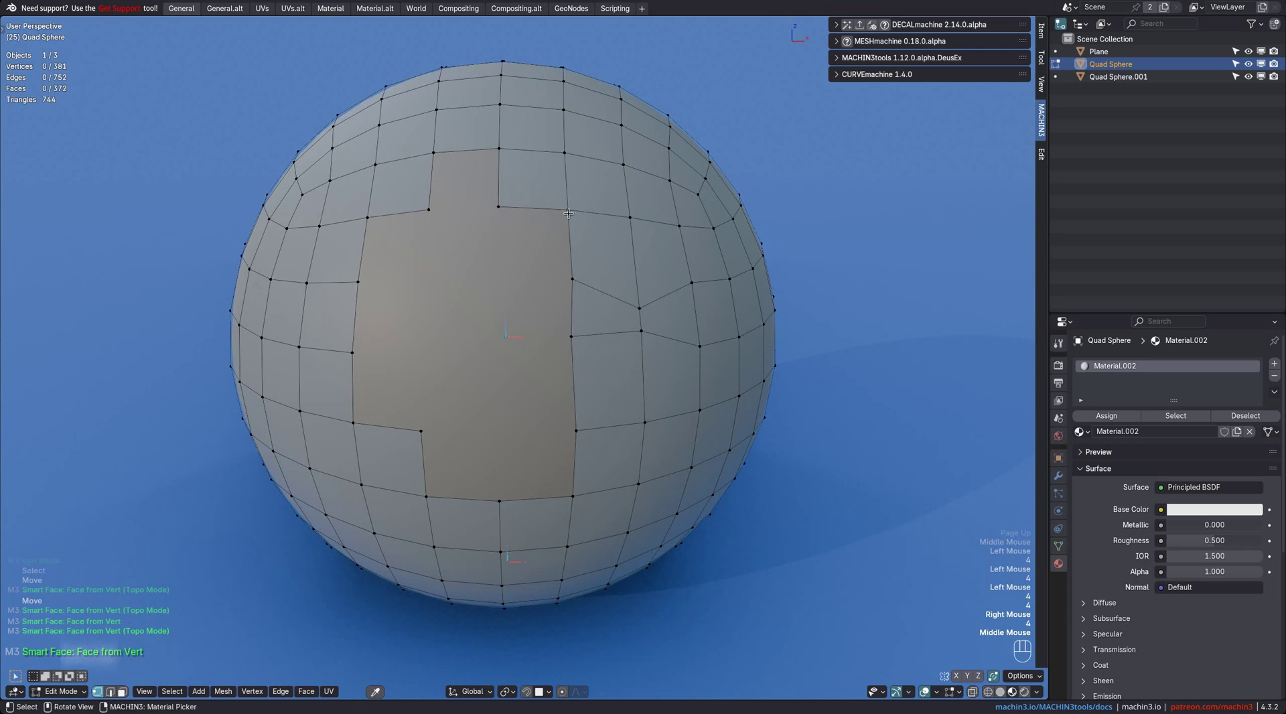
Build new faces from single vertices on the quad sphere with Smart Face.
key("f")
right_click(491, 290)
key("f")
left_click(502, 300)
key("f")
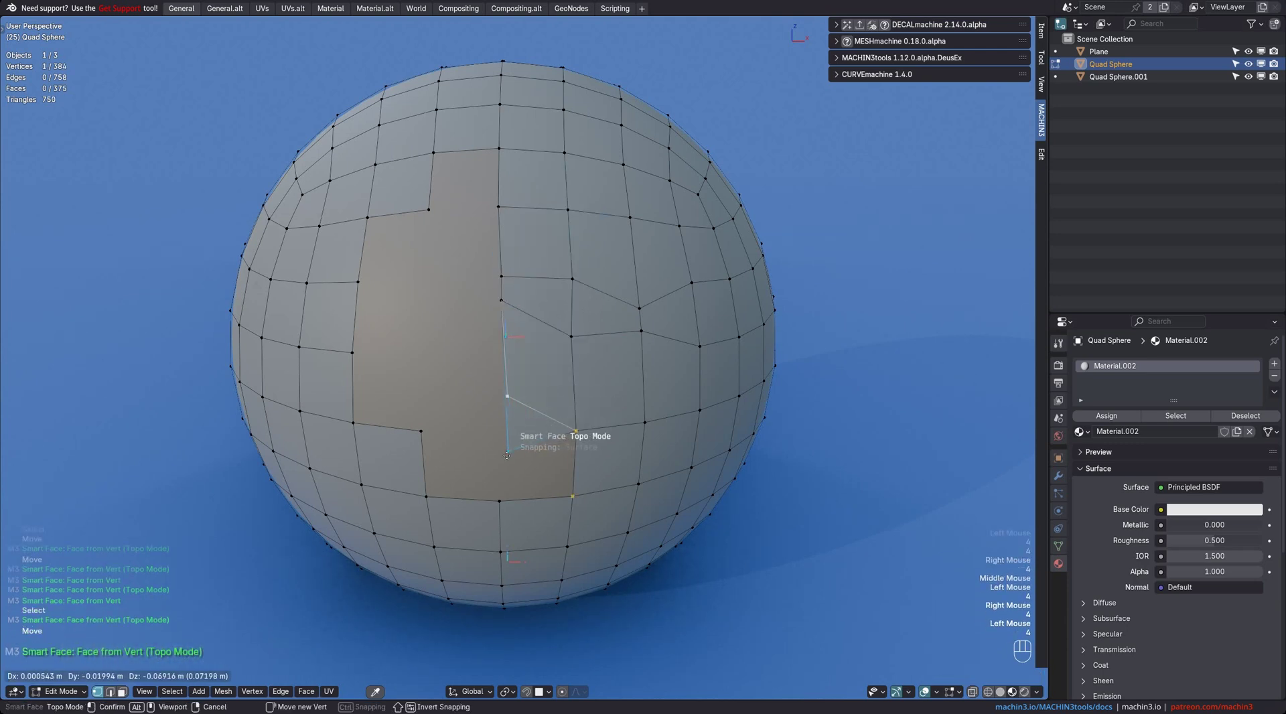
left_click(505, 456)
key("4")
middle_click_drag(606, 376, 623, 388, "shift")
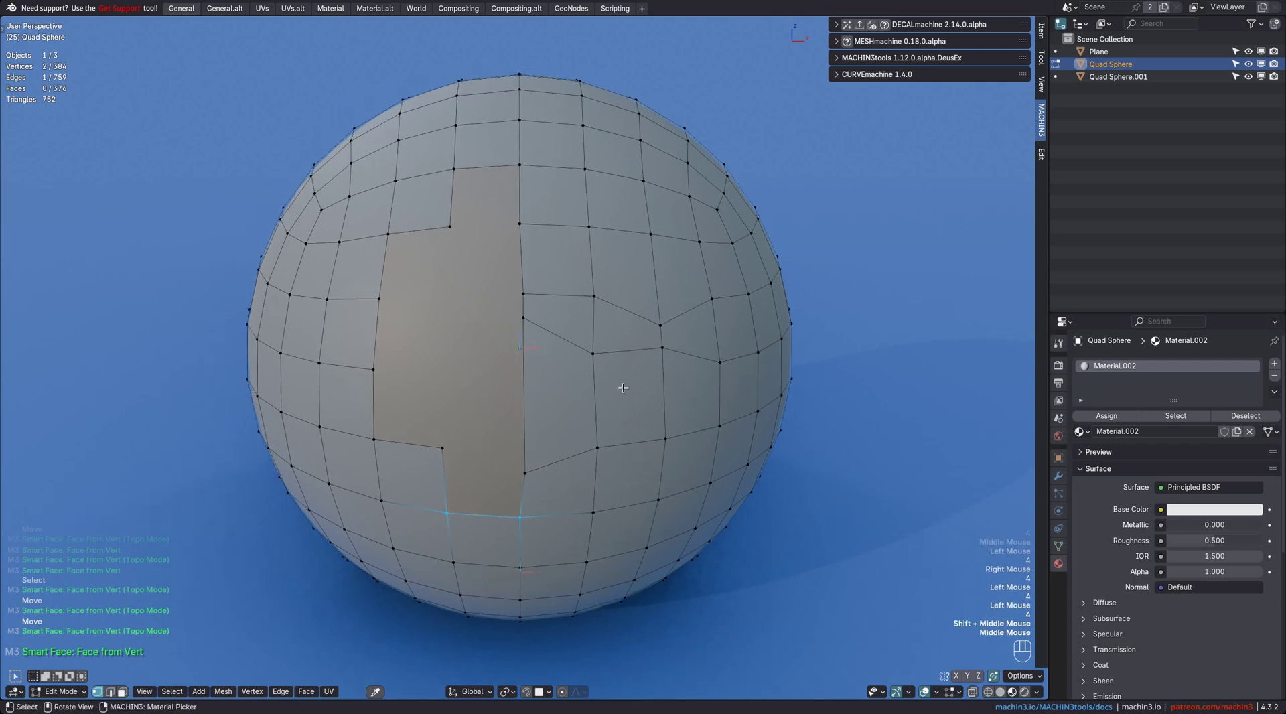
Turn off the retopology tint in the Shading pie and enable Topo Mode with face snapping in preferences.
key("Page_Up")
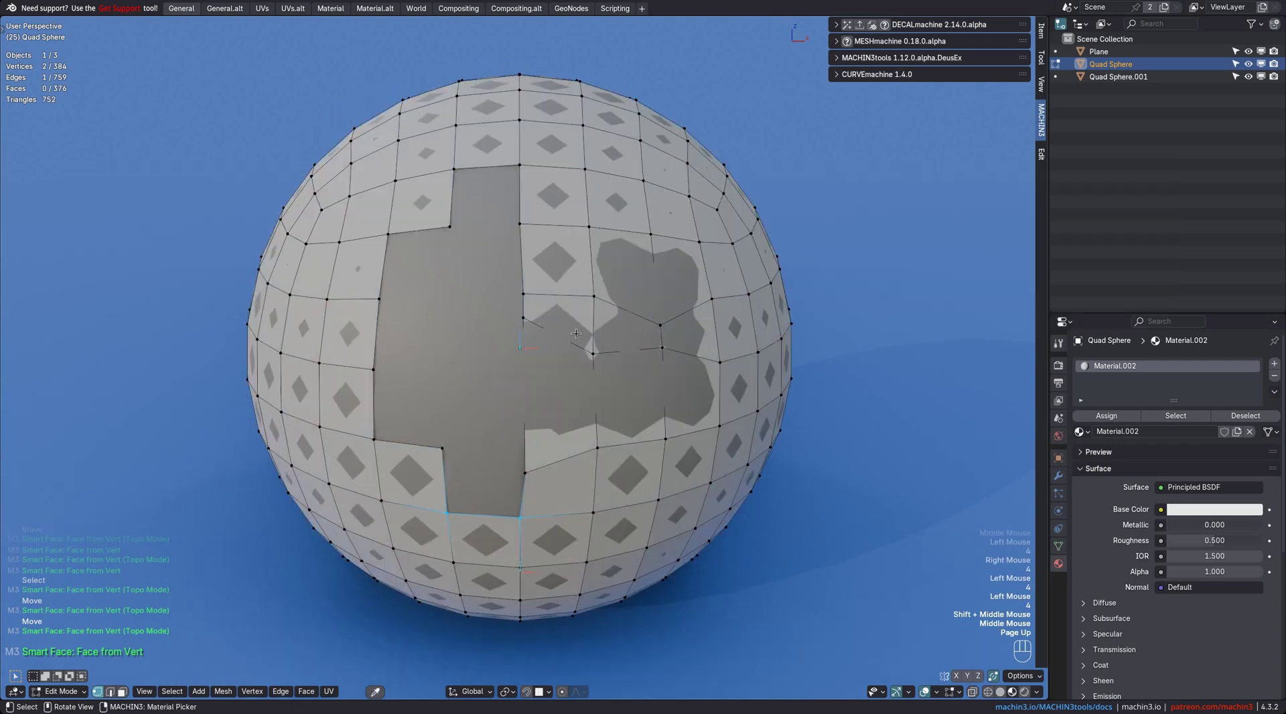
mouse_move(588, 344)
middle_mouse_down("shift")
mouse_move(601, 355)
mouse_move(592, 345)
middle_mouse_up("shift")
key("ctrl+comma")
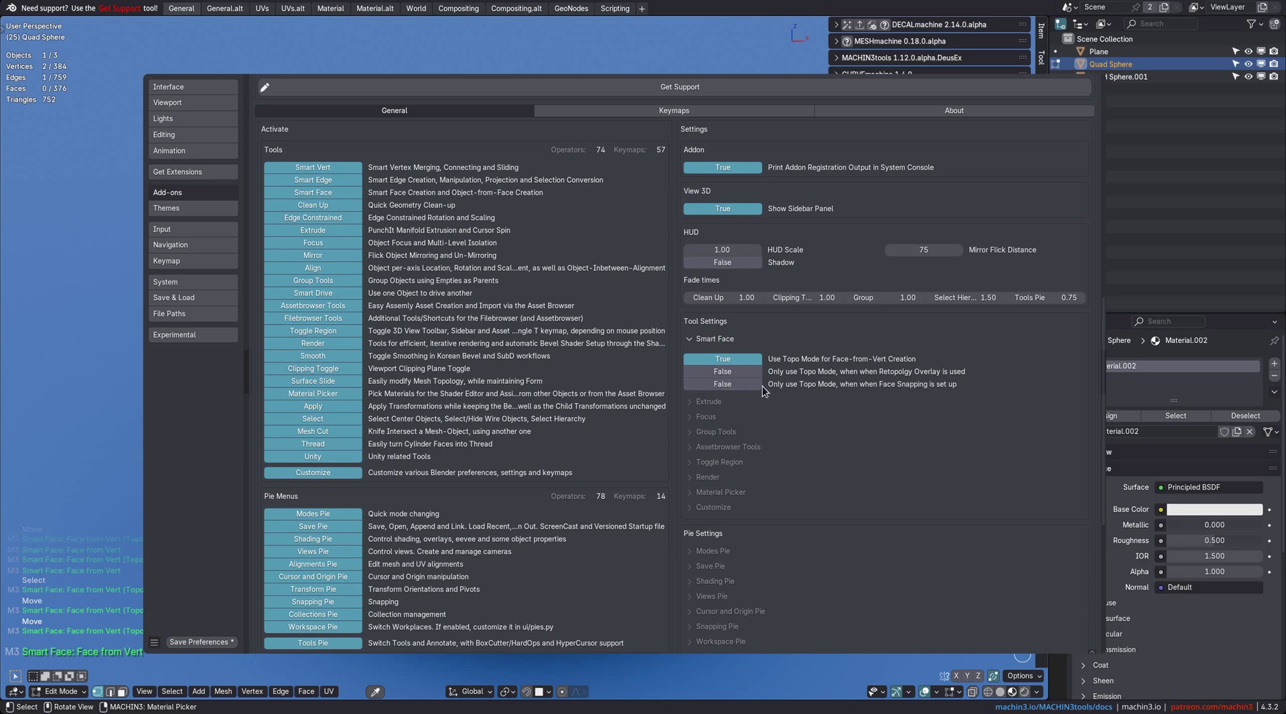
left_click(752, 384)
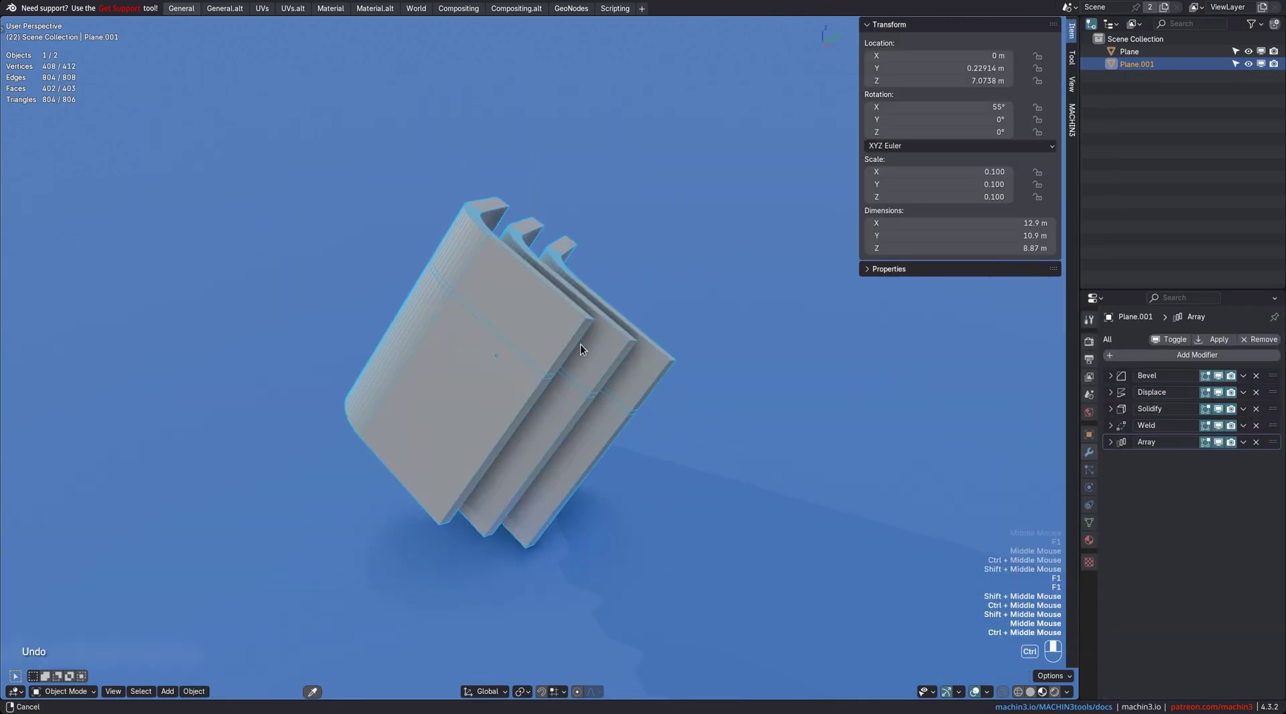
Choose MACHIN3tools Apply Transformation with modifier compensation from the object menu.
key("w")
mouse_move(594, 335)
left_click(688, 397)
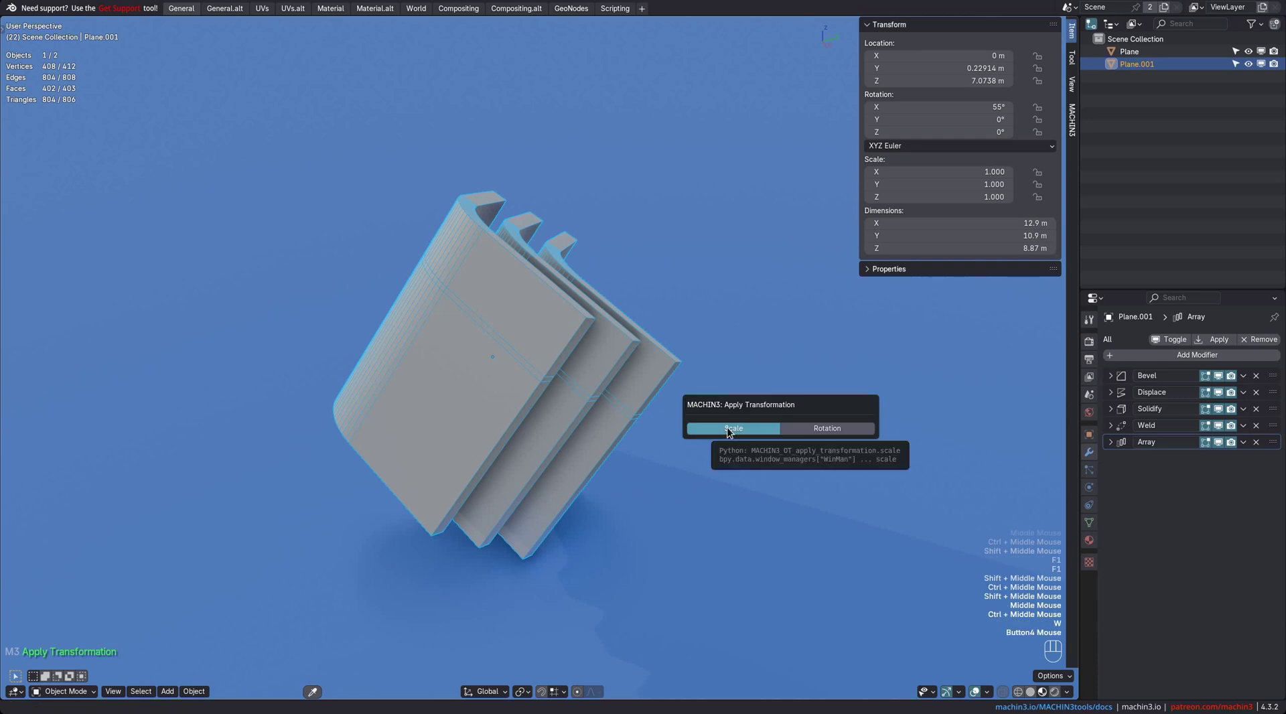
Apply only the fin's scale, inspect its Bevel and Displace modifiers, and review the Ctrl+A options.
left_click(730, 430)
left_click(1110, 377)
left_click(1112, 378)
left_click(1110, 393)
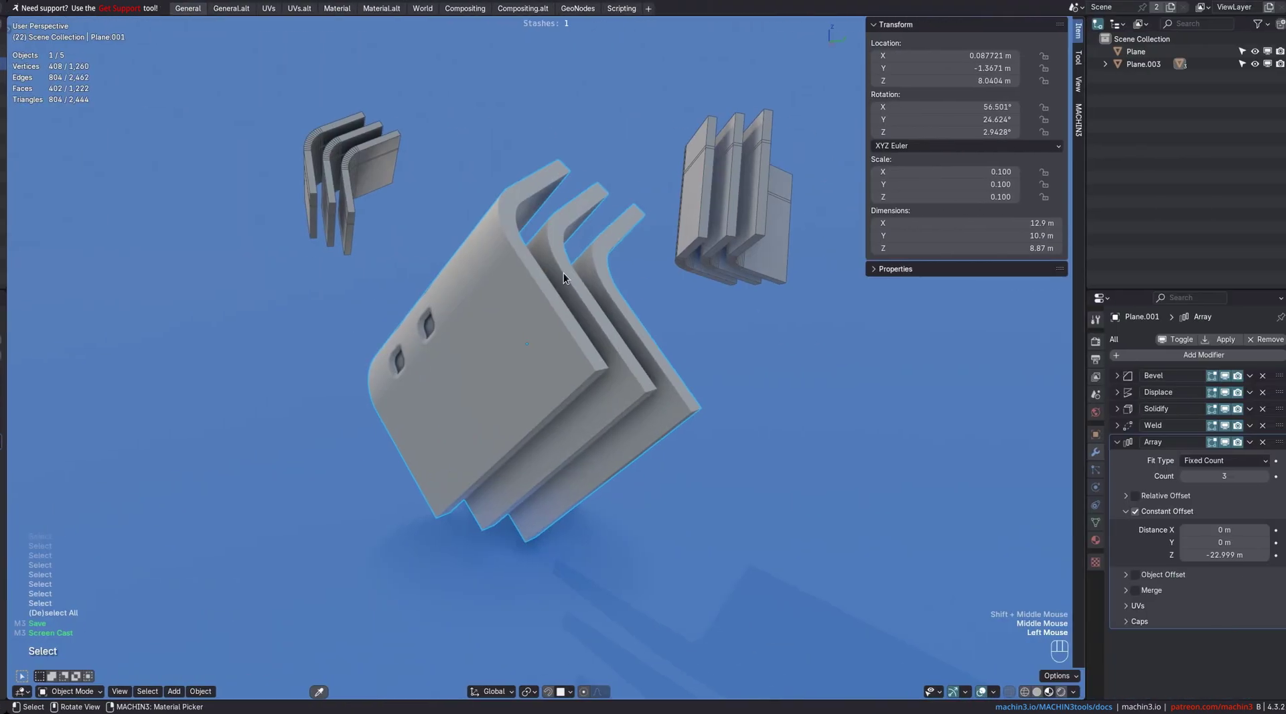
key("ctrl+a")
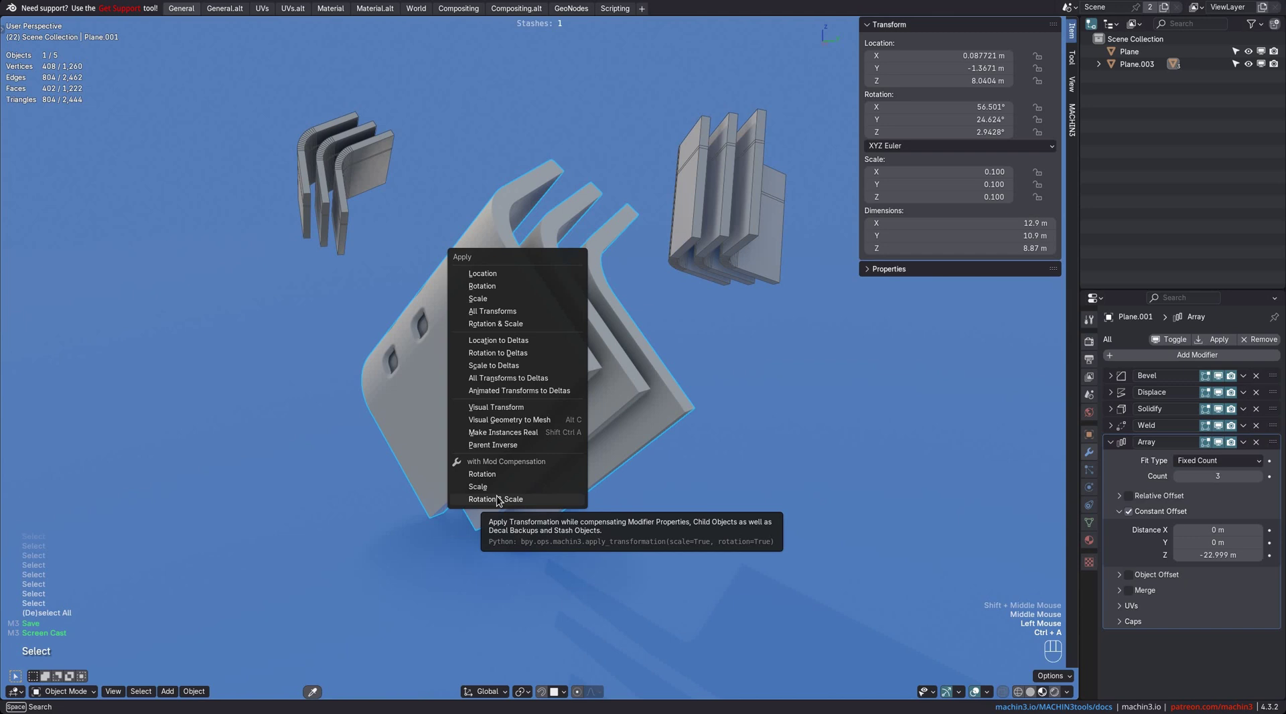
key("Escape")
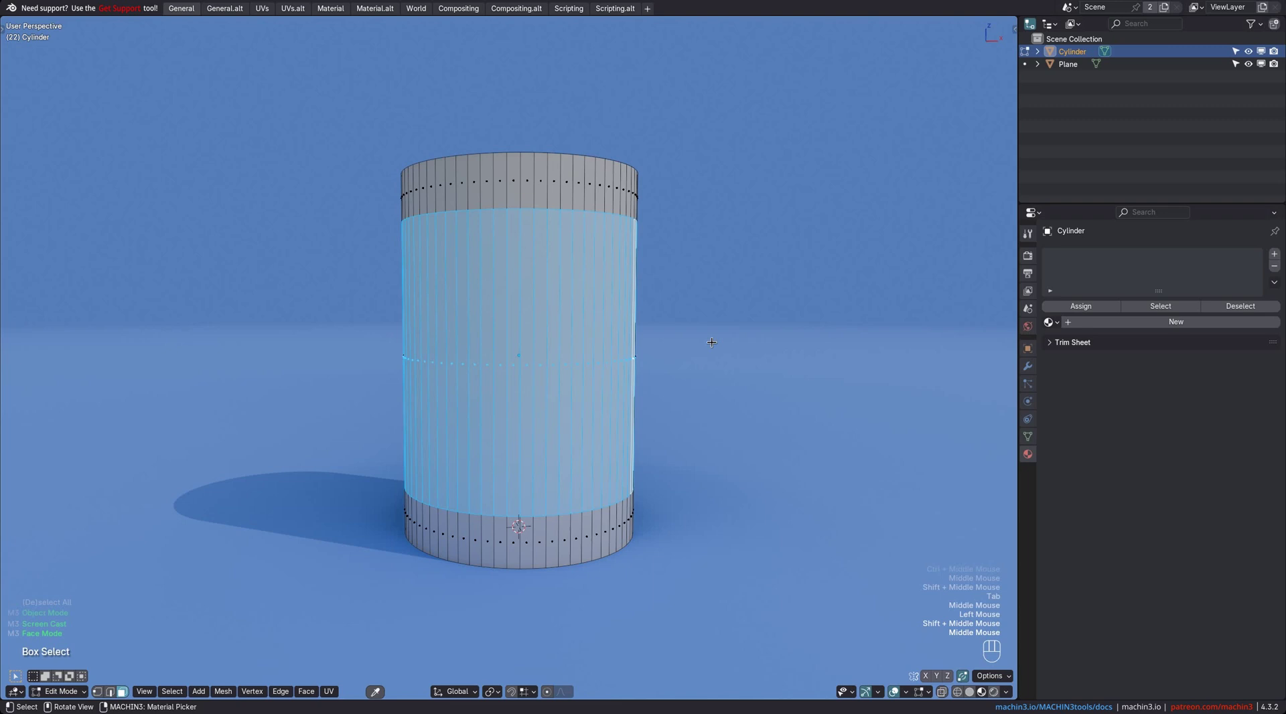
Add a thread to the cylinder faces with W > Add Thread.
key("w")
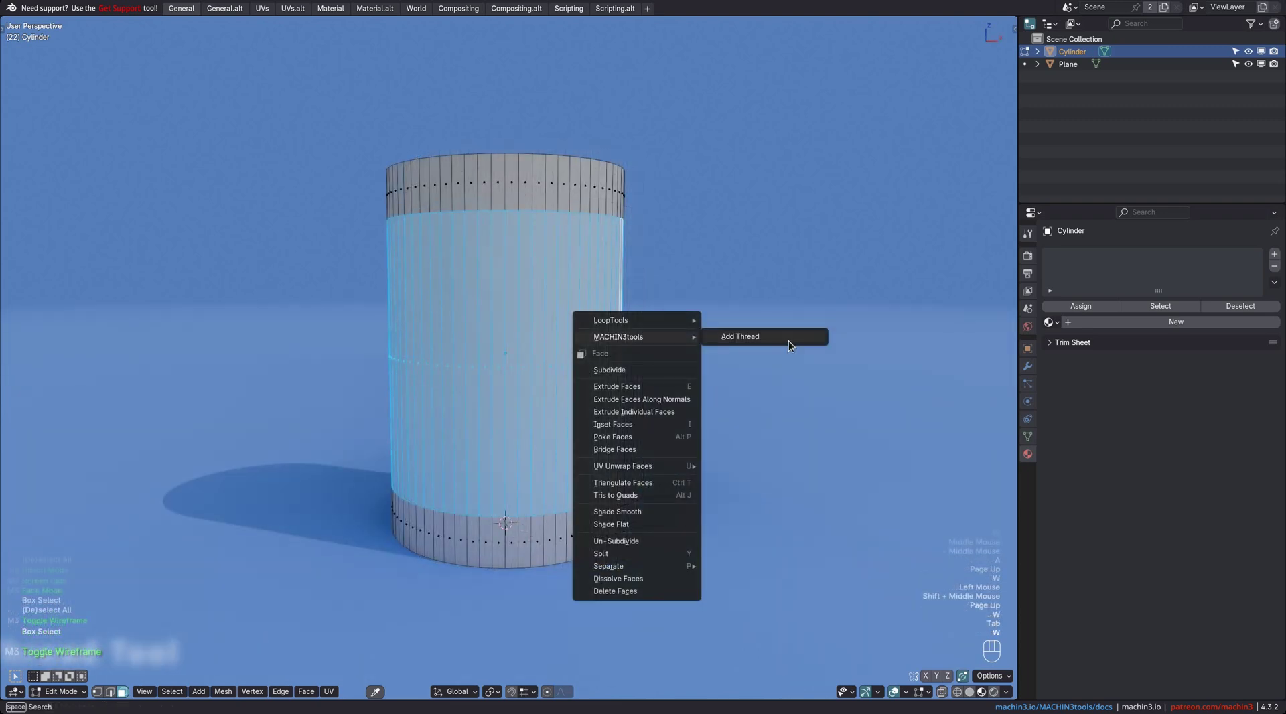
left_click(762, 339)
middle_click_drag(543, 227, 579, 291, "shift")
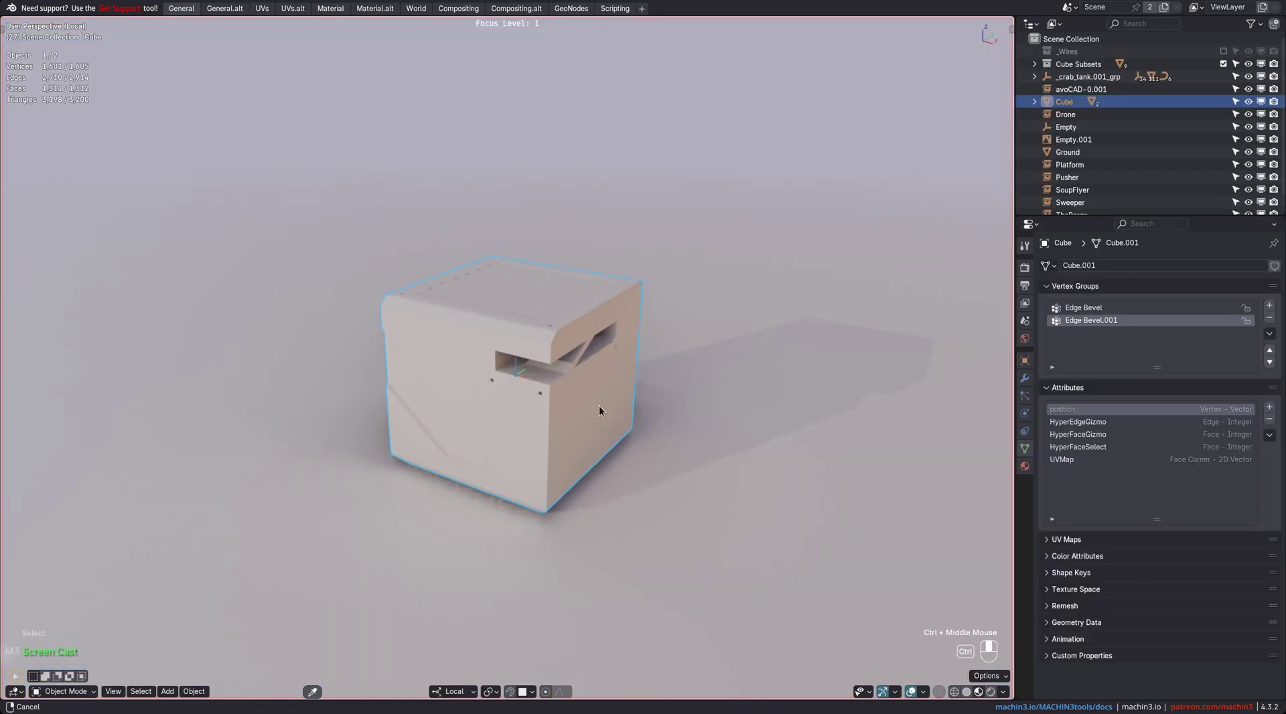
mouse_move(599, 405)
middle_mouse_down()
mouse_move(593, 422)
mouse_move(573, 398)
mouse_move(614, 373)
middle_mouse_up()
Switch the cube into Sculpt mode via the Modes pie and hide the Edit Mode toggle.
key("Tab")
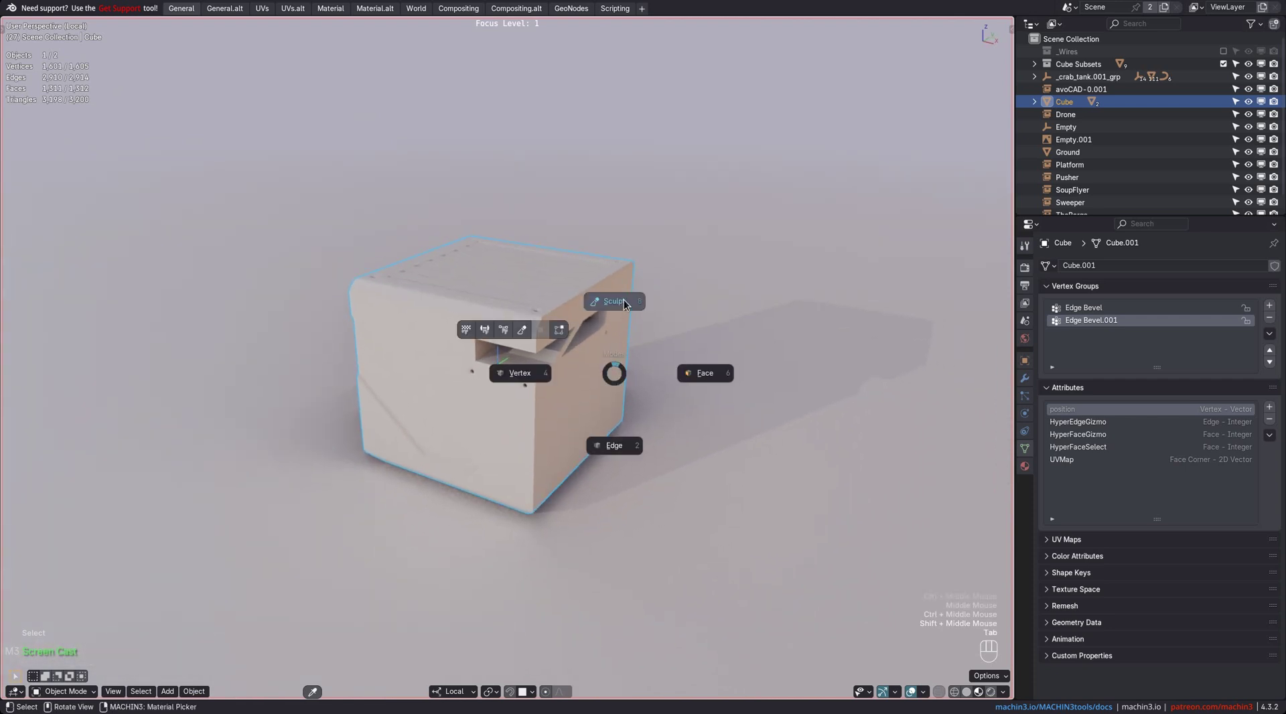
left_click(625, 299)
key("Tab")
key("Tab")
left_click(600, 330)
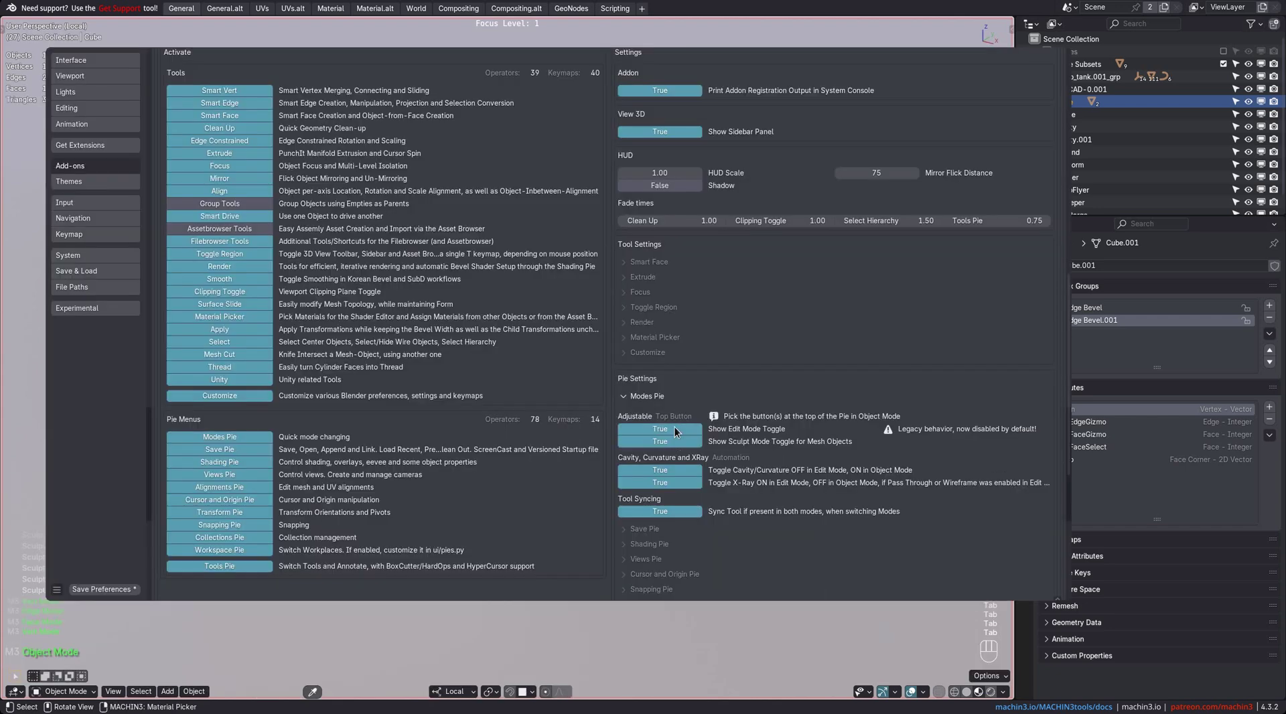
left_click(674, 428)
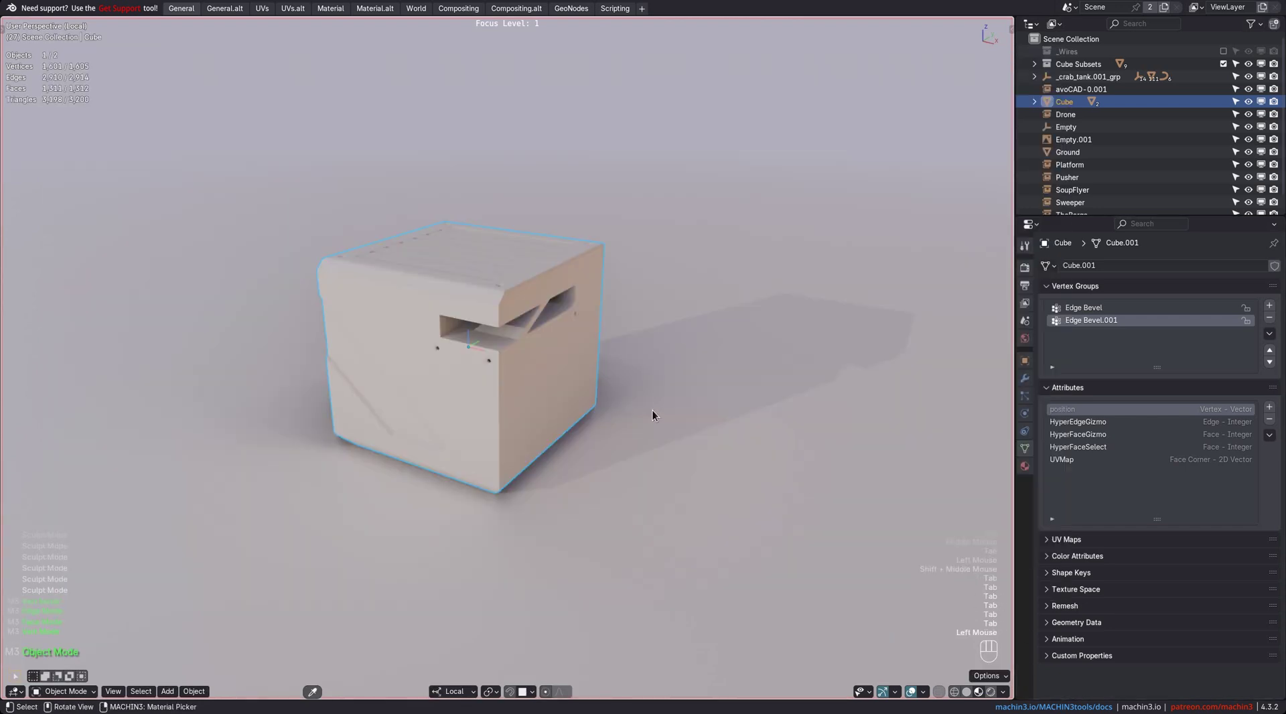
key("Tab")
key("Tab")
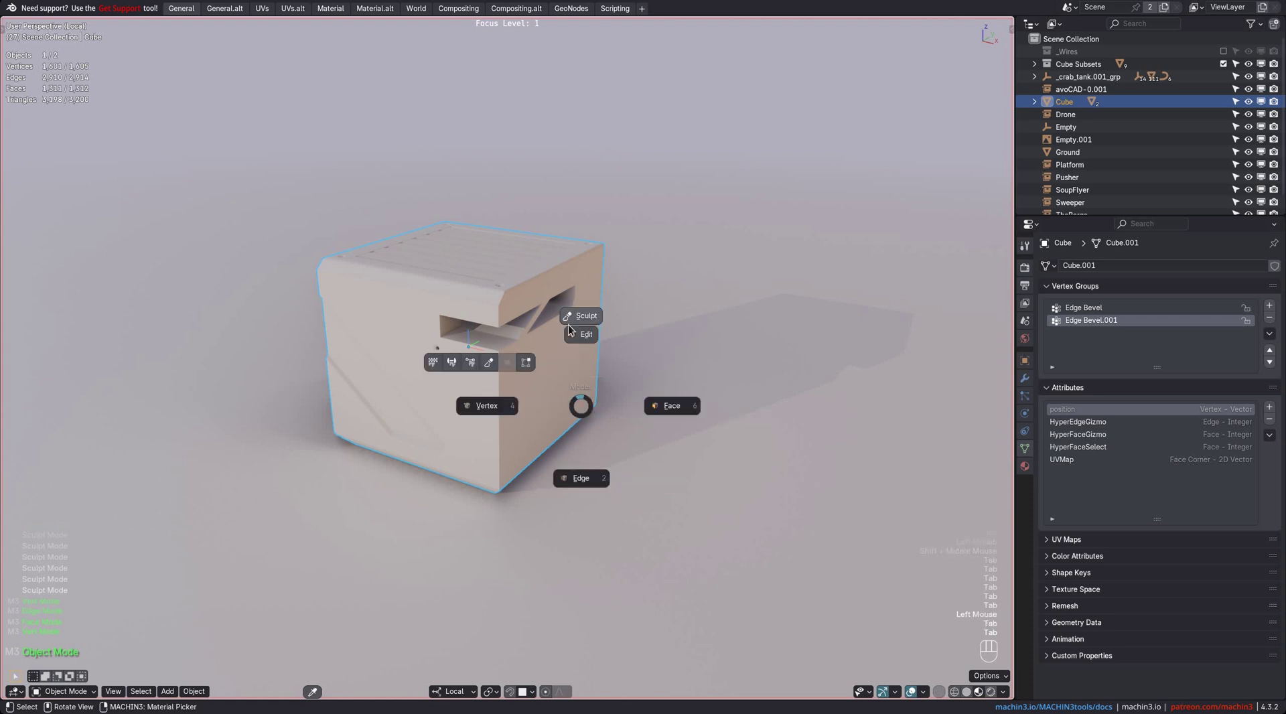
left_click(568, 336)
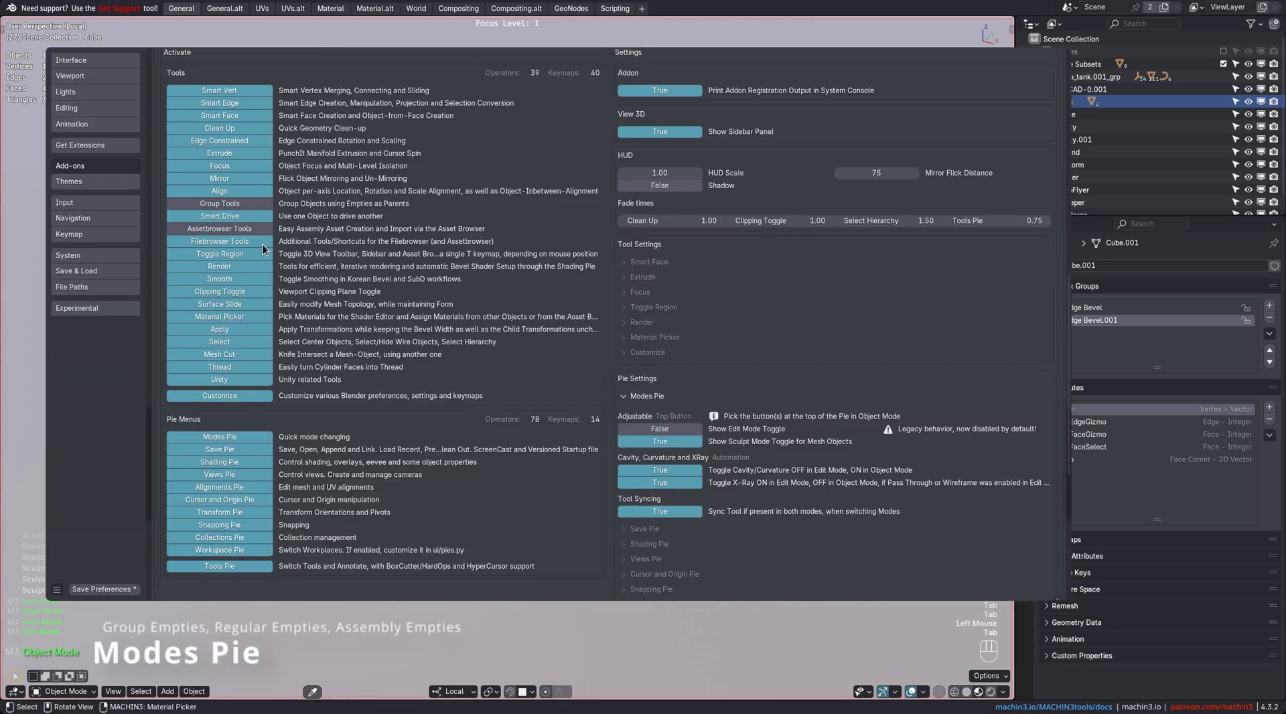
Enable Group Tools in the MACHIN3tools add-on preferences.
scroll(244, 228, "up", 1)
left_click(244, 228)
scroll(630, 402, "down", 5)
left_click(1058, 684)
scroll(583, 402, "down", 1, "shift")
Turn the cut-out cube into a group from the Modes pie and inspect it.
middle_click_drag(599, 410, 549, 386, "shift")
key("Tab")
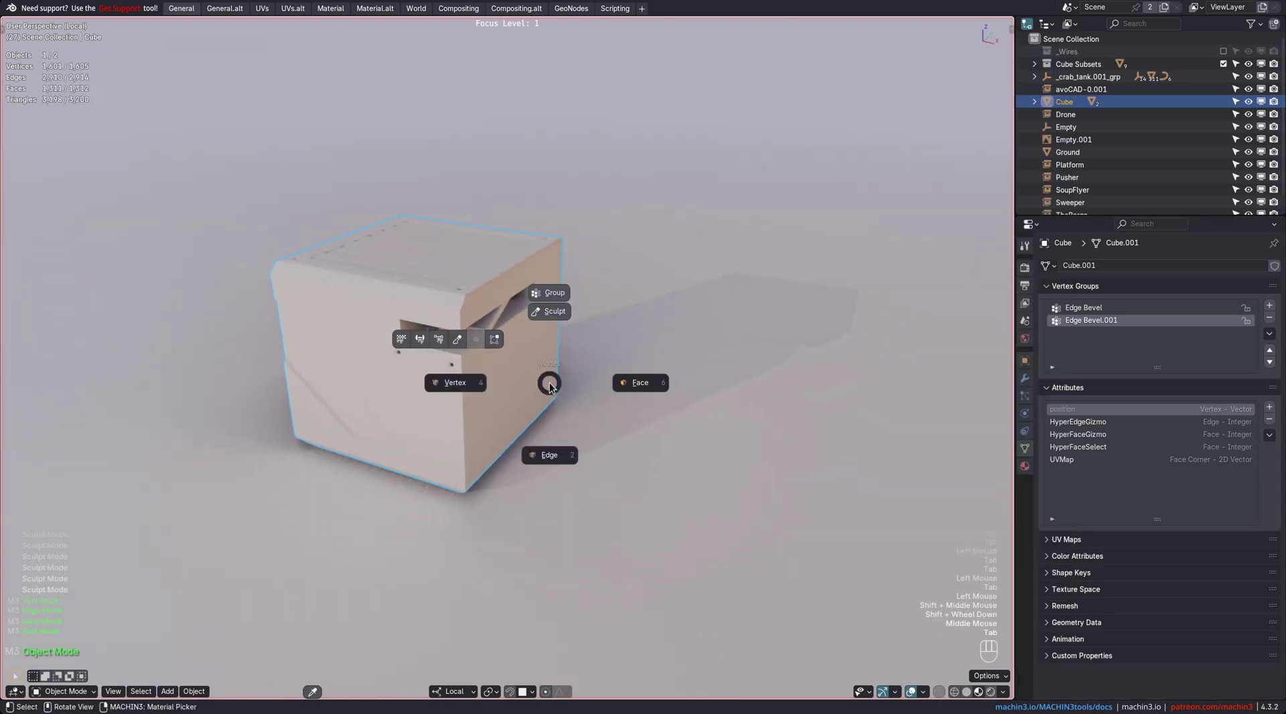
left_click(554, 293)
middle_click_drag(575, 288, 623, 343)
scroll(603, 322, "up", 1)
key("Tab")
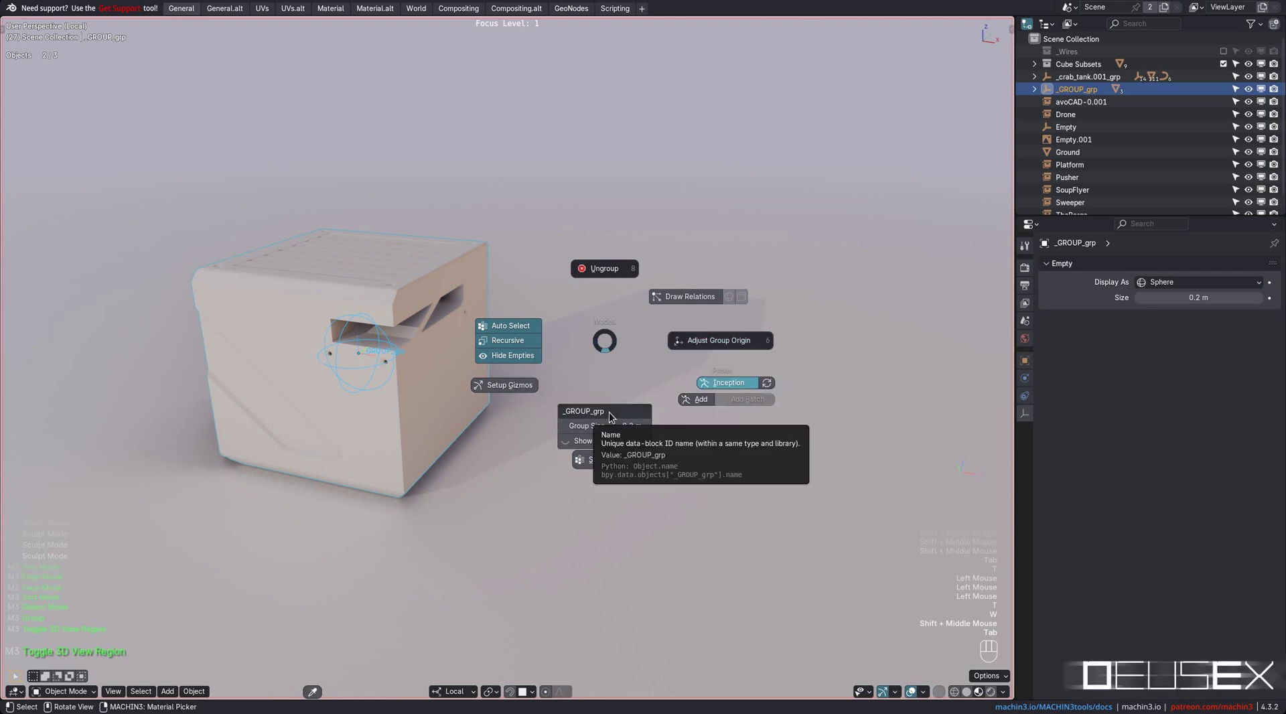
Ungroup the cube from the group Modes pie and check the empty's mode choices.
left_click(627, 274)
middle_click_drag(536, 323, 607, 365, "shift")
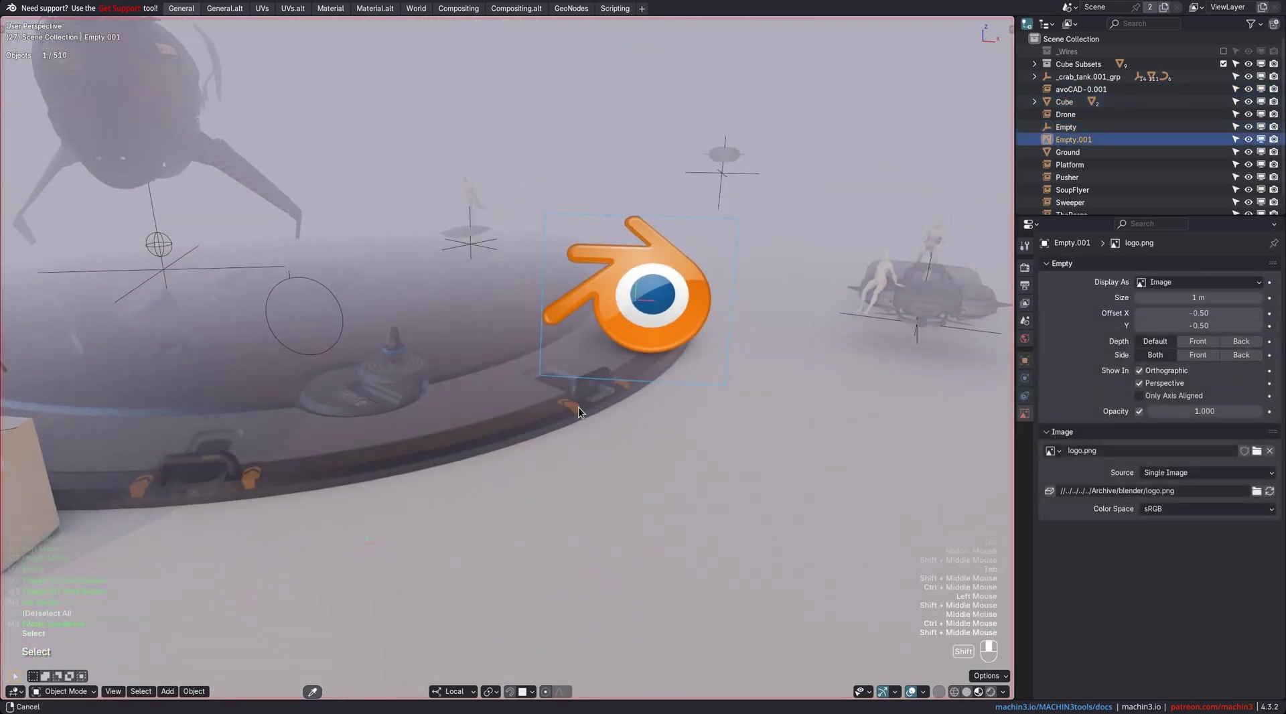
middle_click_drag(578, 410, 631, 354, "shift")
key("Tab")
key("Escape")
key("Tab")
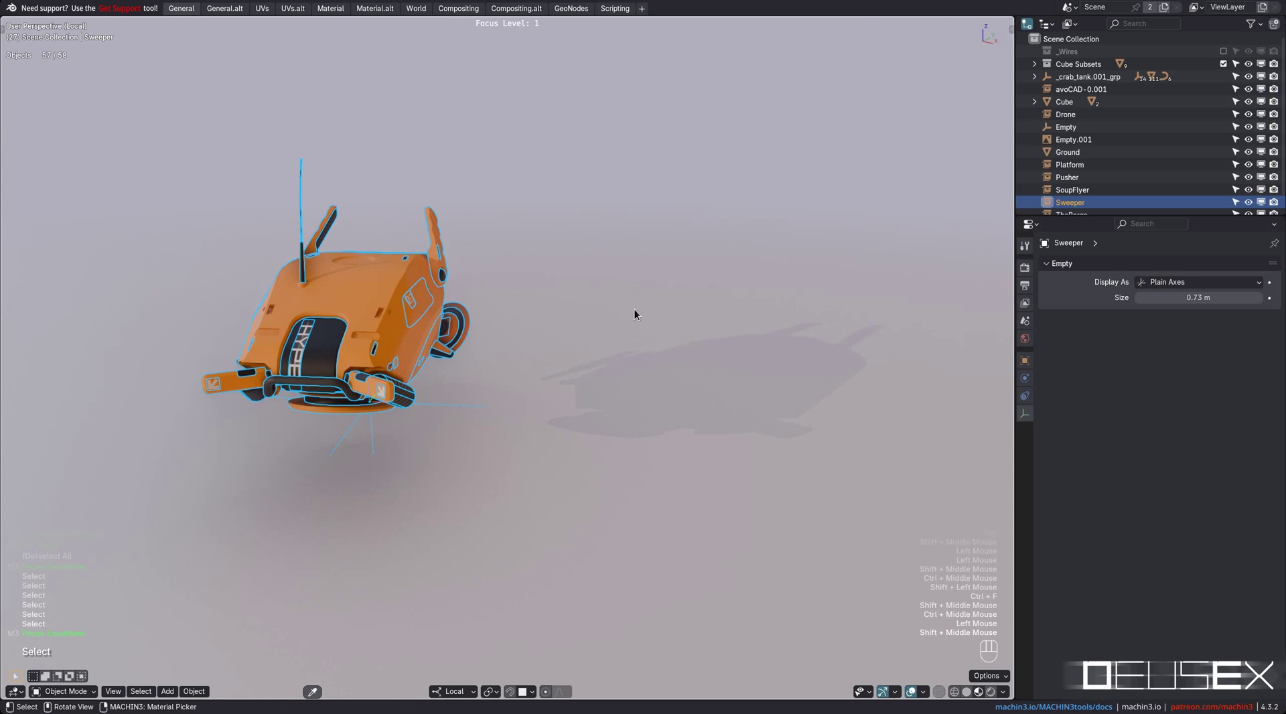
Open the Sweeper drone assembly for editing via Edit Assembly in the Modes pie.
key("Tab")
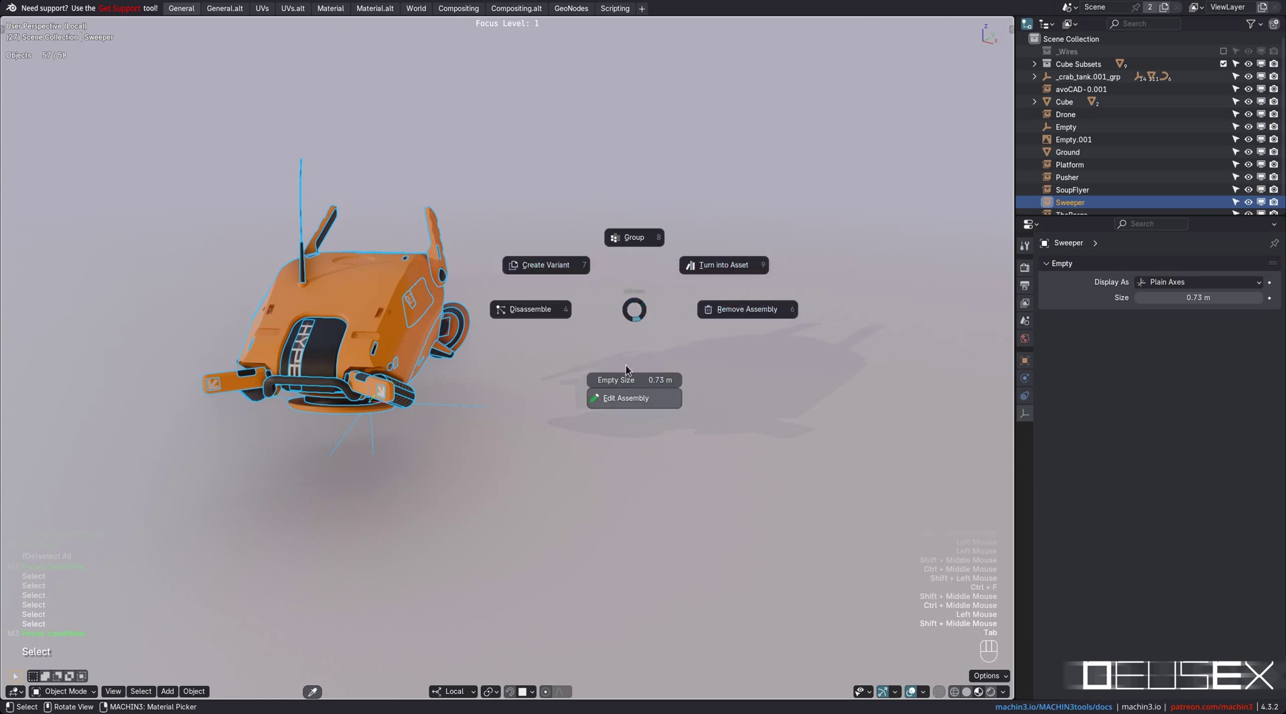
left_click(637, 401)
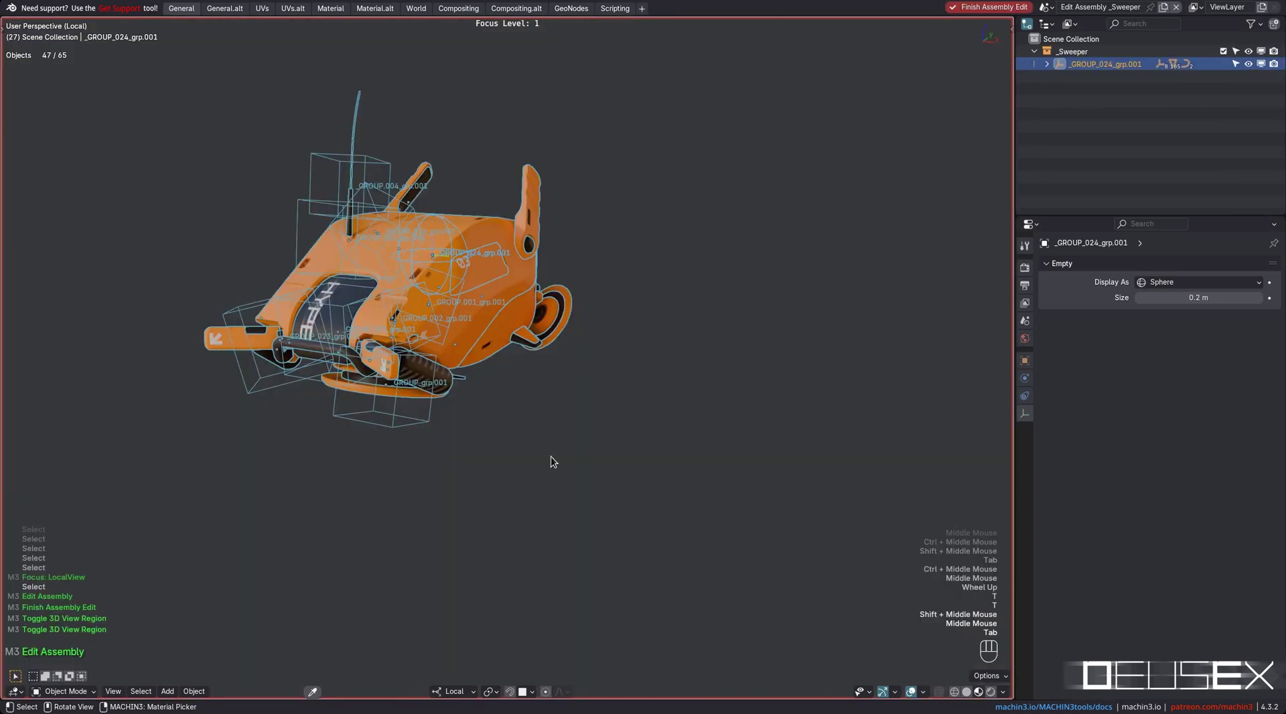
key("Tab")
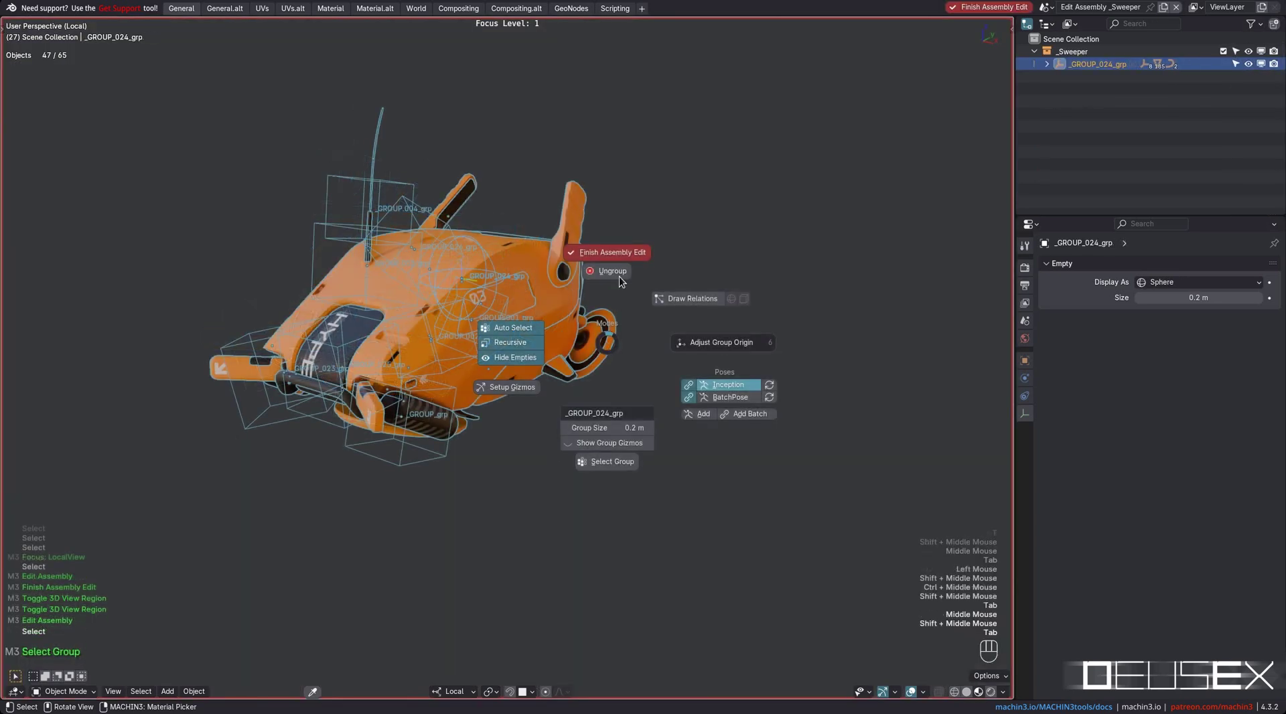
Finish the assembly edit and symmetrize the sculpted male figure from the Modes pie.
left_click(625, 253)
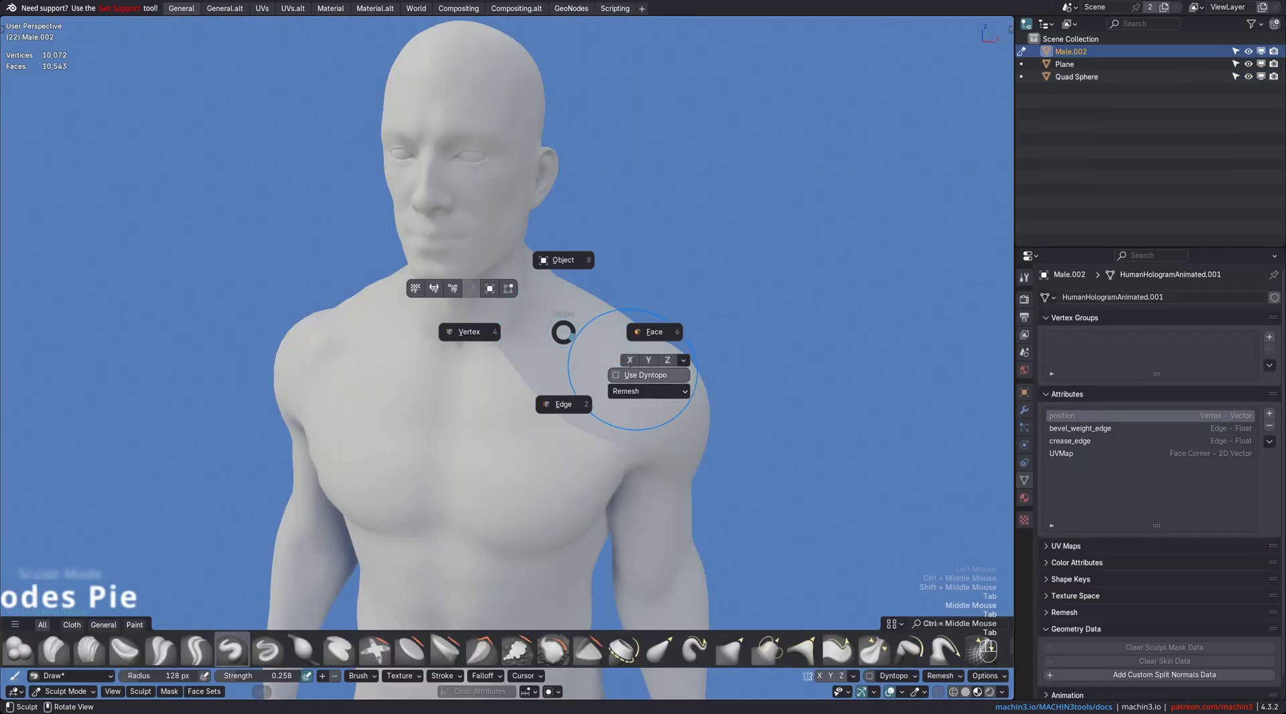
middle_click_drag(633, 367, 569, 378)
key("Tab")
left_click(682, 431)
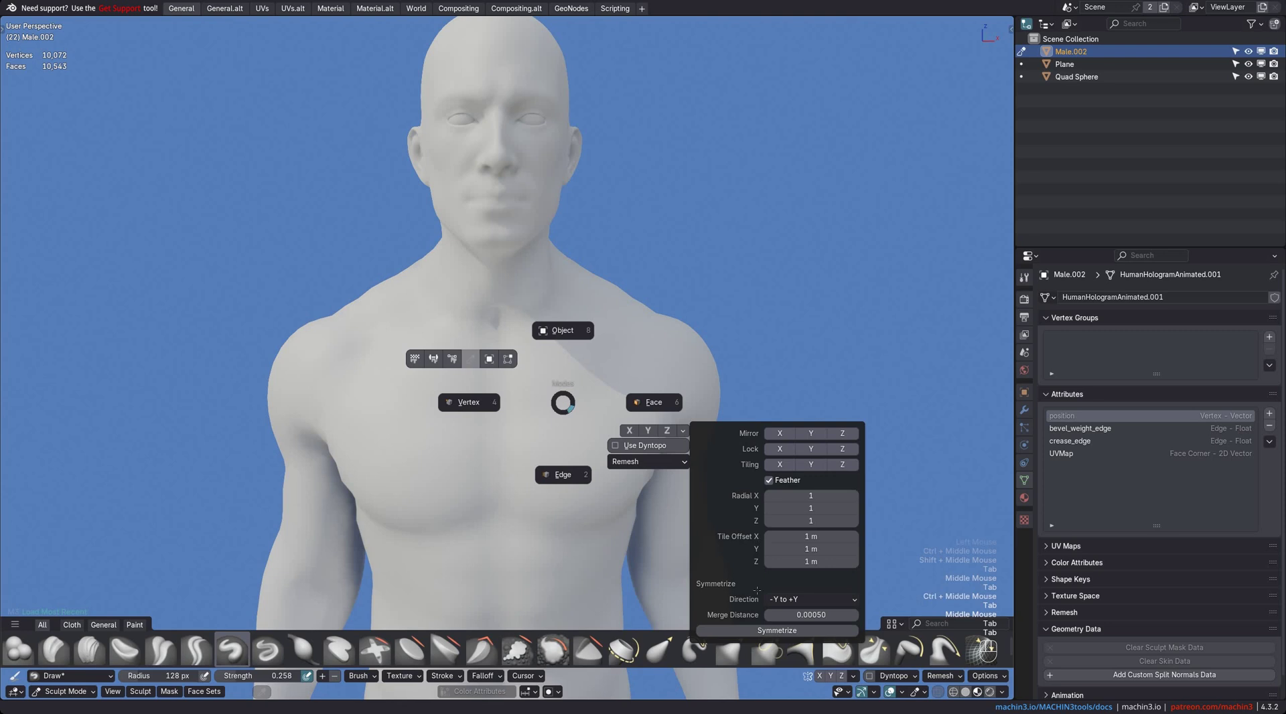
left_click(760, 629)
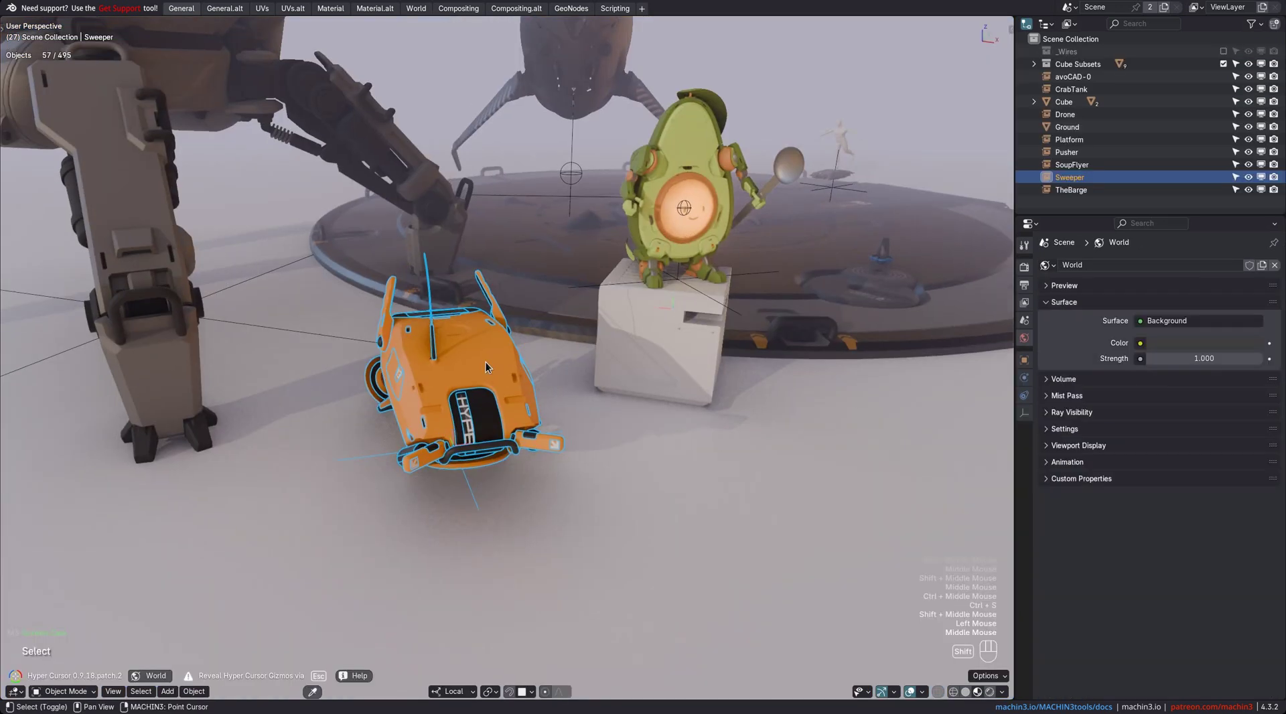
Reload the Sweeper's linked library from its Modes pie.
key("Tab")
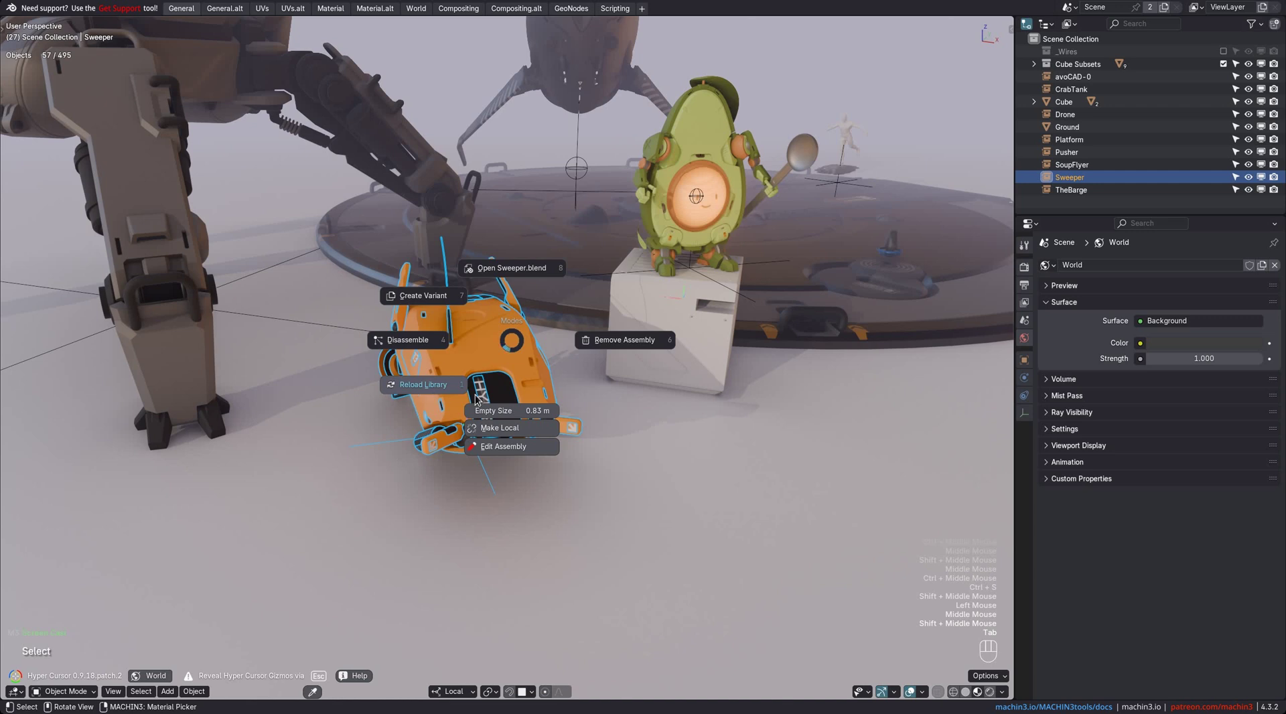
middle_click_drag(436, 407, 487, 387)
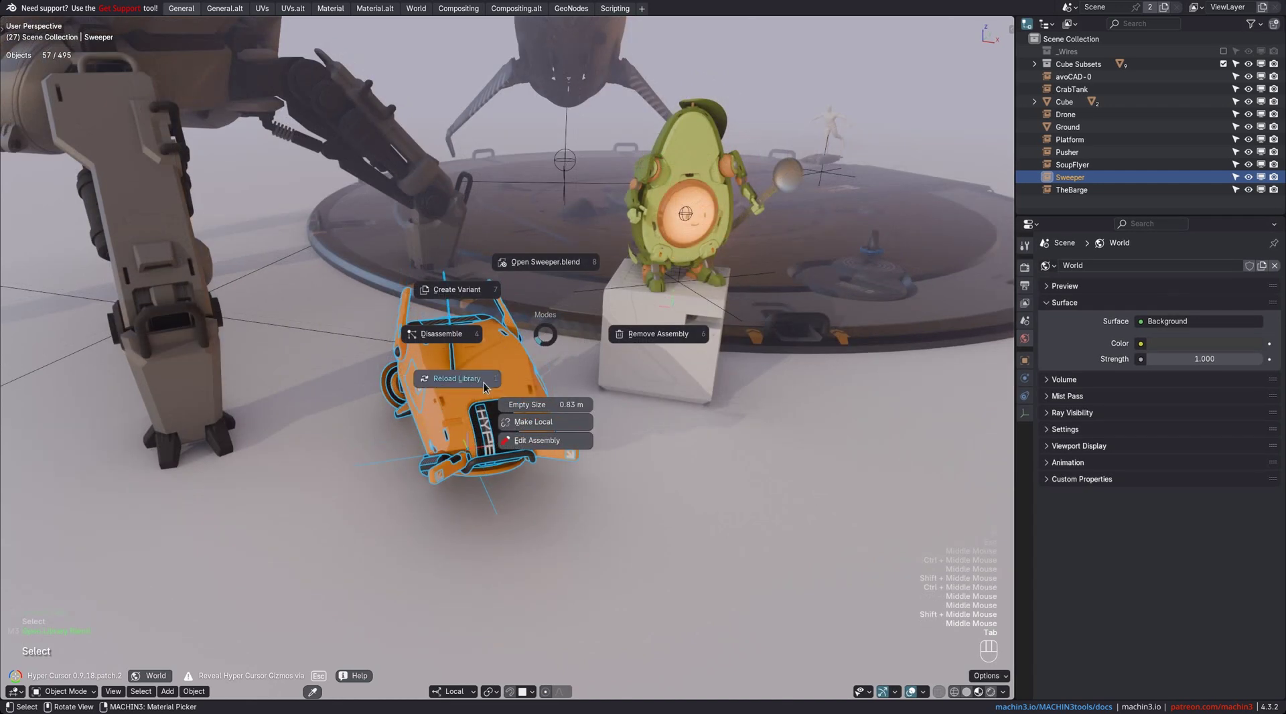
left_click(436, 404)
middle_click_drag(436, 404, 555, 421)
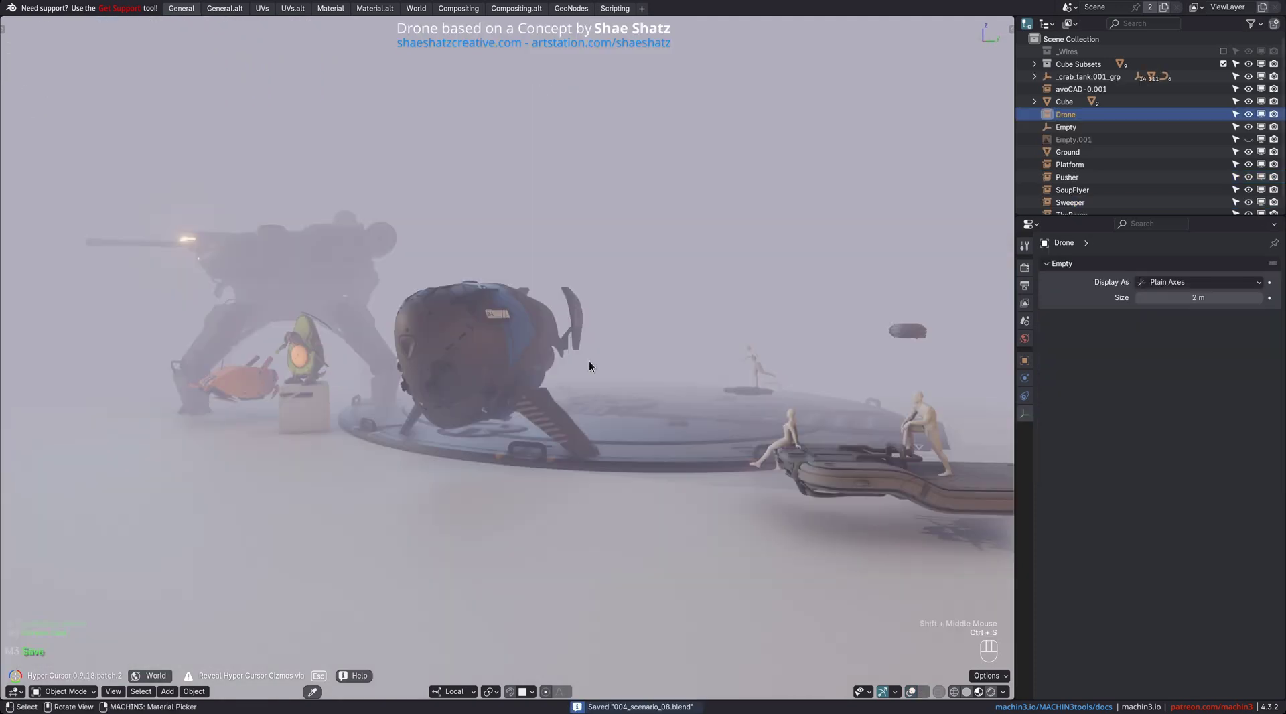
Raise the Drone and save the scene as 004_scenario_08.blend from the Save pie.
key("ctrl+s")
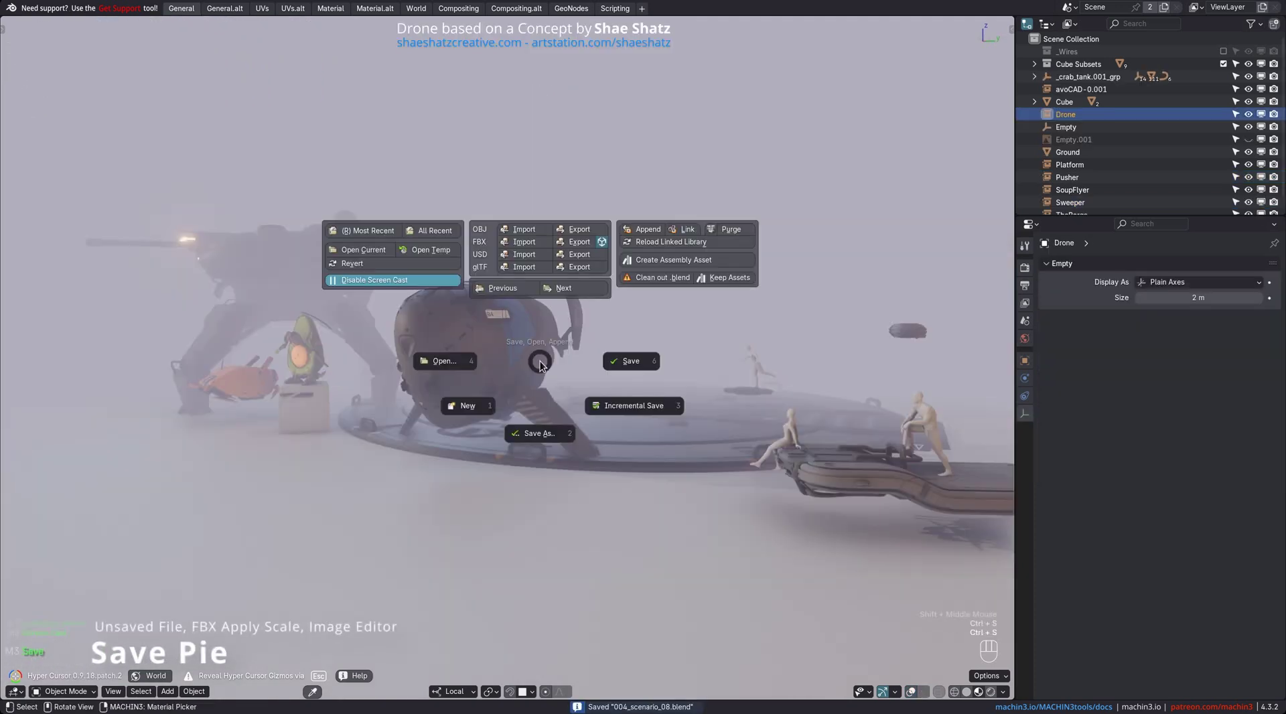
left_click(499, 463)
key("g")
left_click(542, 203)
middle_click_drag(543, 202, 541, 338, "shift")
key("ctrl+s")
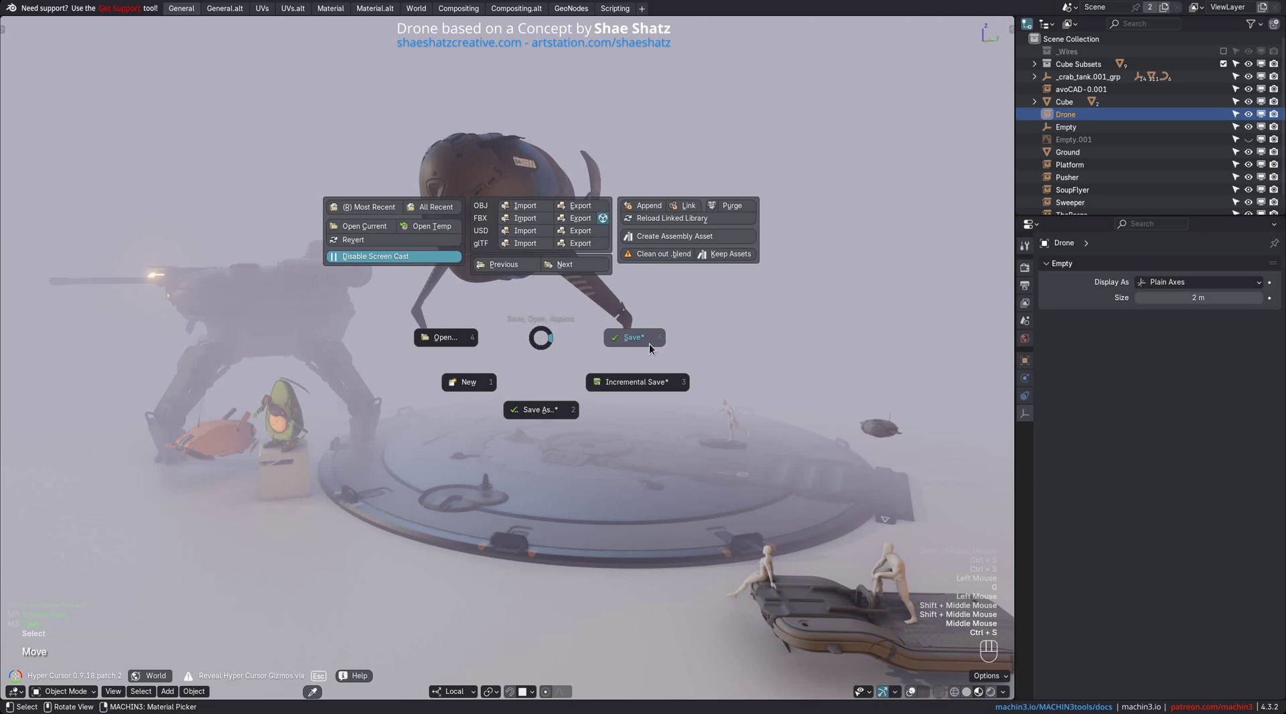
middle_click_drag(568, 343, 553, 359, "shift")
Start an FBX export from the Save pie, then cancel it.
key("ctrl+s")
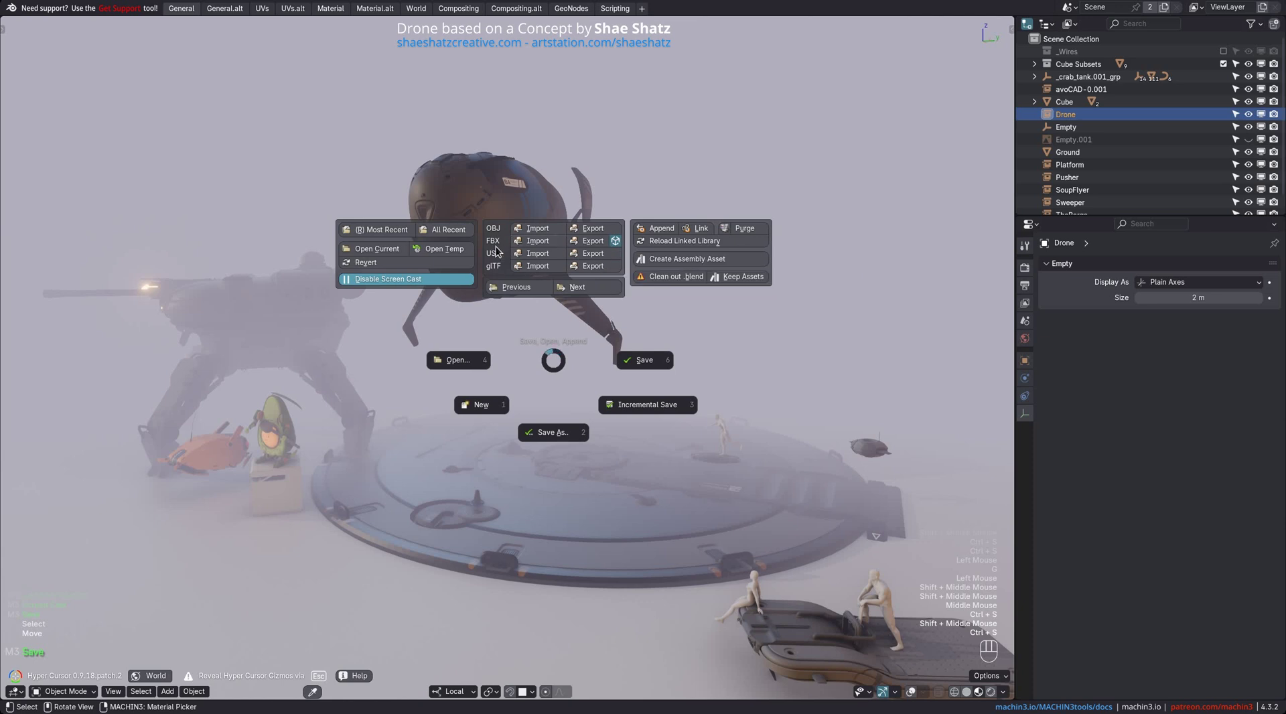
left_click(601, 241)
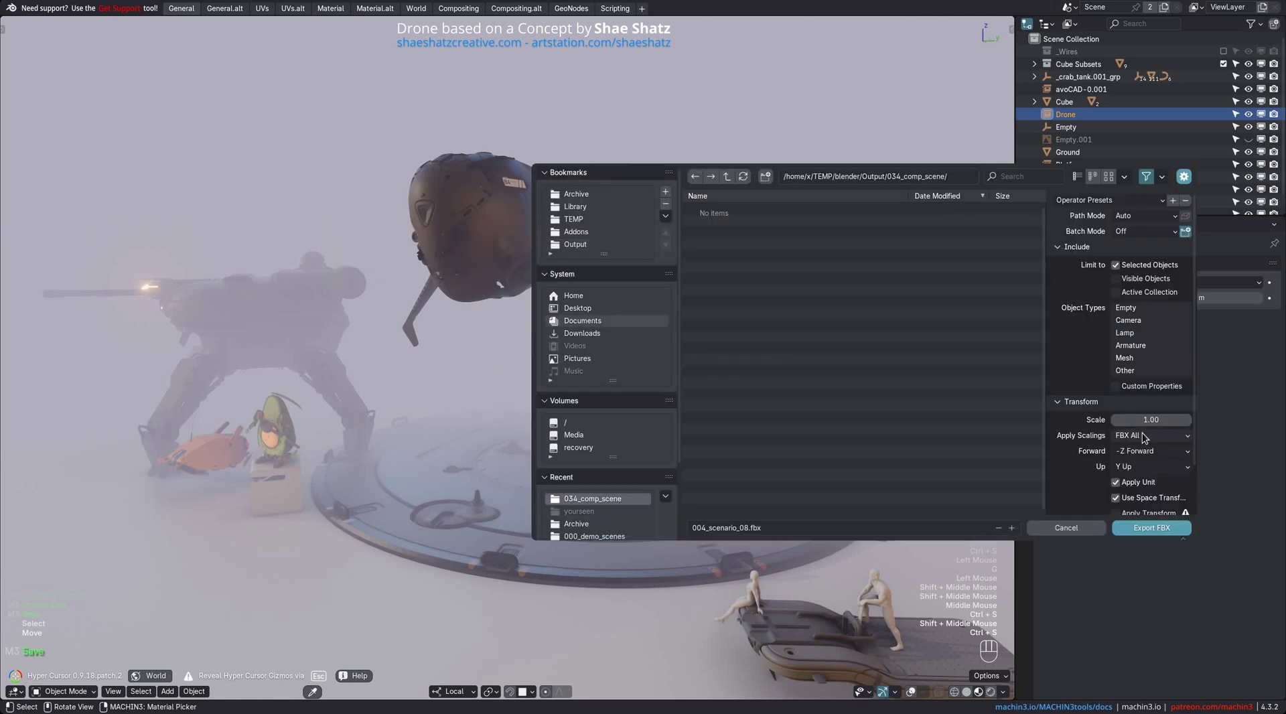
key("Escape")
key("ctrl+s")
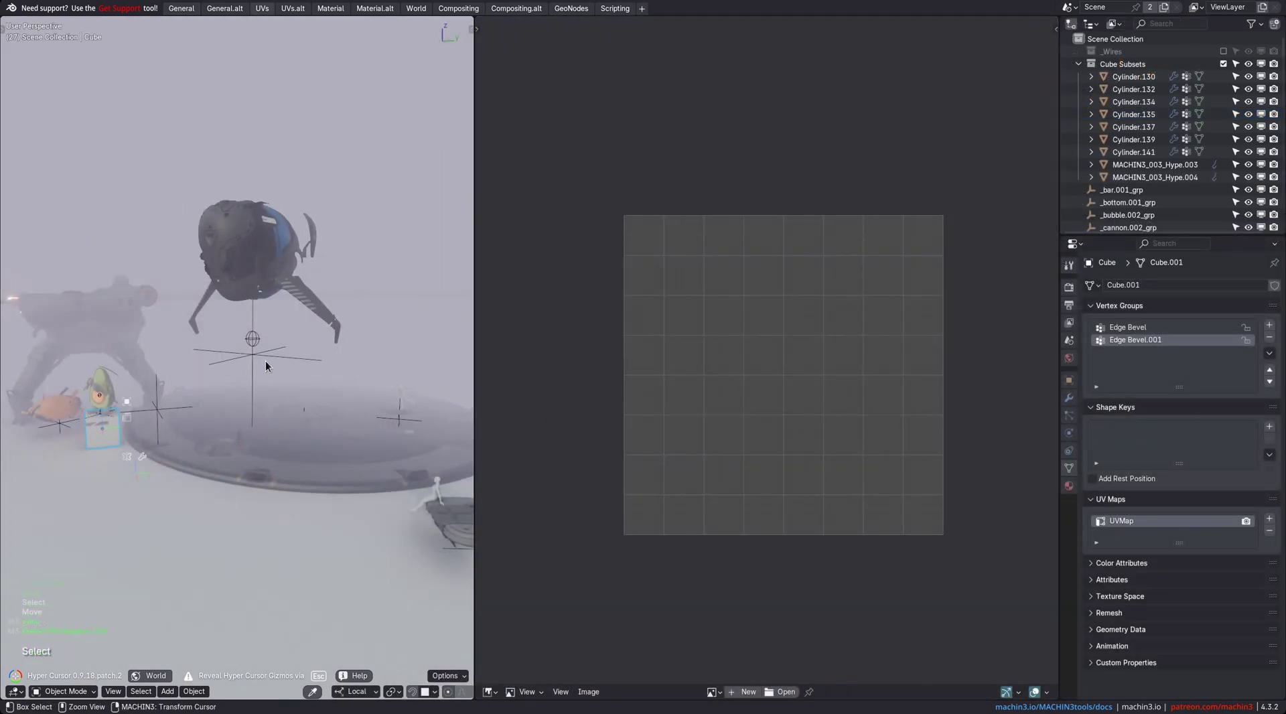
key("ctrl+s")
key("Escape")
Paint a red stroke over logo.png and bring up the Save pie's image options.
key("ctrl+s")
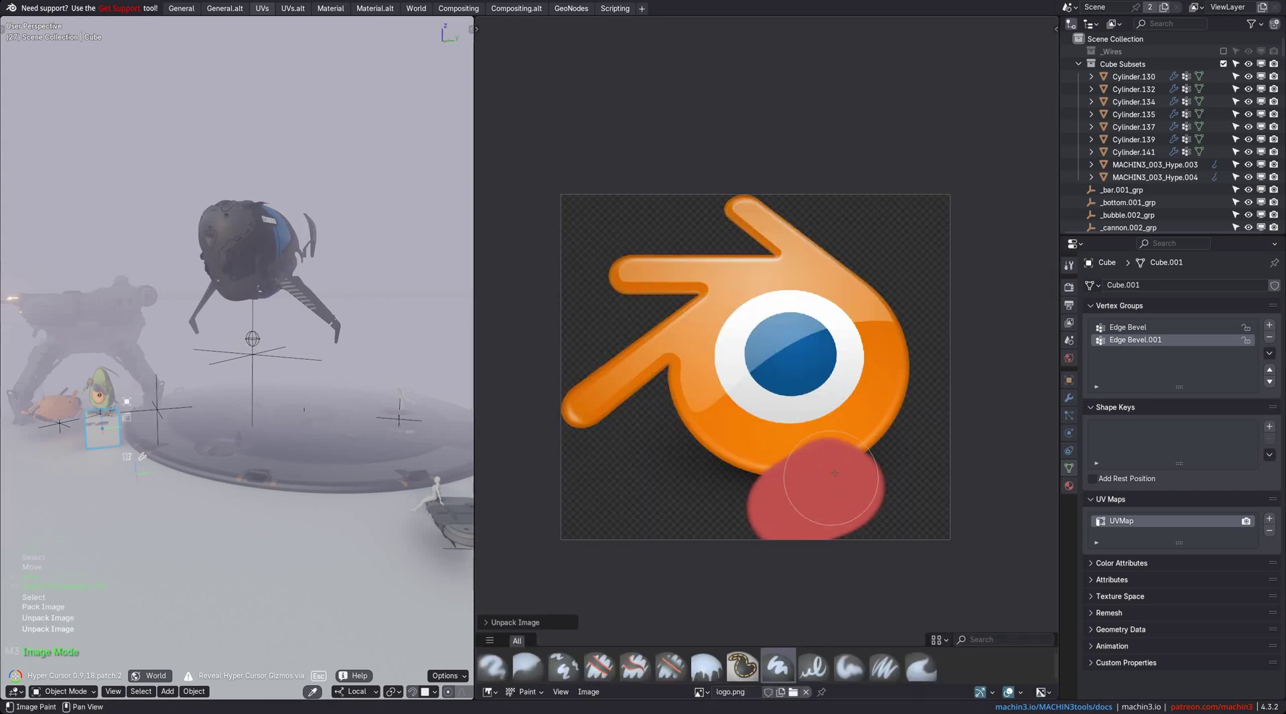
mouse_move(818, 488)
left_mouse_down()
mouse_move(646, 473)
mouse_move(689, 431)
left_mouse_up()
key("ctrl+s")
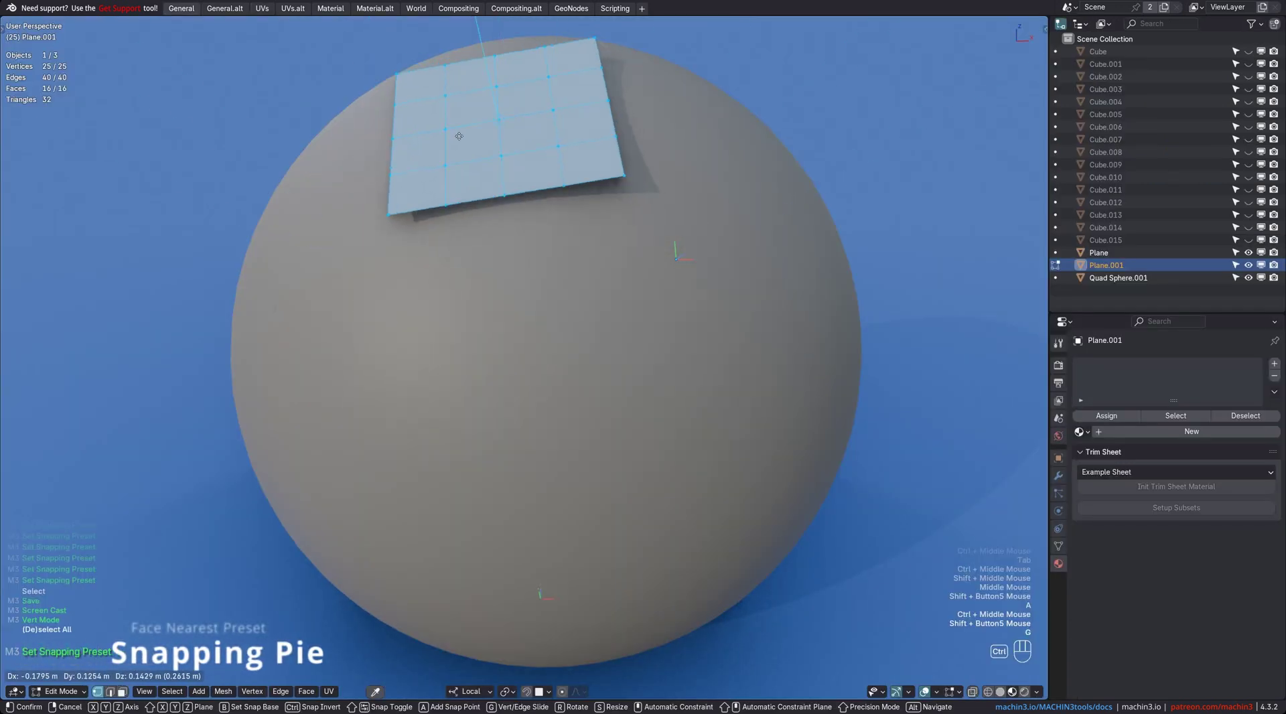
Snap the plane flush onto the sphere, switching snapping to Surface then Face Nearest.
left_click(675, 247, "ctrl")
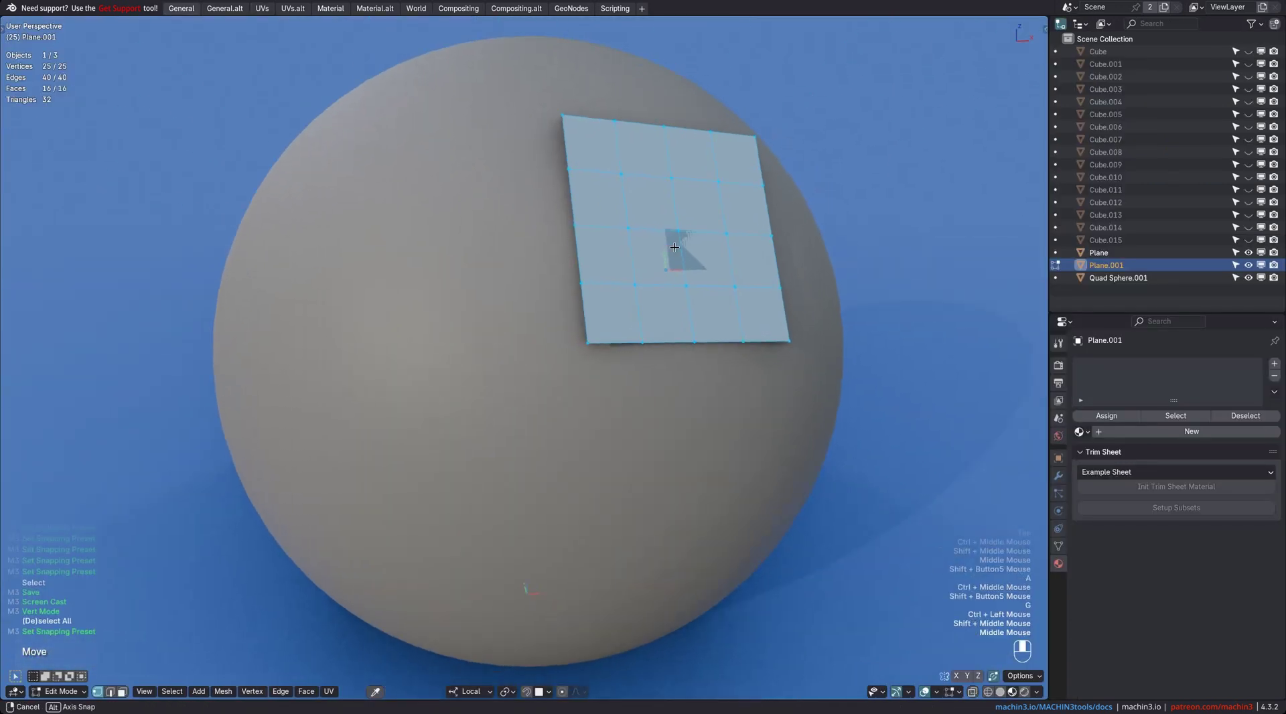
middle_click(659, 265, "shift")
left_click(660, 343)
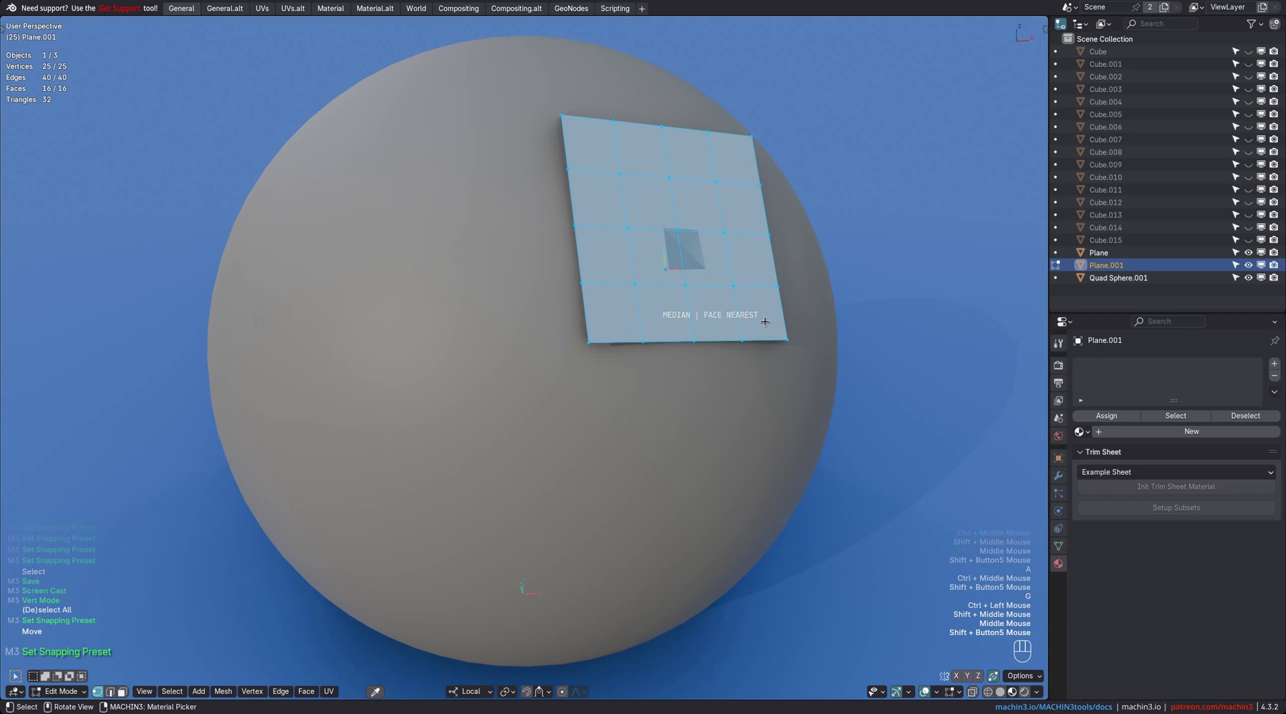
middle_click(692, 320, "shift")
left_click(720, 394)
key("g")
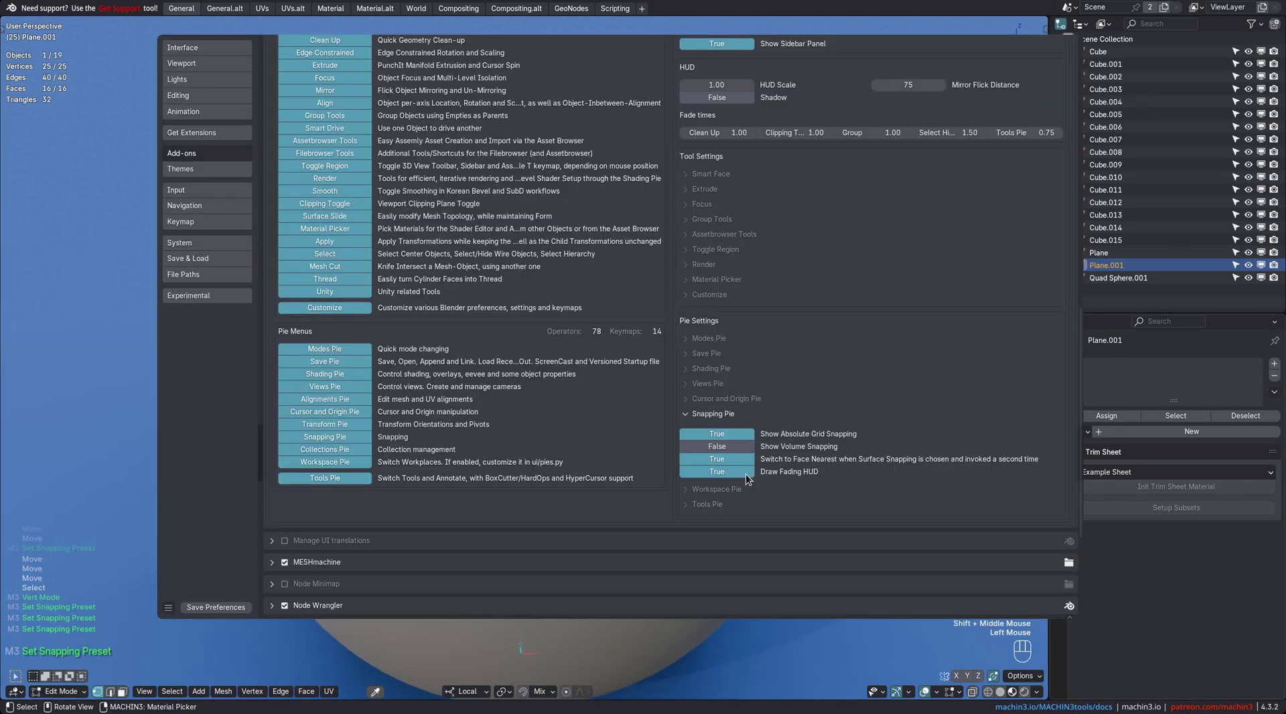
left_click(746, 473)
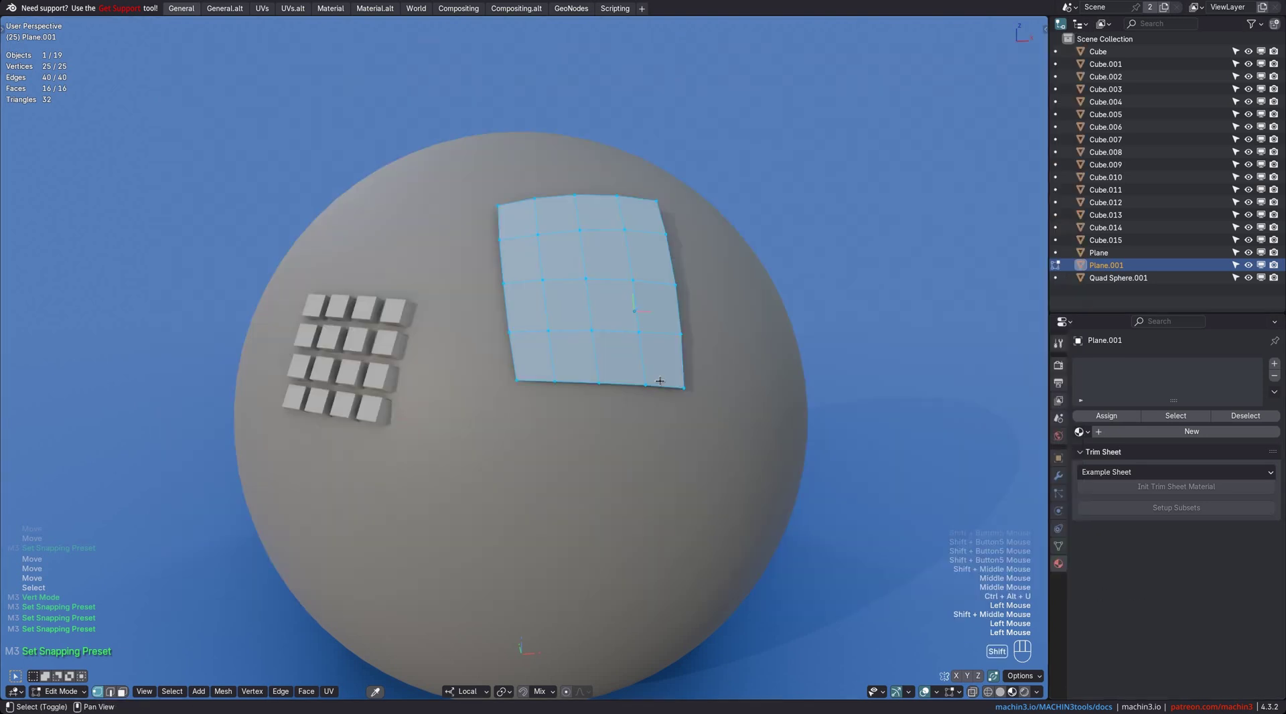
Pick a snapping preset and expand the Snapping Pie settings in the add-on preferences.
middle_click(678, 320, "shift")
left_click(634, 339)
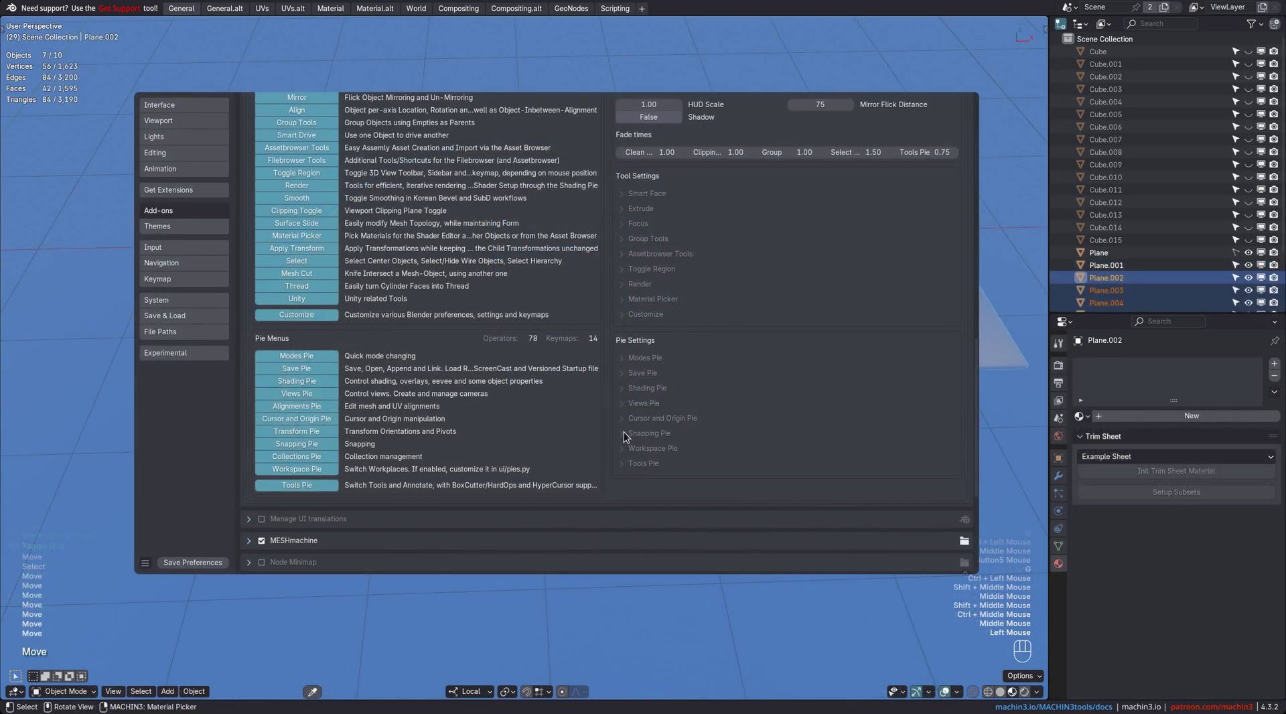
left_click(625, 433)
scroll(758, 355, "down", 6)
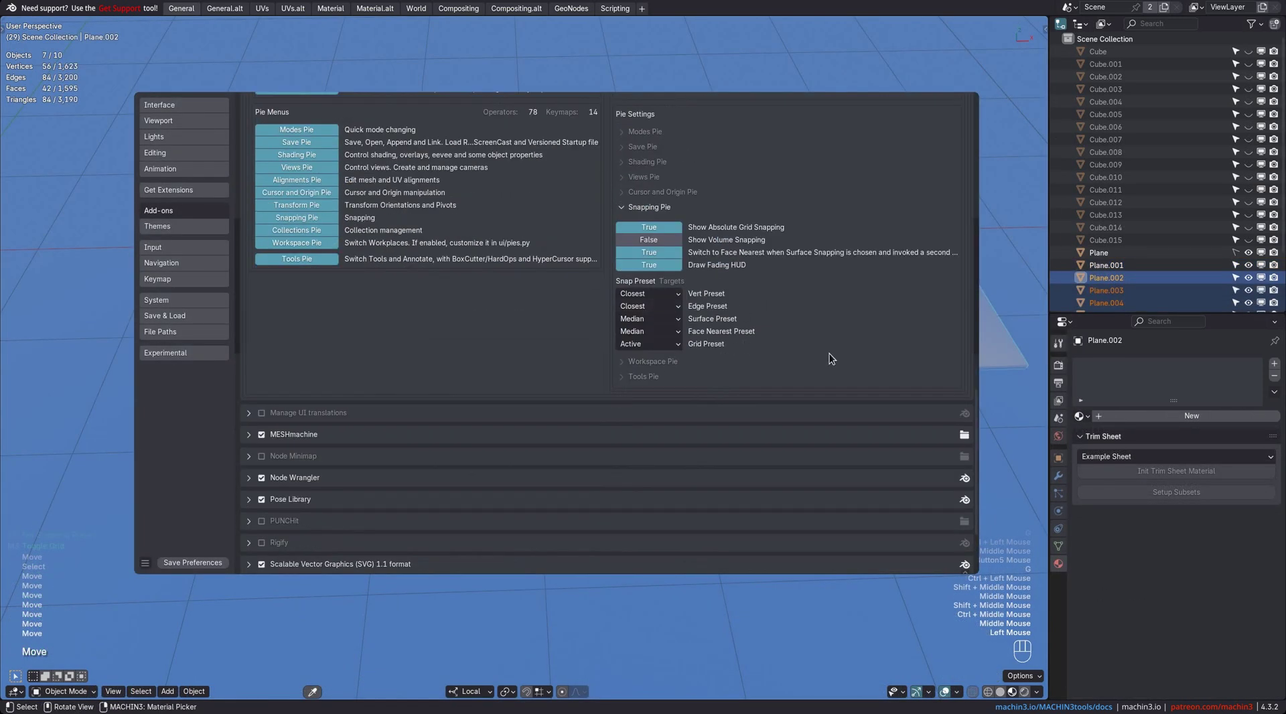
left_click_drag(992, 341, 1021, 335)
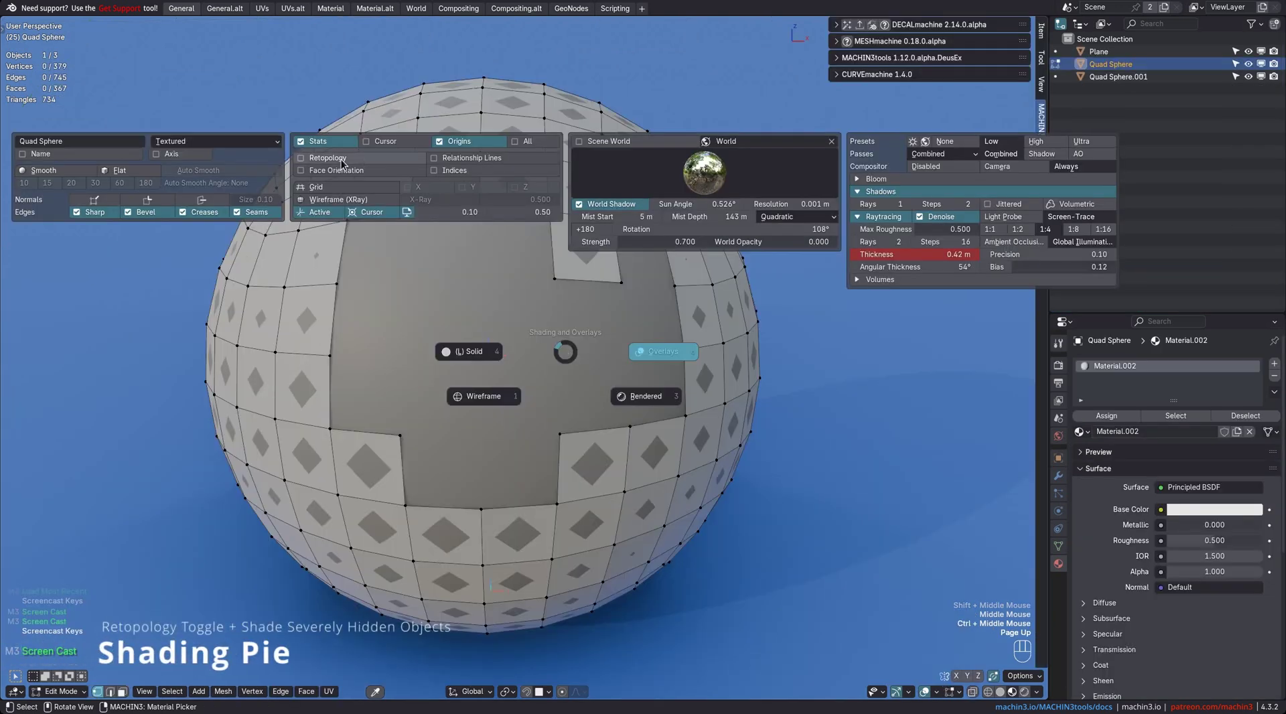
Toggle the Retopology overlay, then briefly show and hide the _Wires collection's wireframes.
left_click(338, 158)
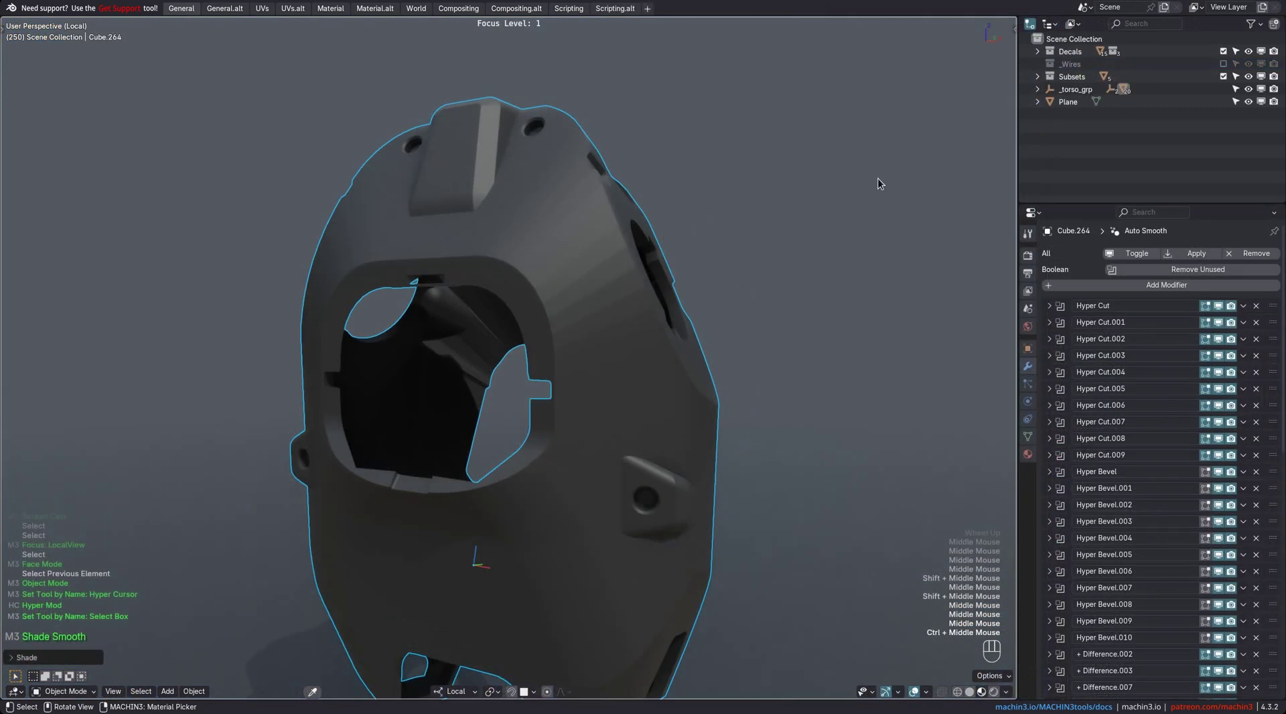
left_click(1223, 64)
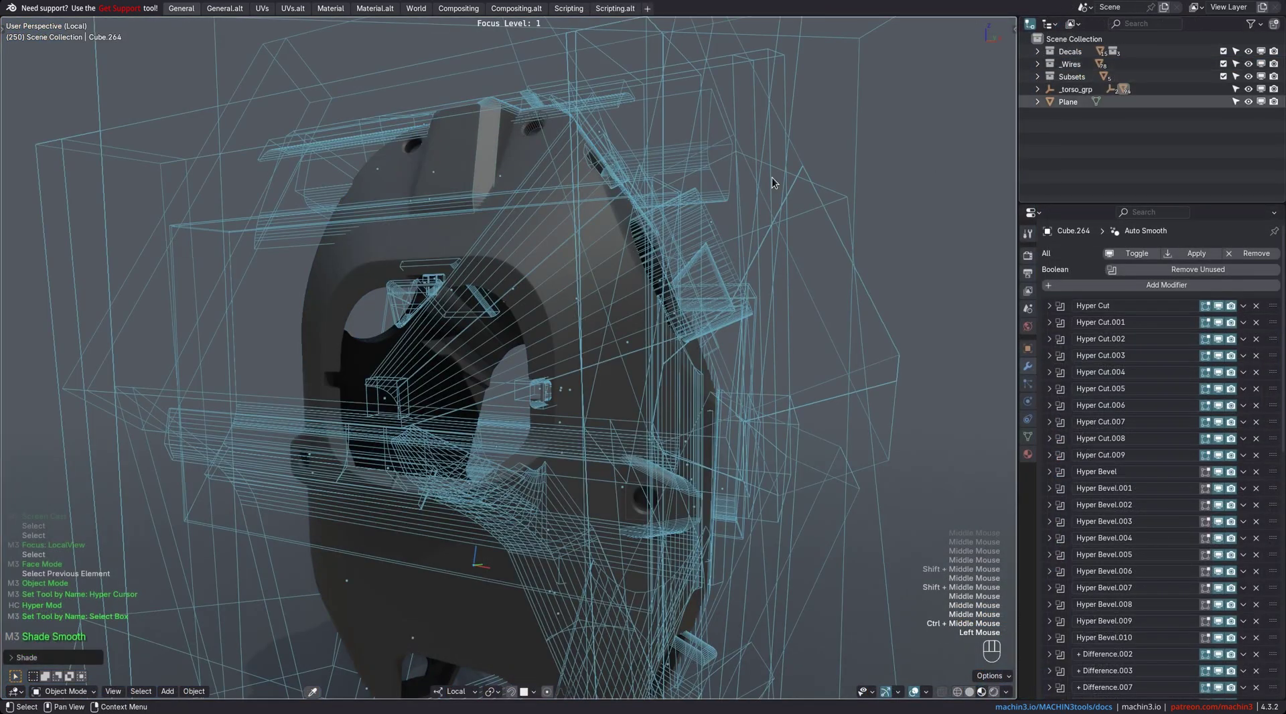
middle_click_drag(695, 230, 744, 214, "ctrl")
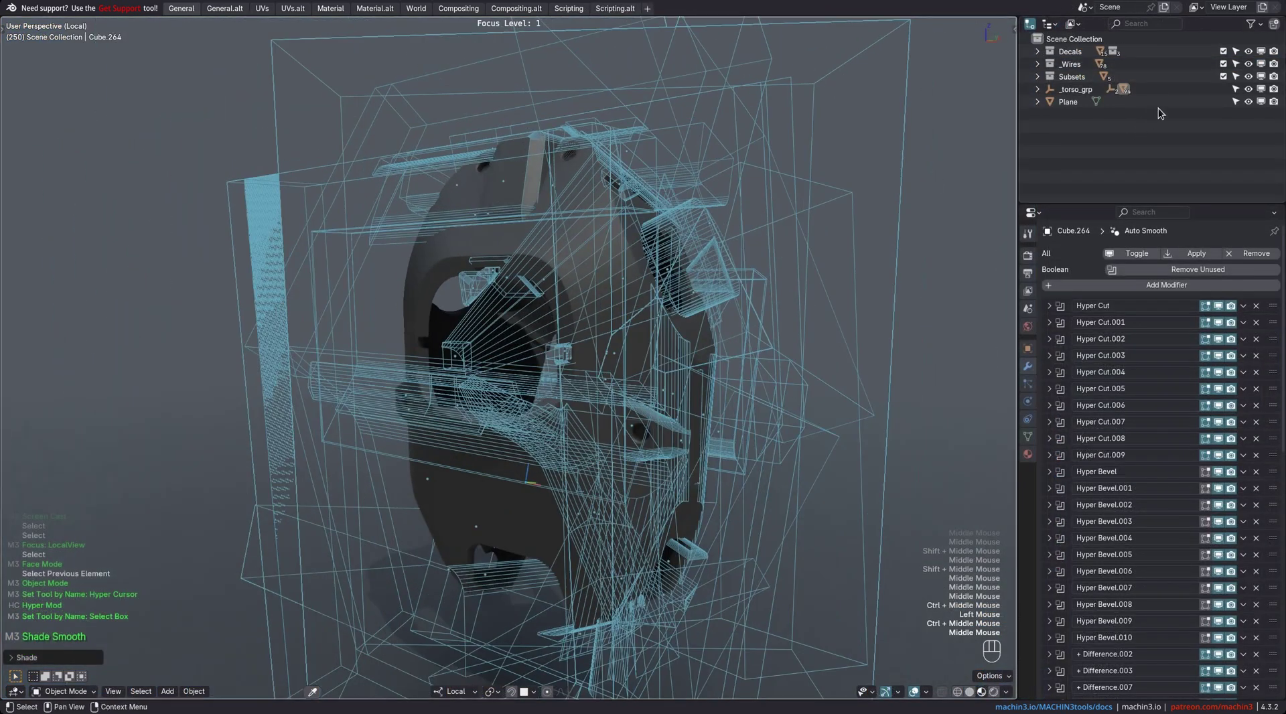
left_click(1223, 64)
Smooth shade the Cube.264 part and its children from the Shading pie.
middle_click_drag(670, 302, 603, 362, "ctrl")
key("Page_Up")
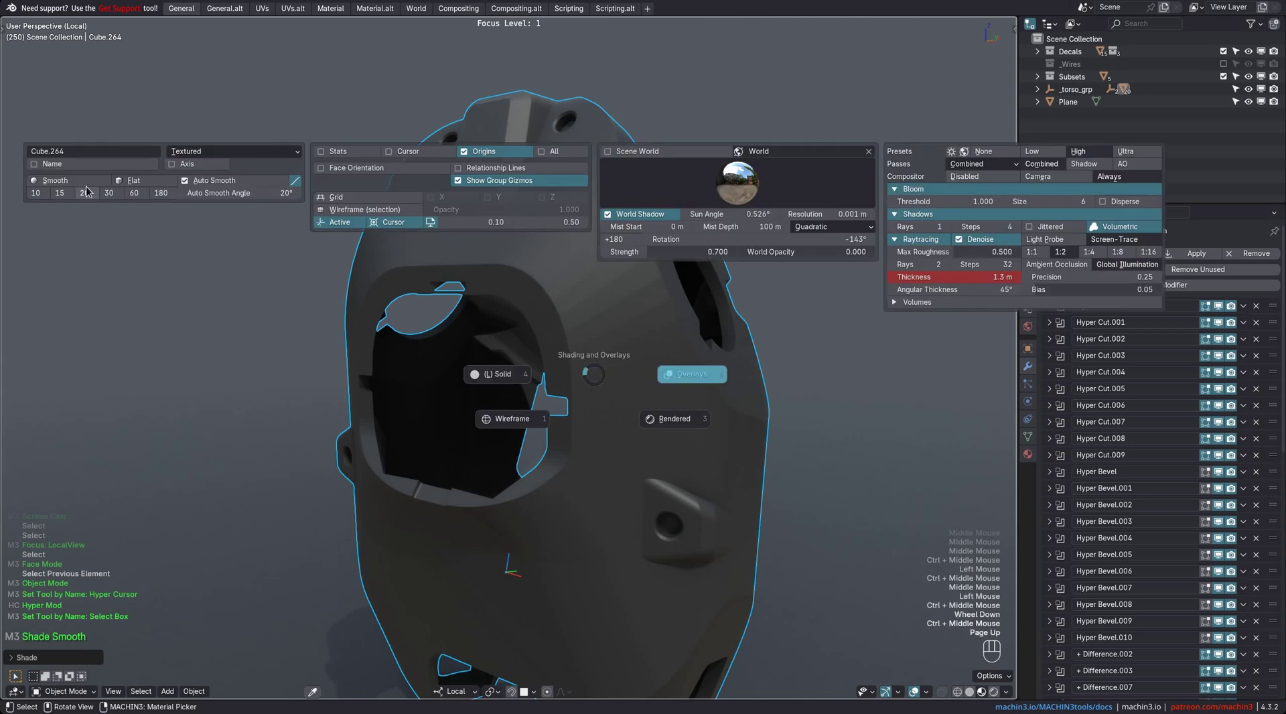
left_click(81, 181)
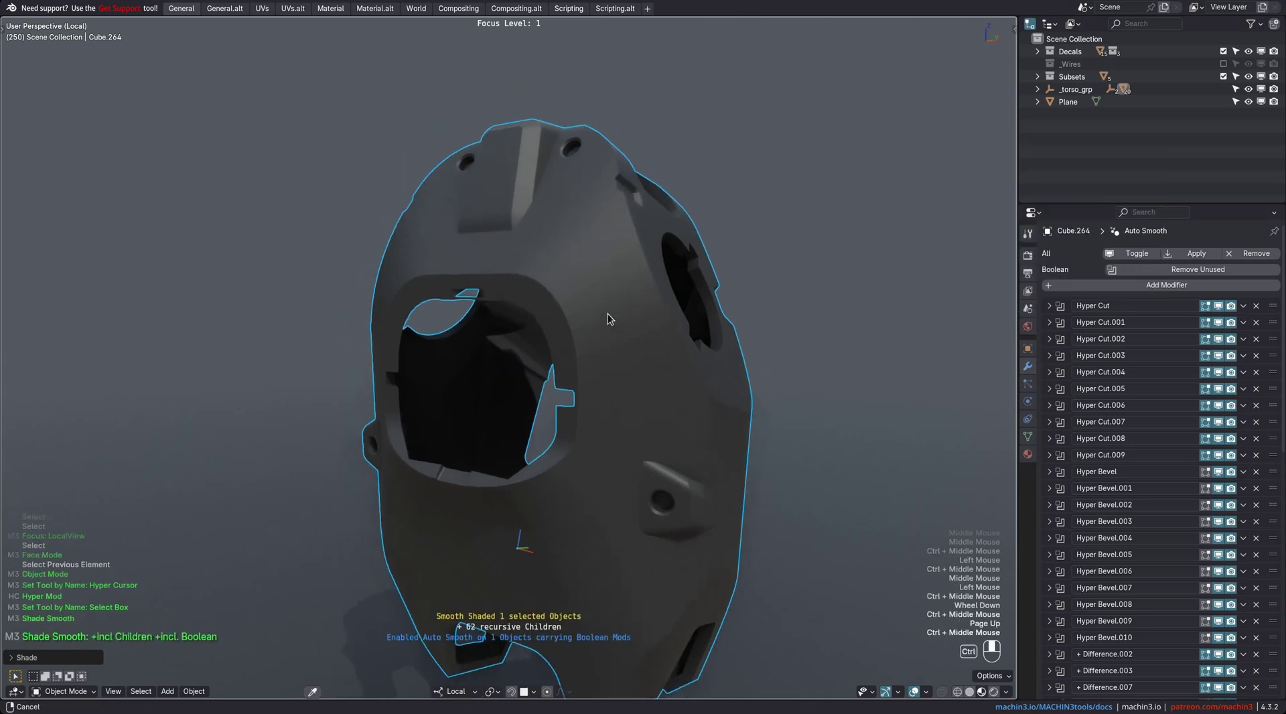